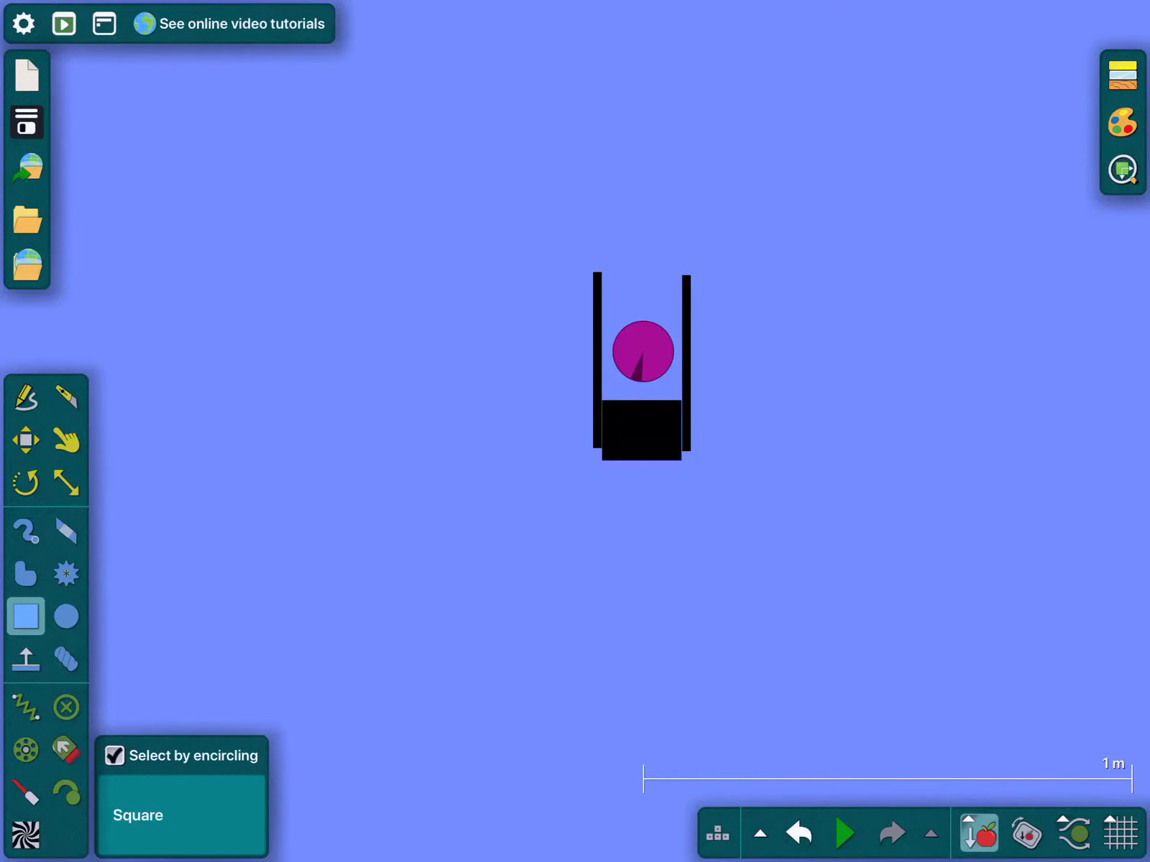
scroll(660, 335, "up", 5)
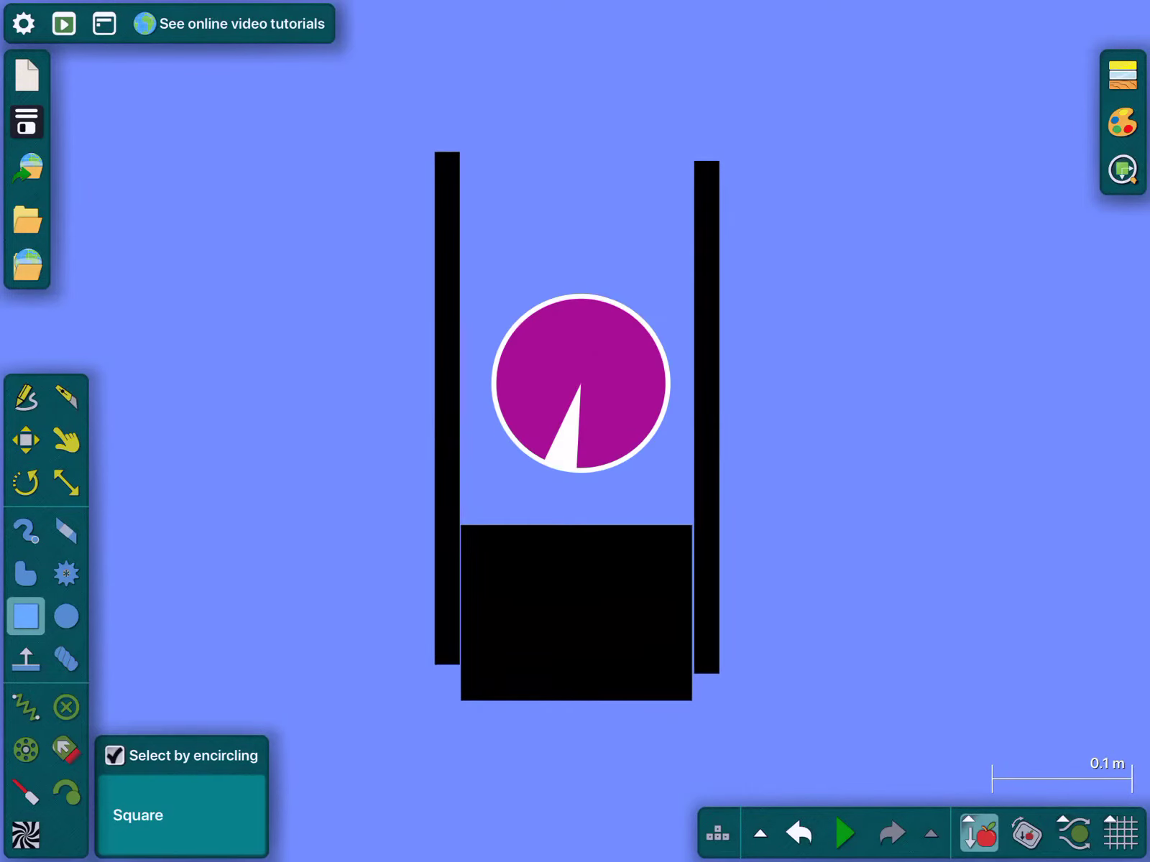
Clone the magenta ball into the holder's top, then run and reset the scene
right_click(649, 593)
left_click(699, 437)
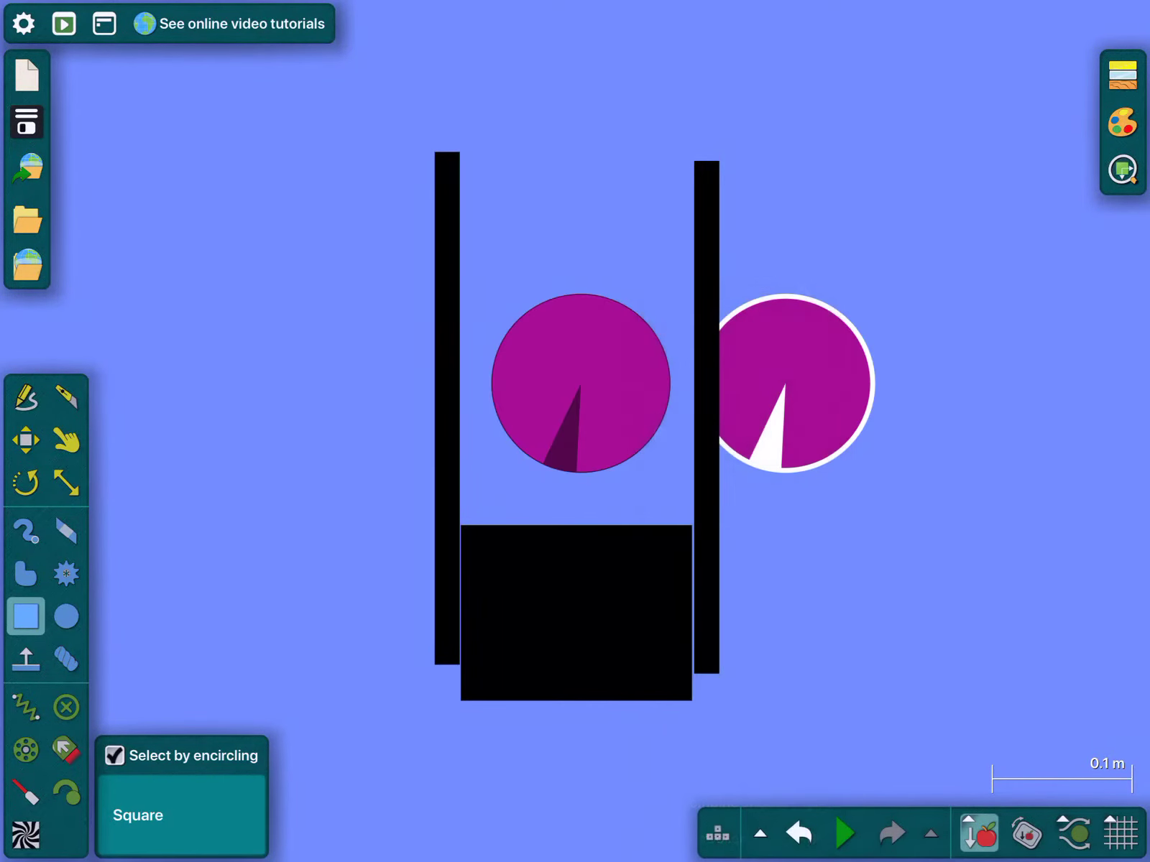
left_click(584, 153)
scroll(701, 262, "down", 7)
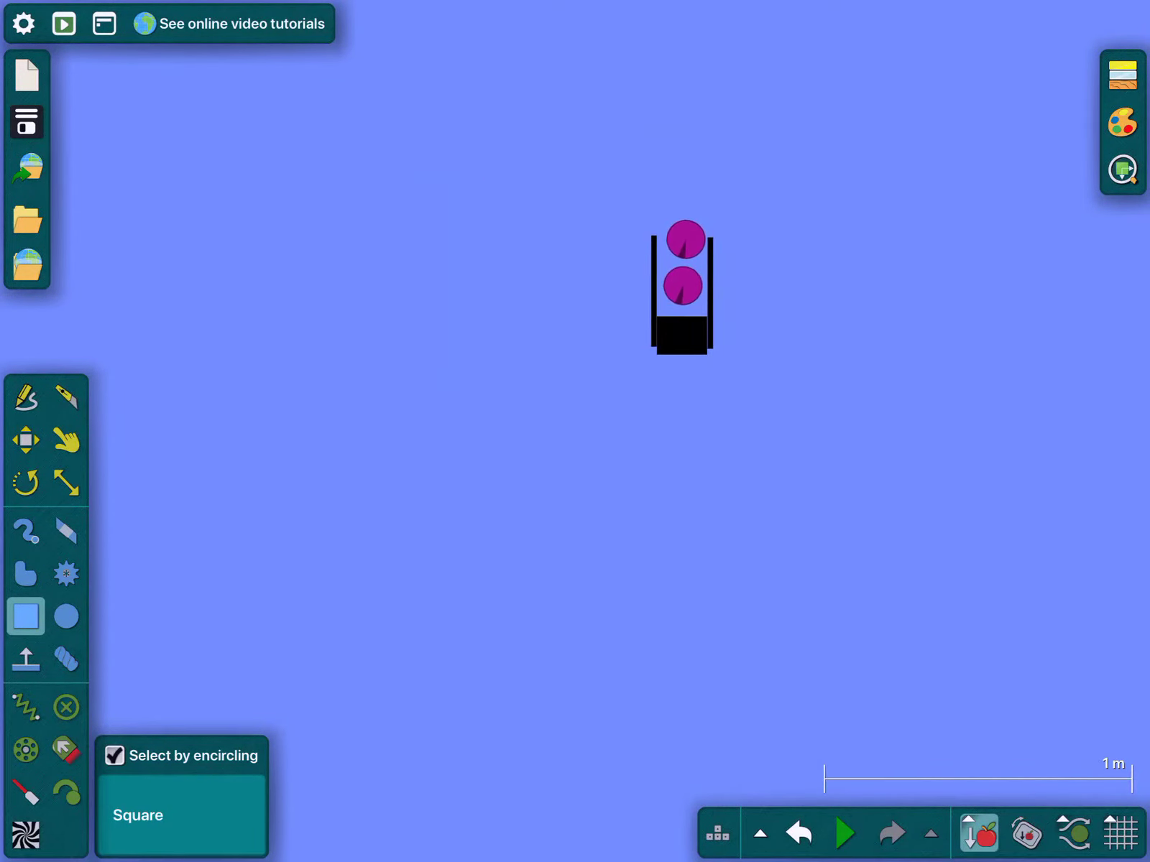
scroll(898, 522, "up", 1)
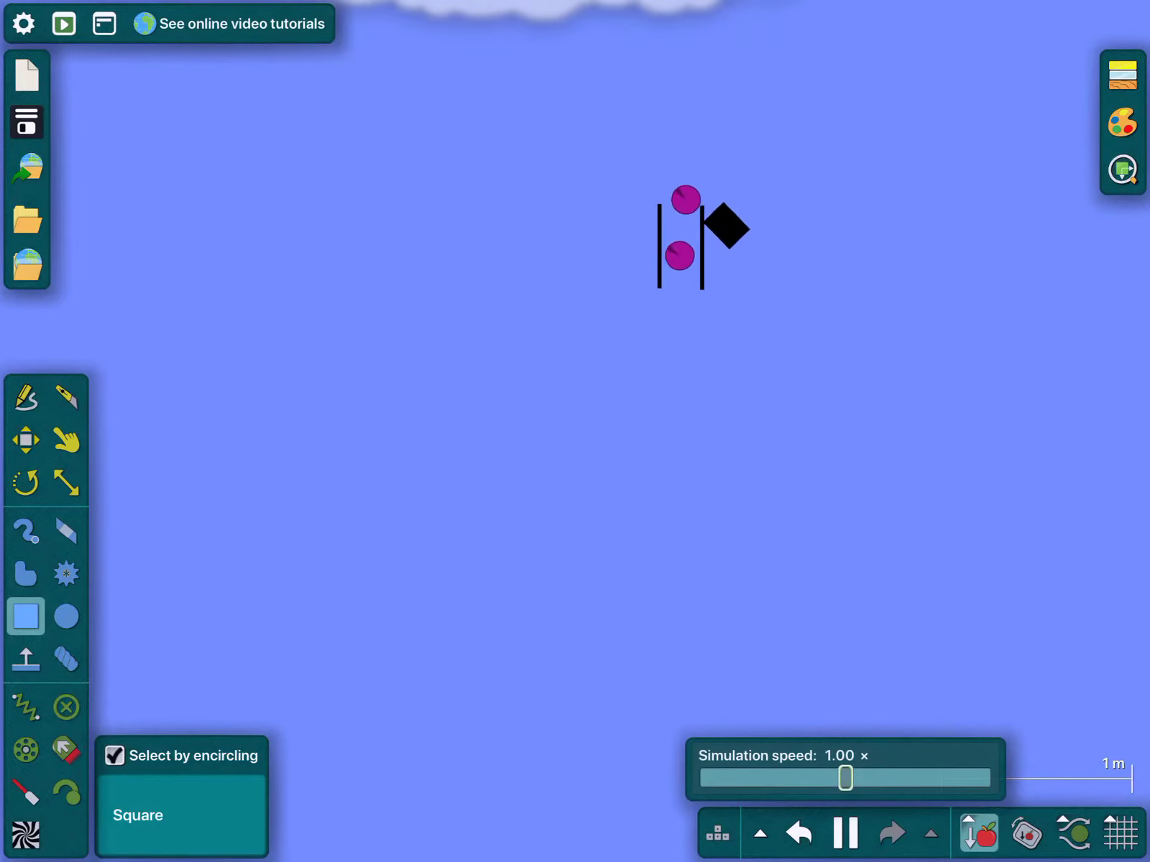
key("ctrl+z")
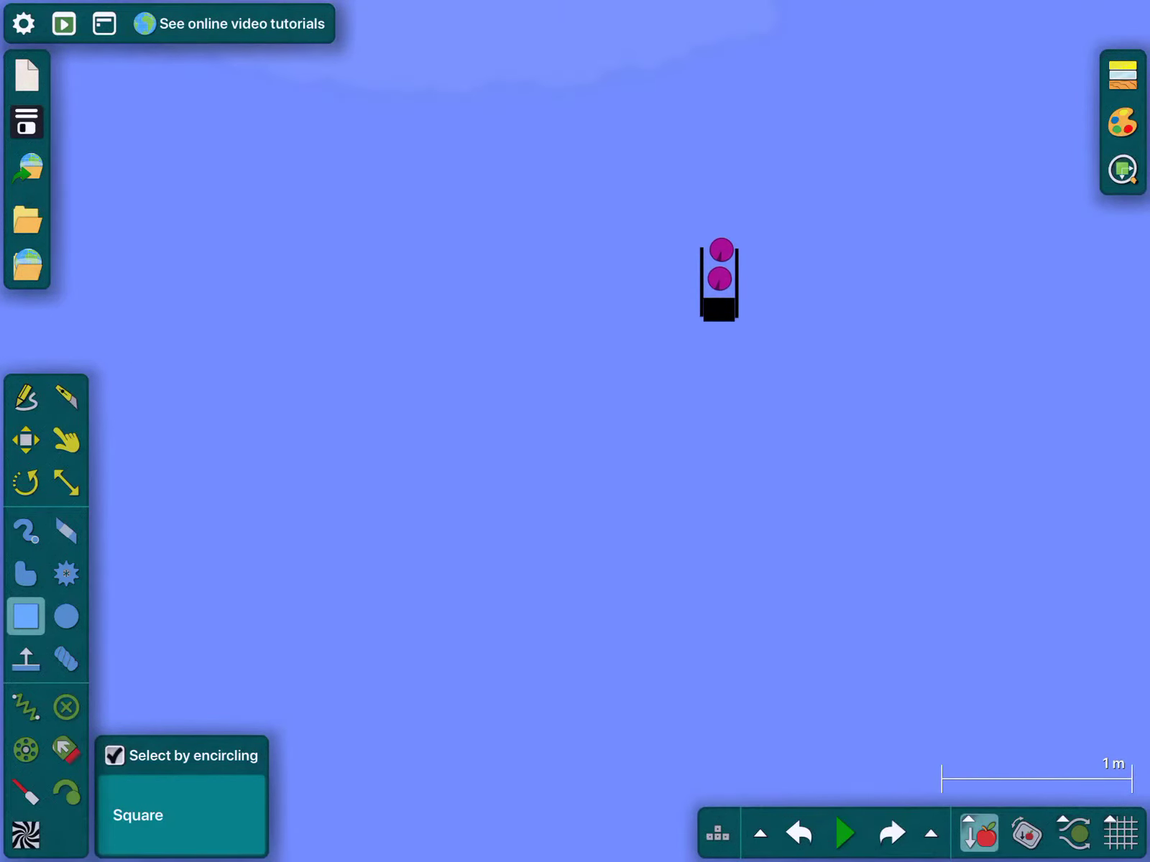
scroll(779, 217, "up", 3)
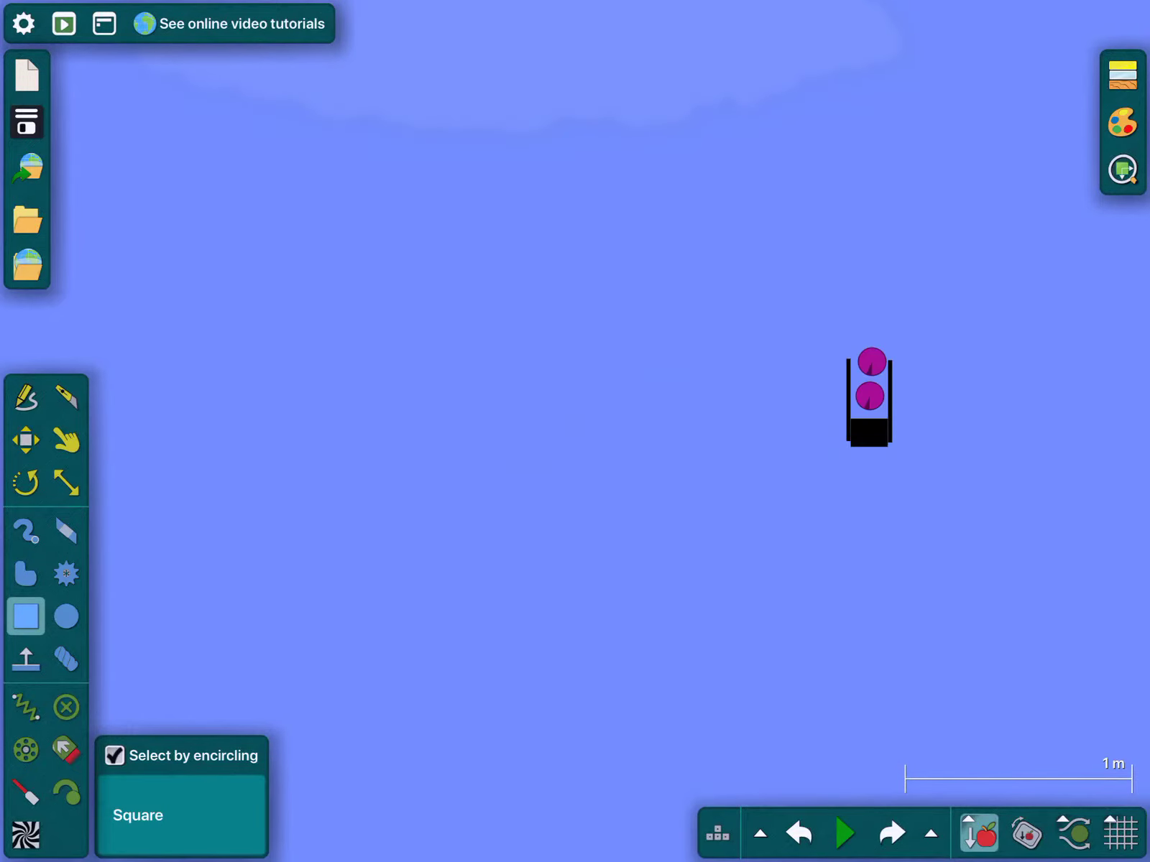
Check the axle's motor settings between quick test runs, resetting after each
right_click(575, 424)
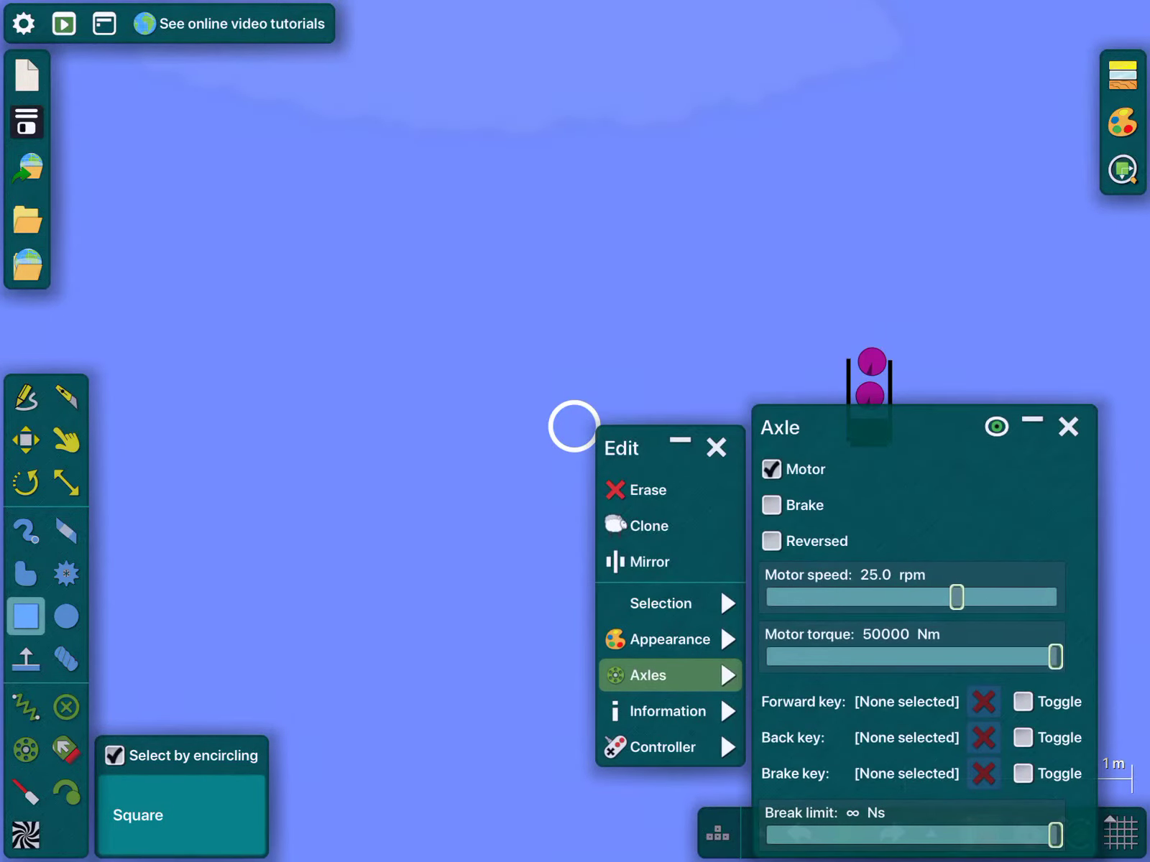
key("space")
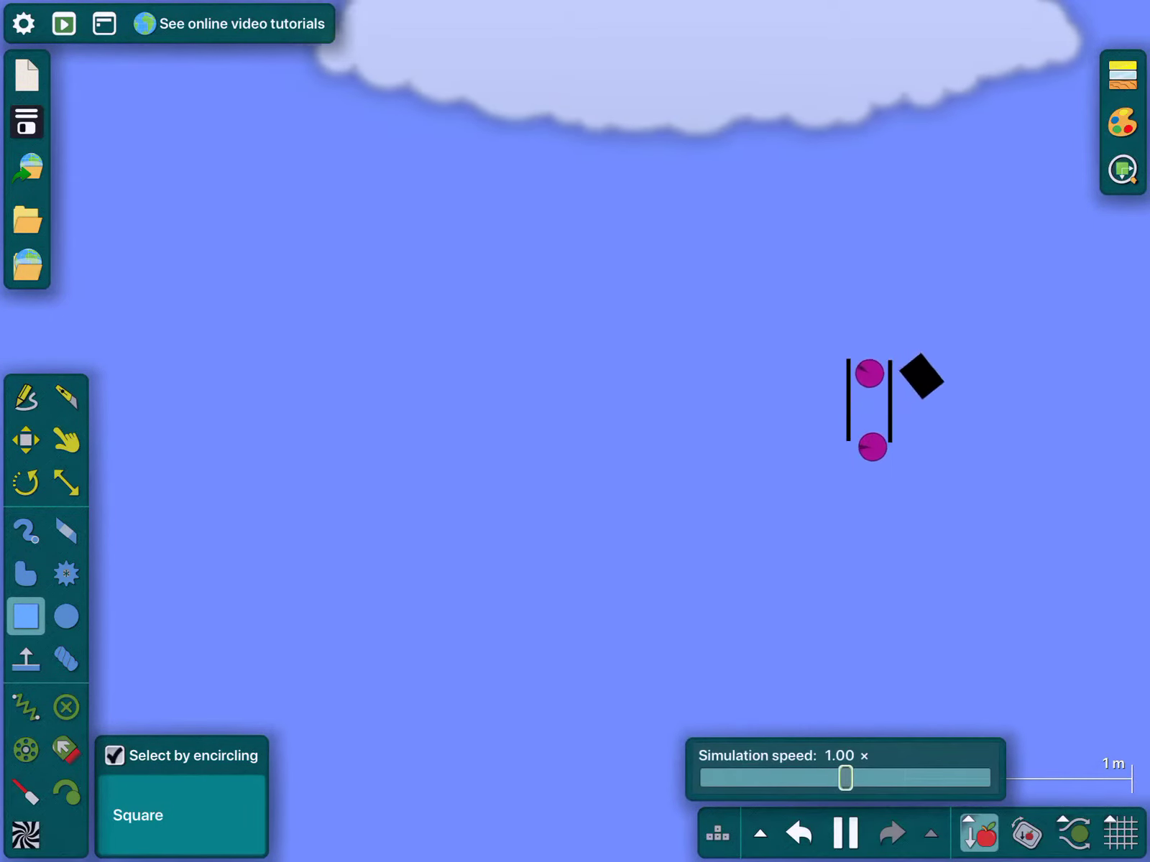
key("ctrl+z")
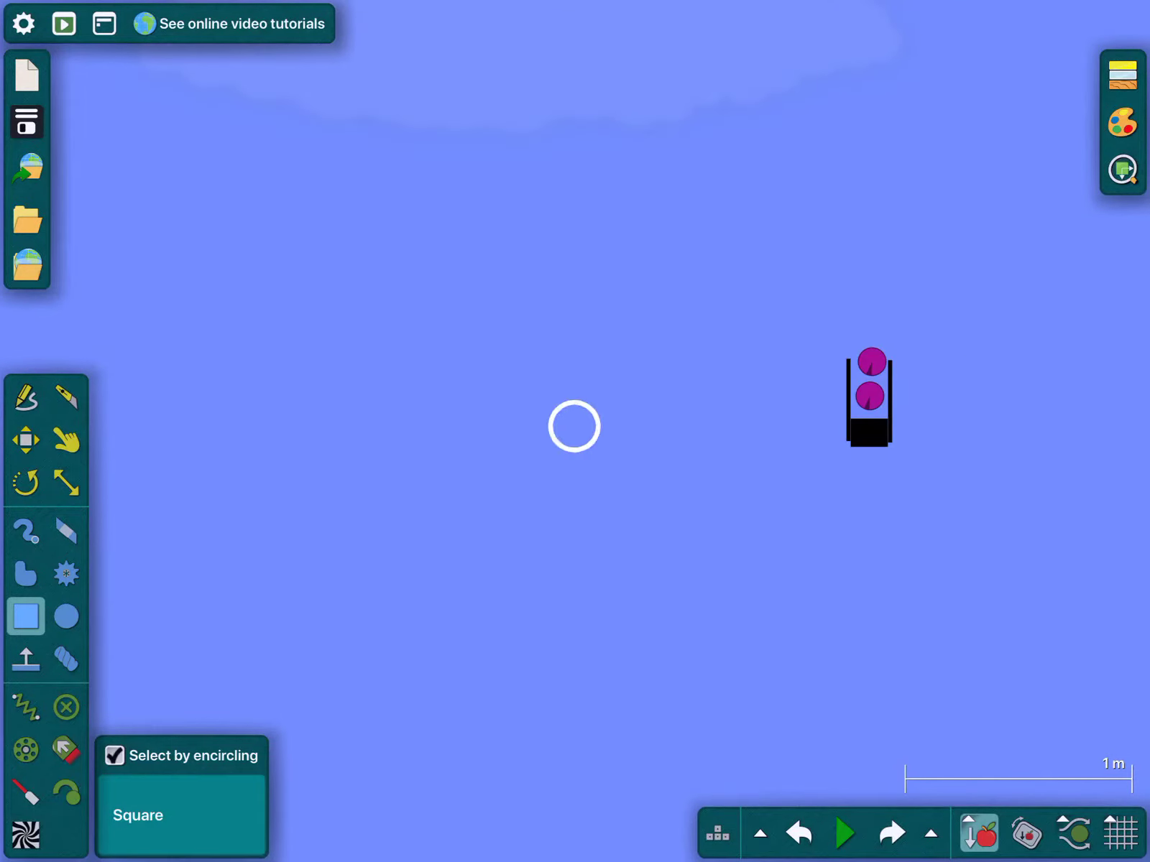
right_click(574, 425)
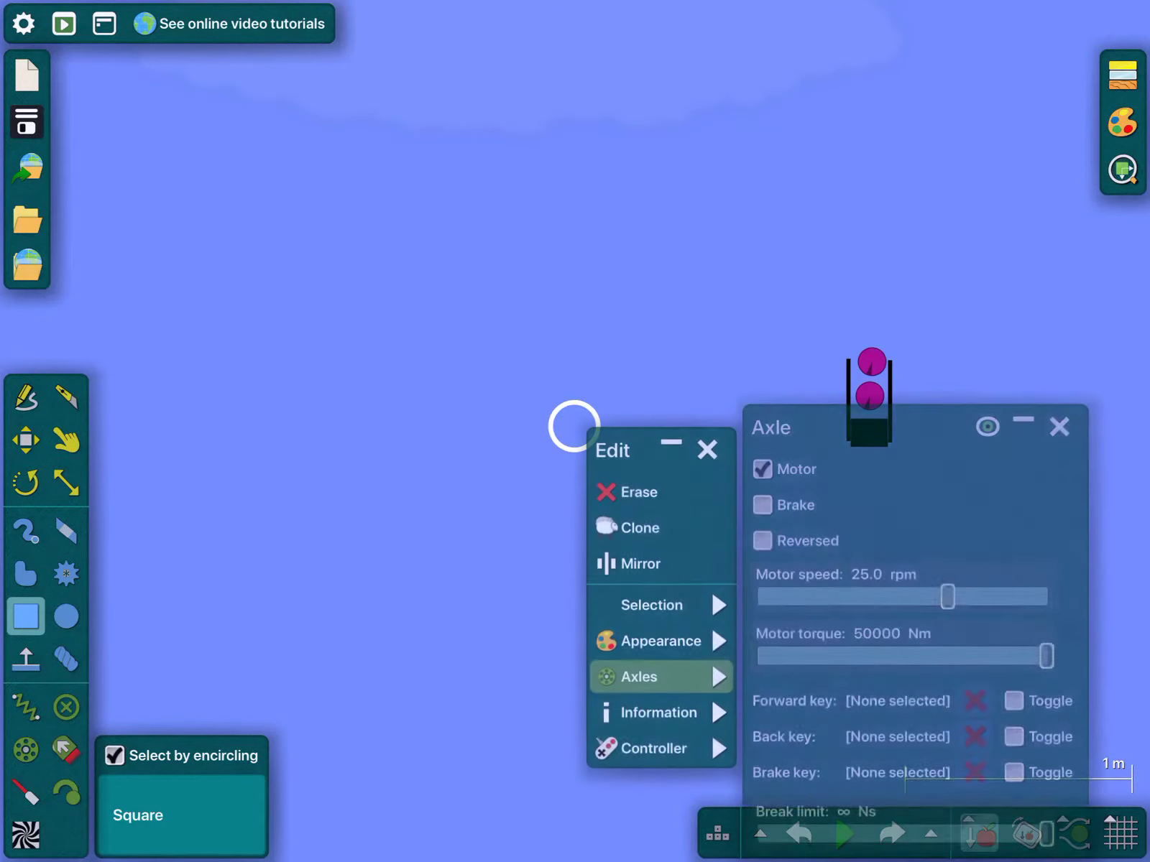
left_click(574, 426)
key("space")
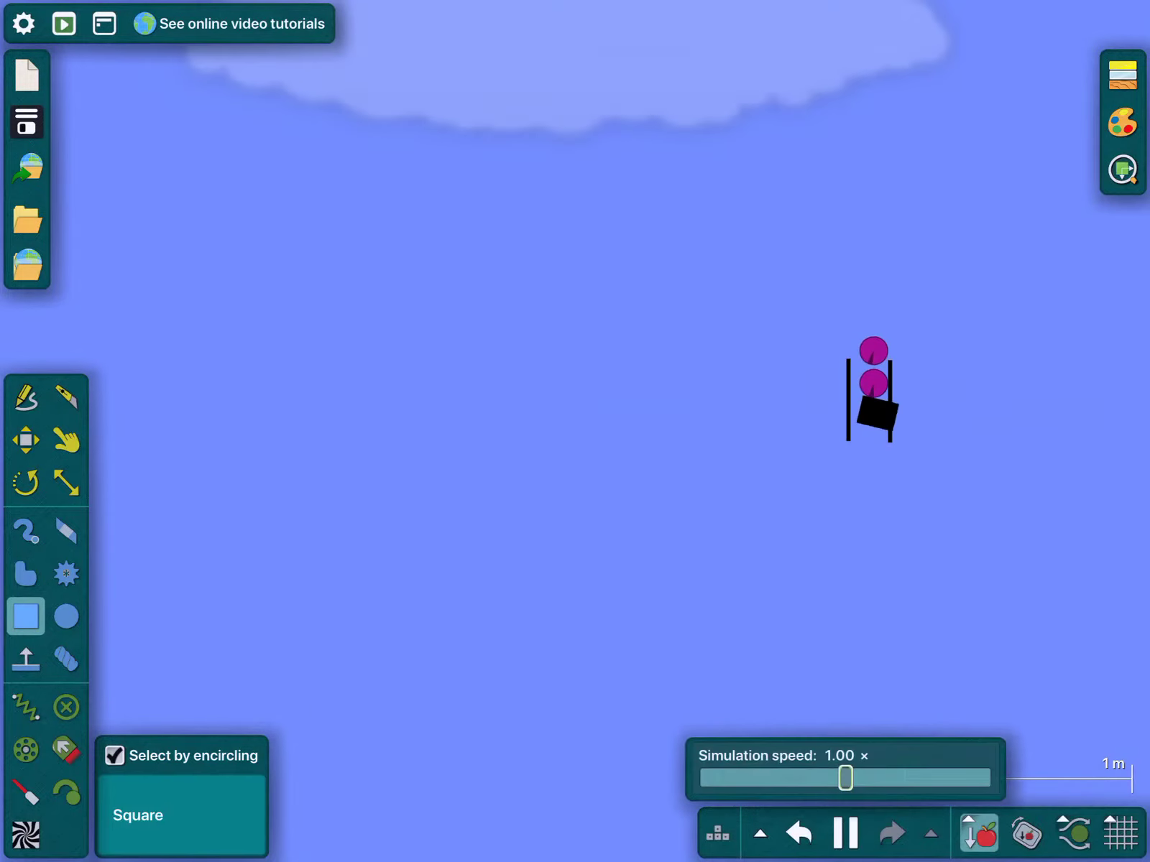
key("ctrl+z")
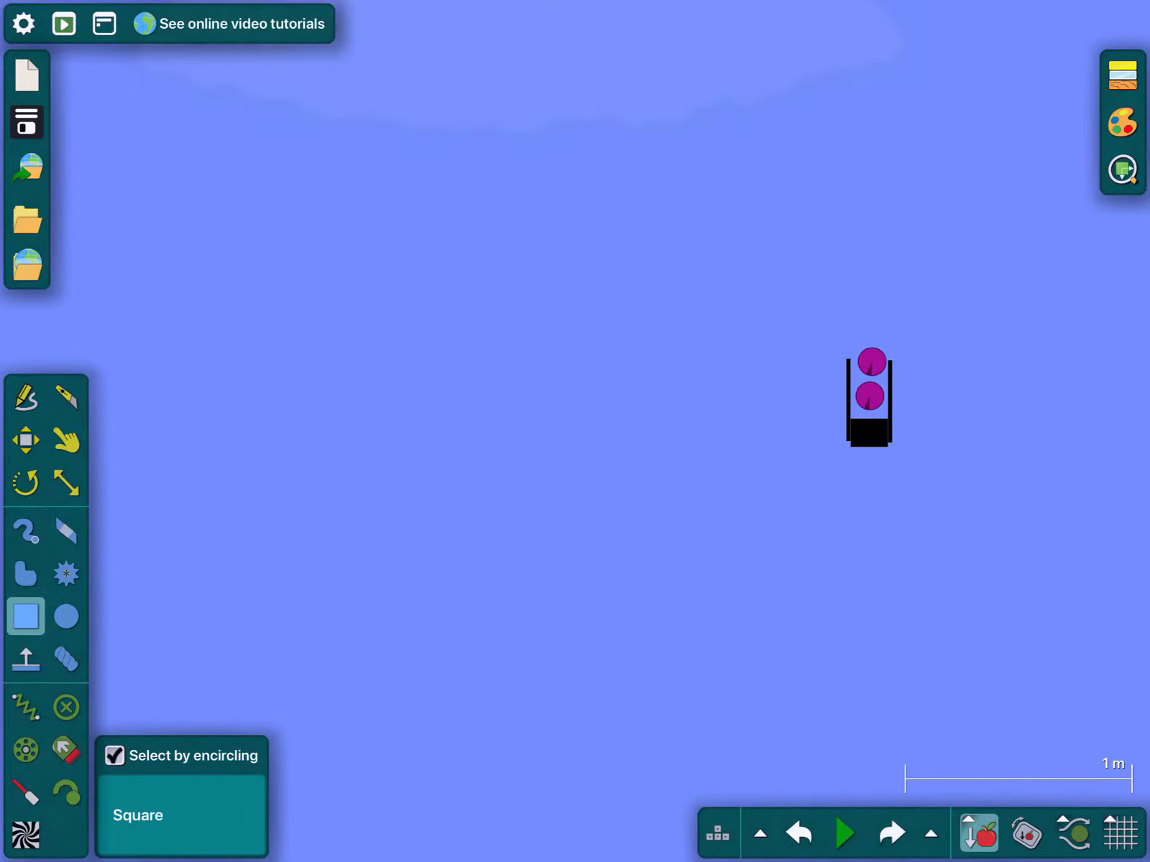
Raise the axle motor to 37 rpm and start the launcher test
right_click(574, 426)
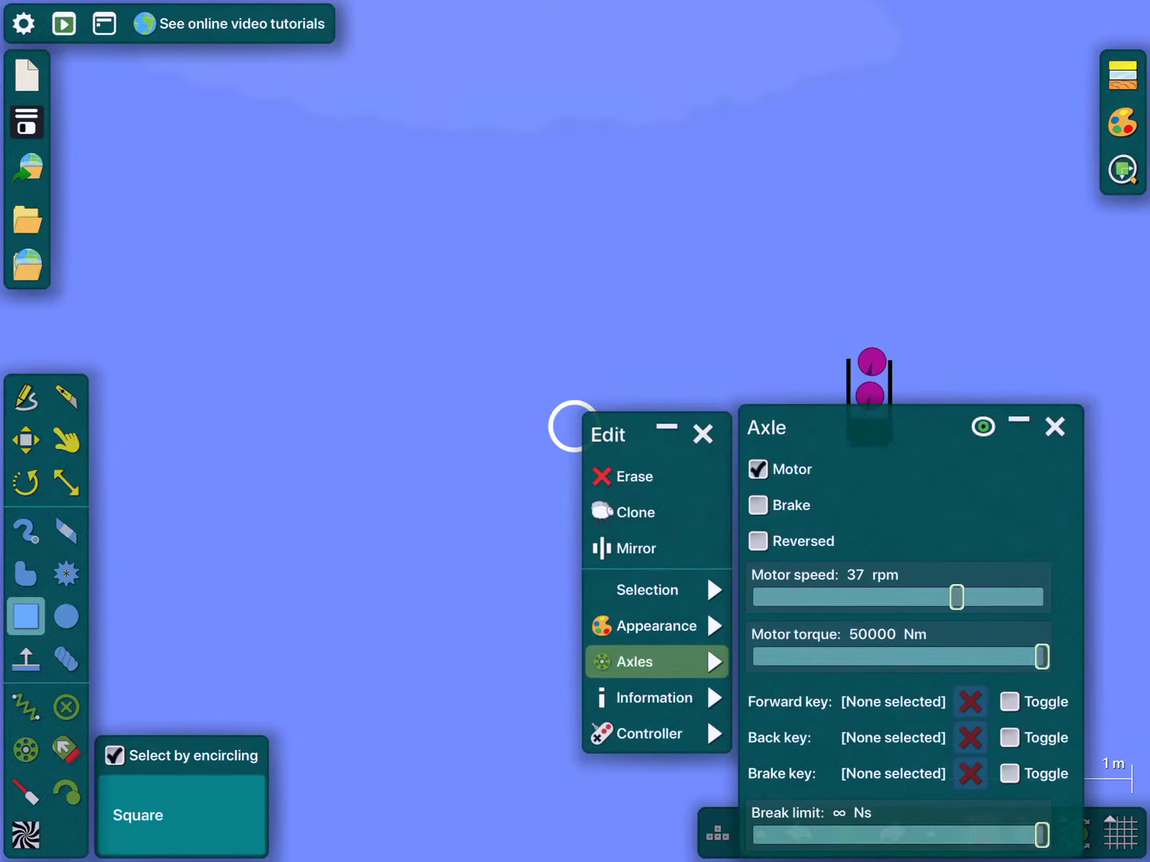
left_click(574, 426)
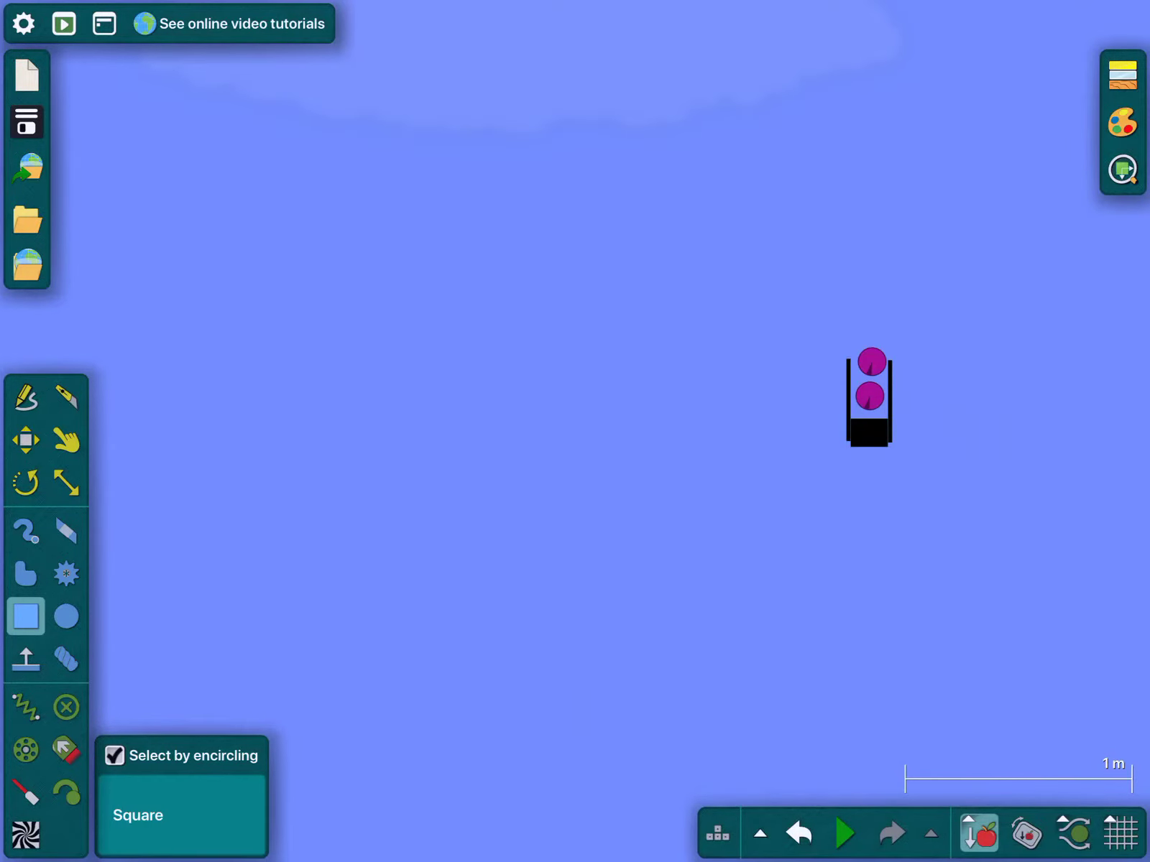
key("space")
key("ctrl+z")
right_click(574, 425)
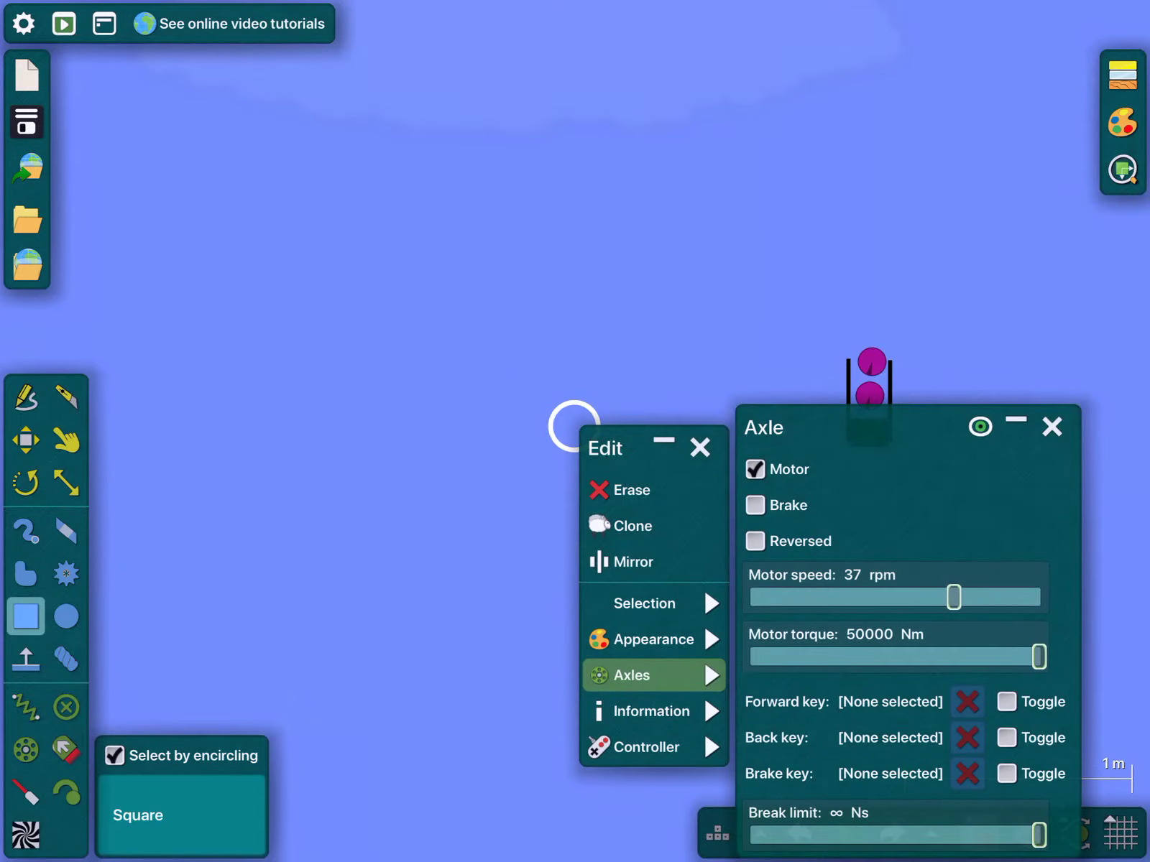
left_click(574, 426)
key("space")
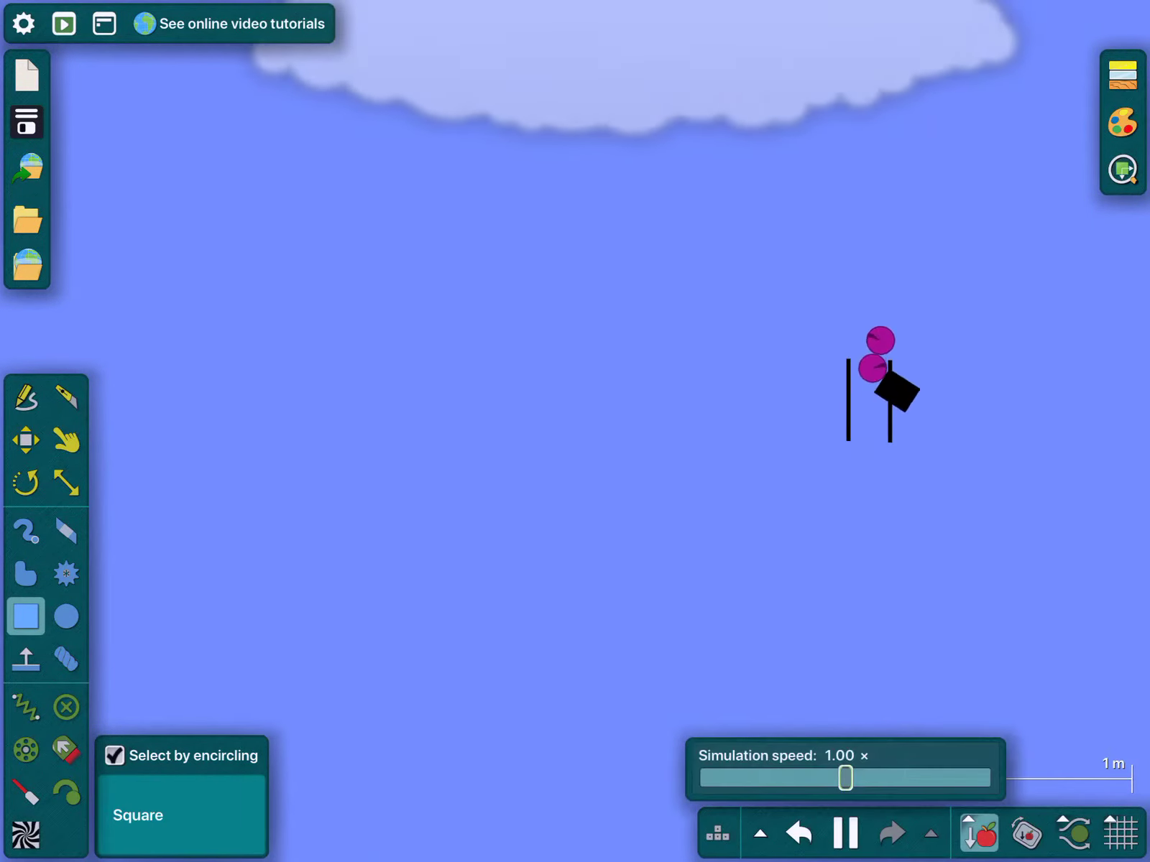
scroll(700, 185, "down", 3)
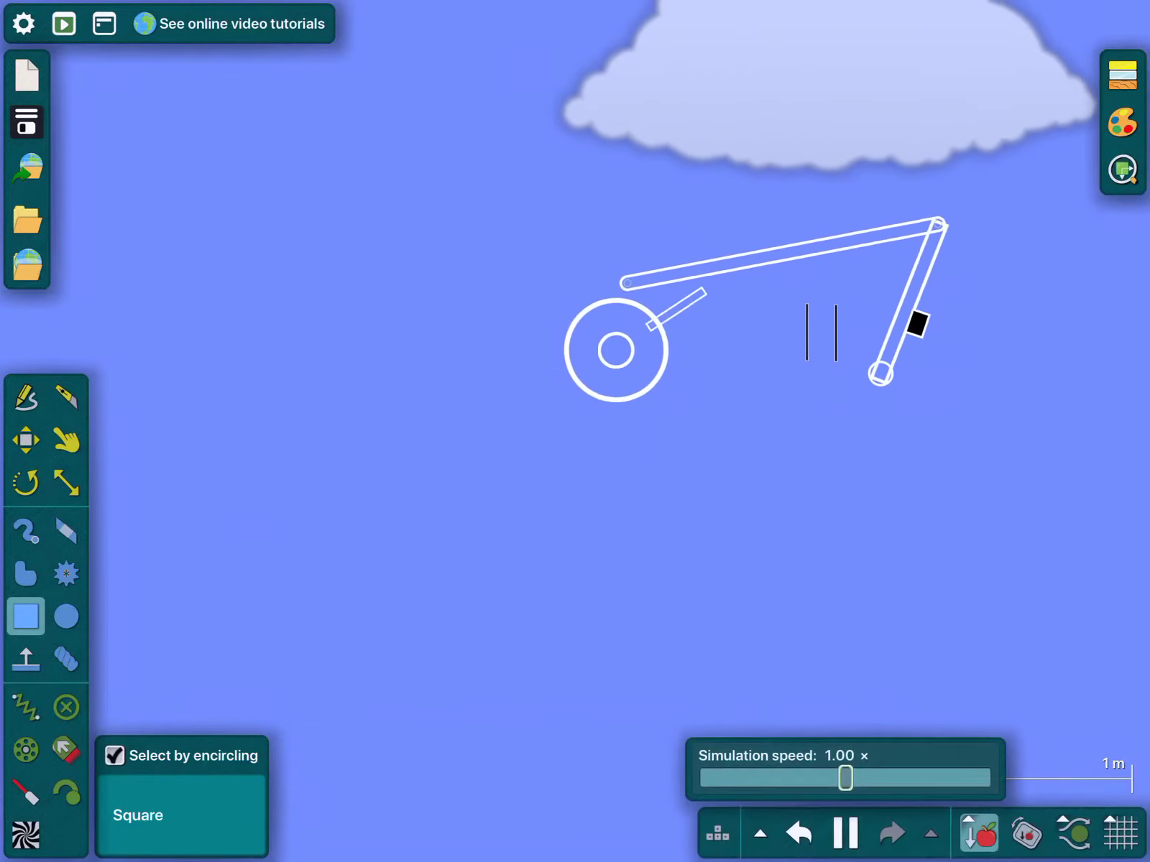
scroll(975, 413, "up", 3)
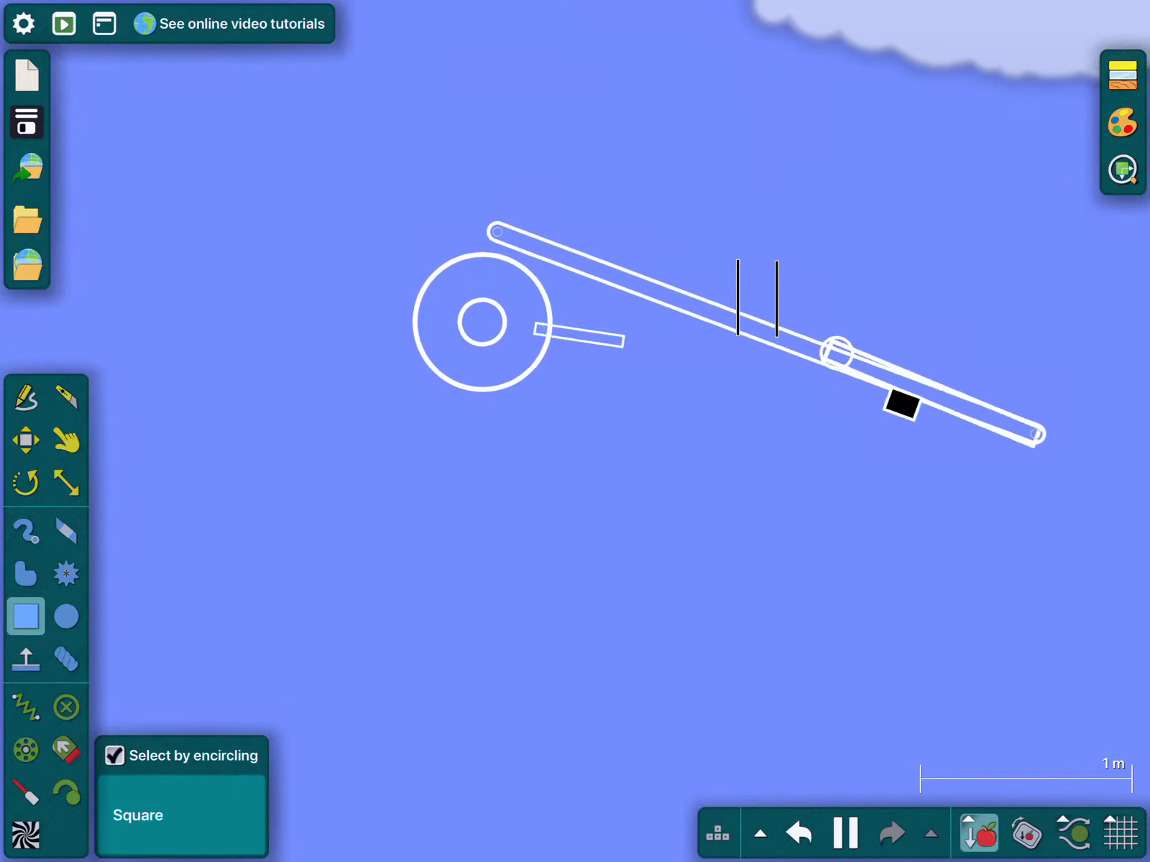
scroll(940, 449, "up", 2)
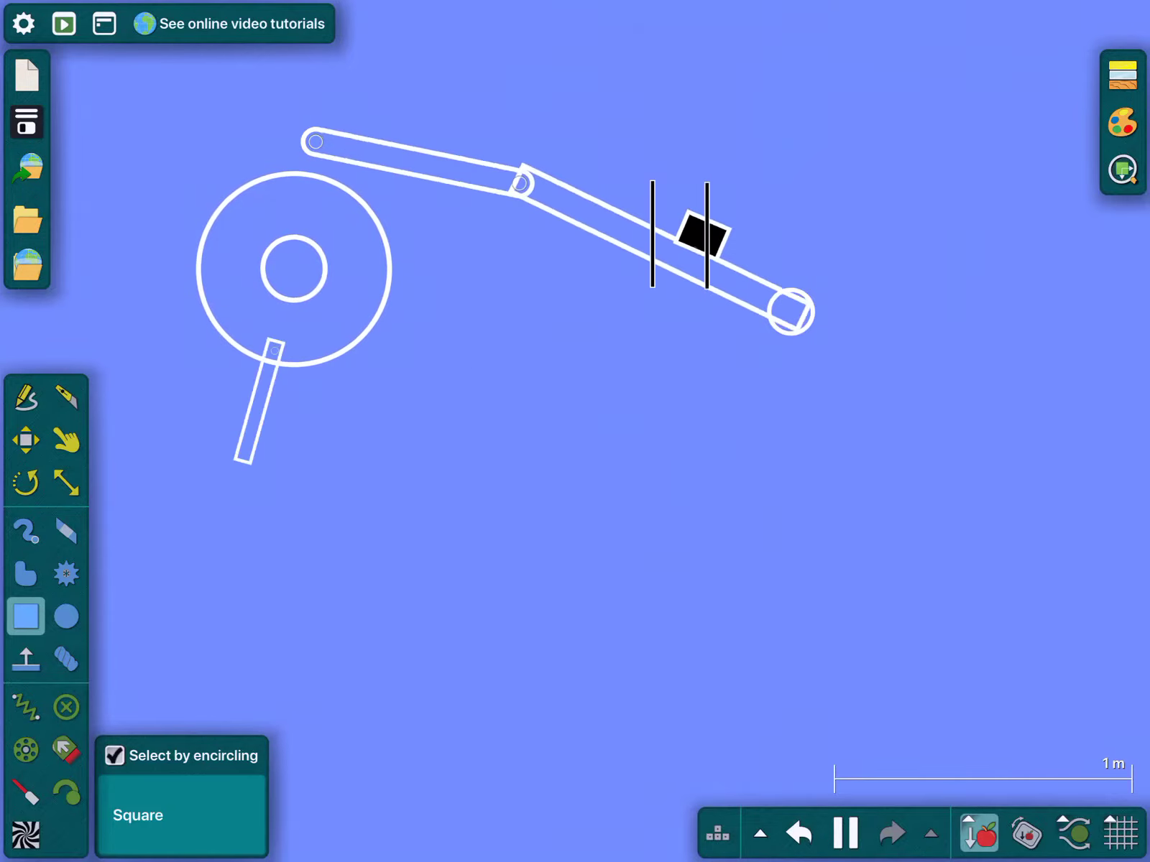
Reset the run, erase and restore the white ramp, then test-run again
key("ctrl+z")
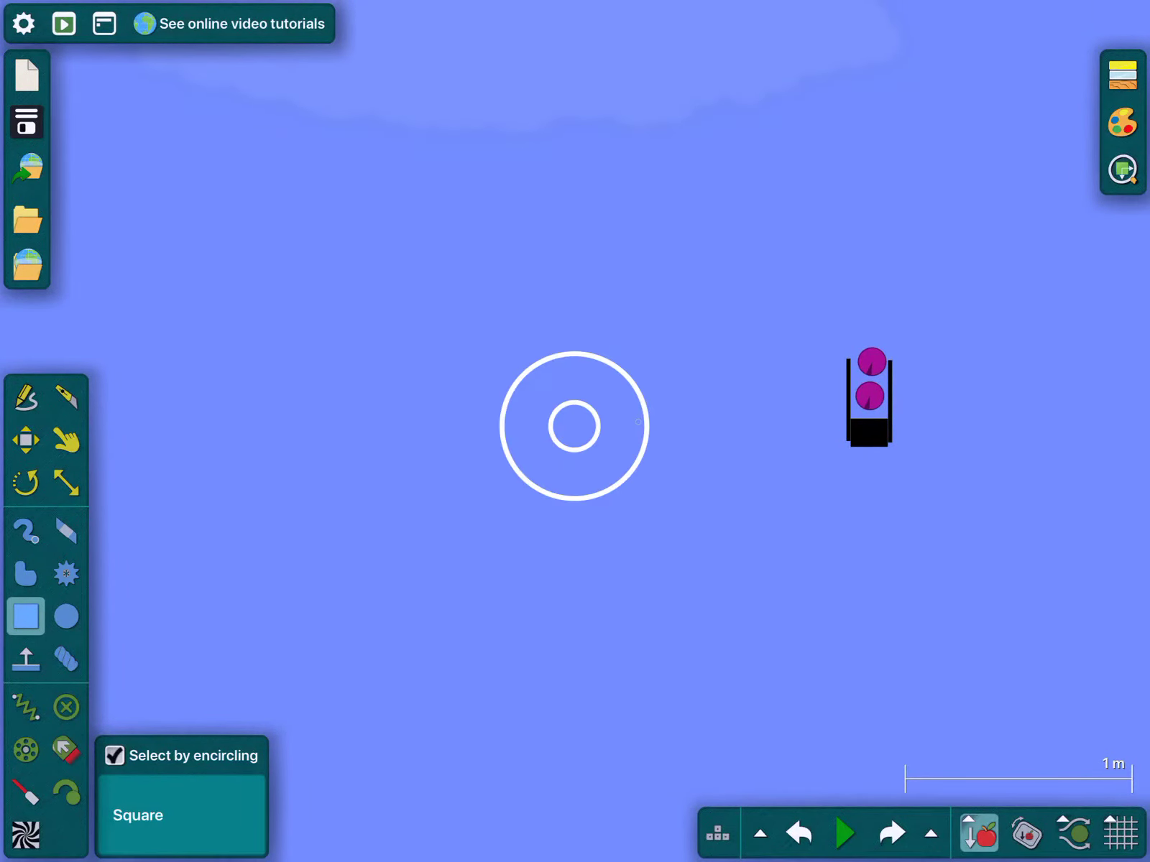
right_click(574, 426)
scroll(664, 446, "up", 3)
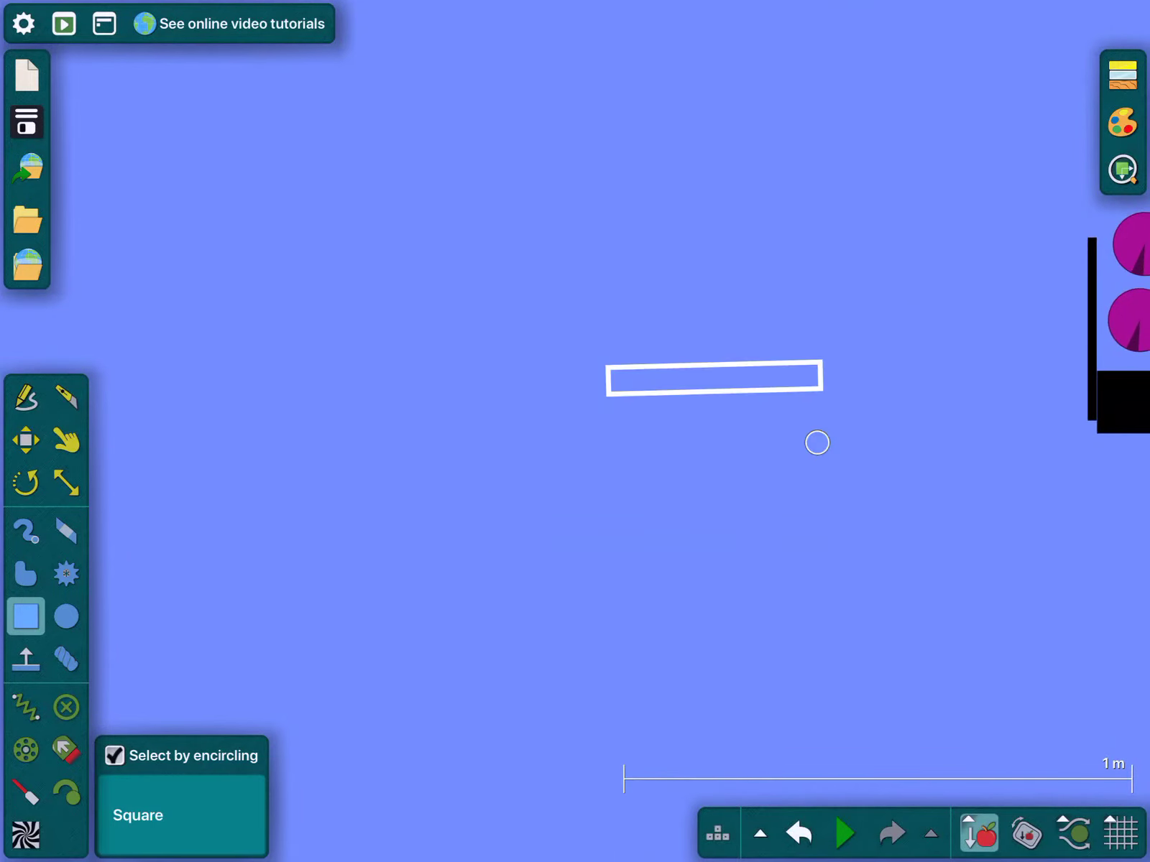
right_click(812, 266)
left_click(849, 327)
key("ctrl+z")
key("space")
scroll(719, 449, "up", 2)
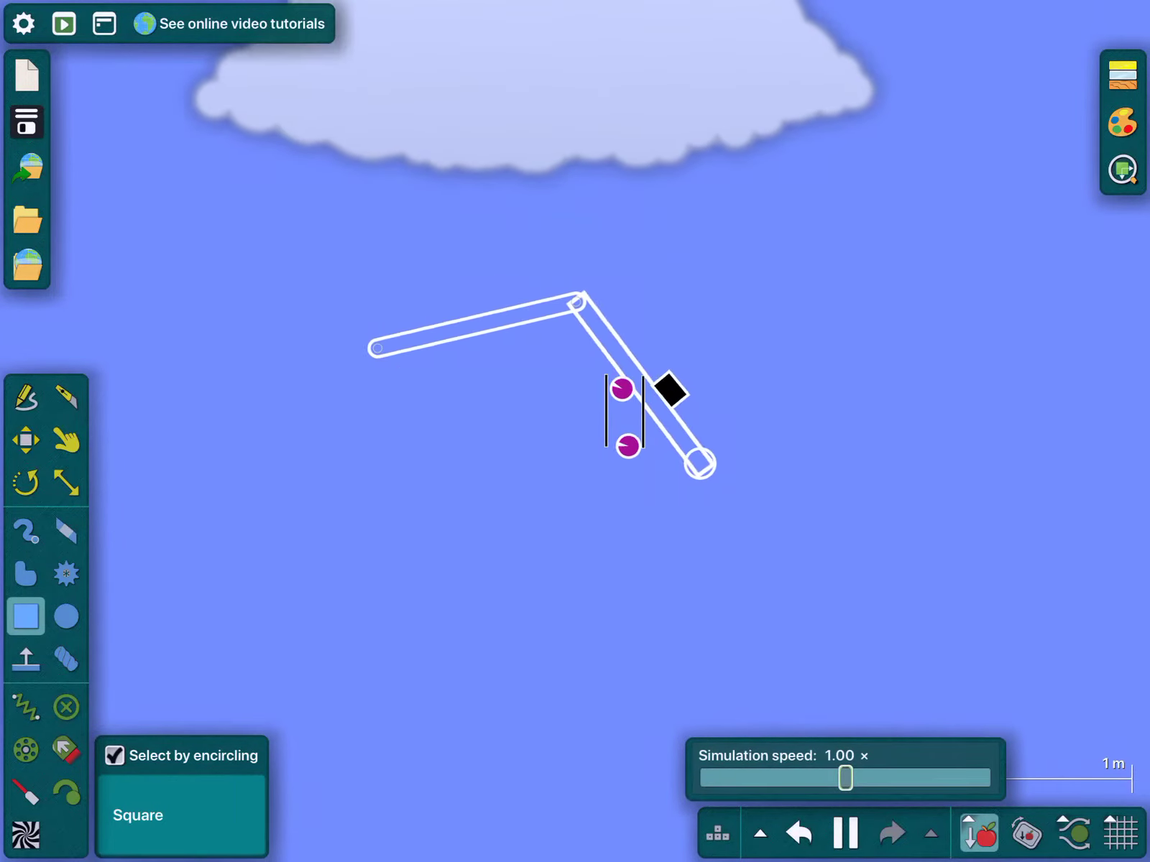
scroll(718, 449, "up", 2)
scroll(719, 449, "up", 2)
scroll(719, 449, "up", 2)
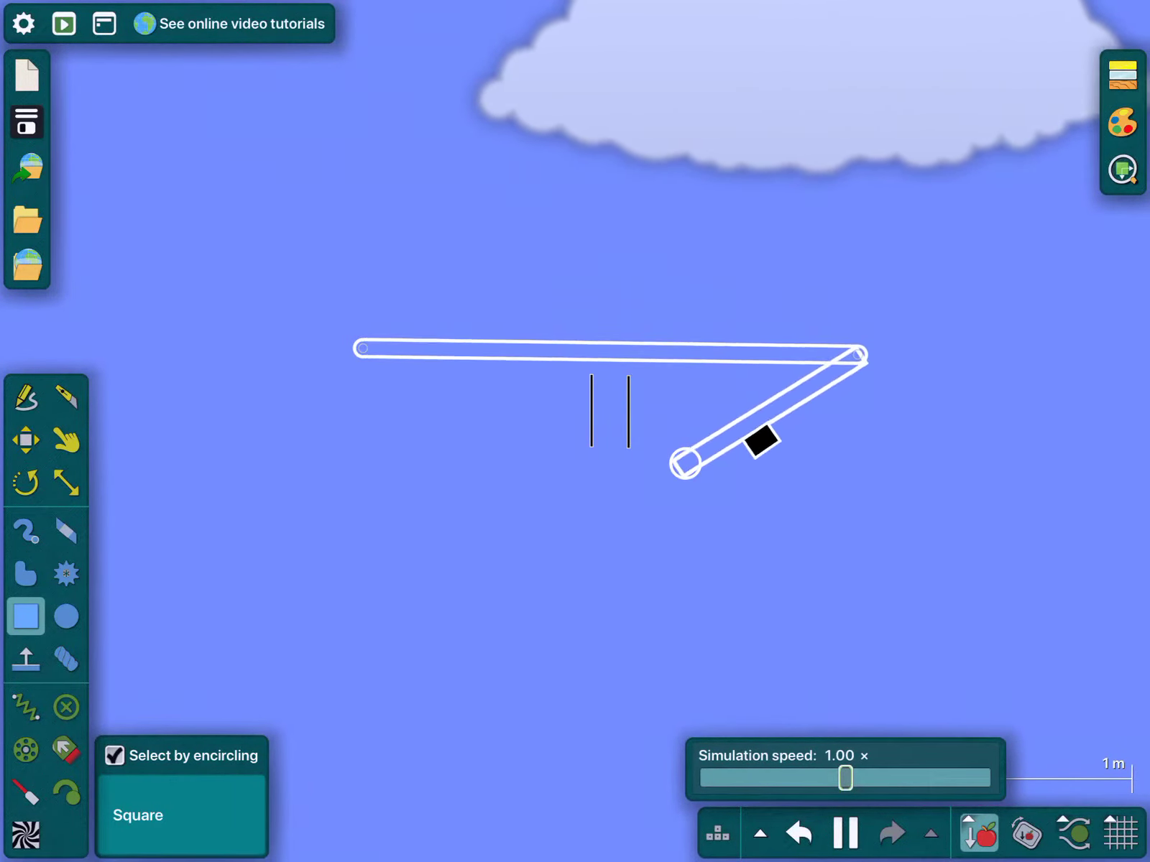
scroll(720, 540, "up", 3)
scroll(719, 539, "up", 1)
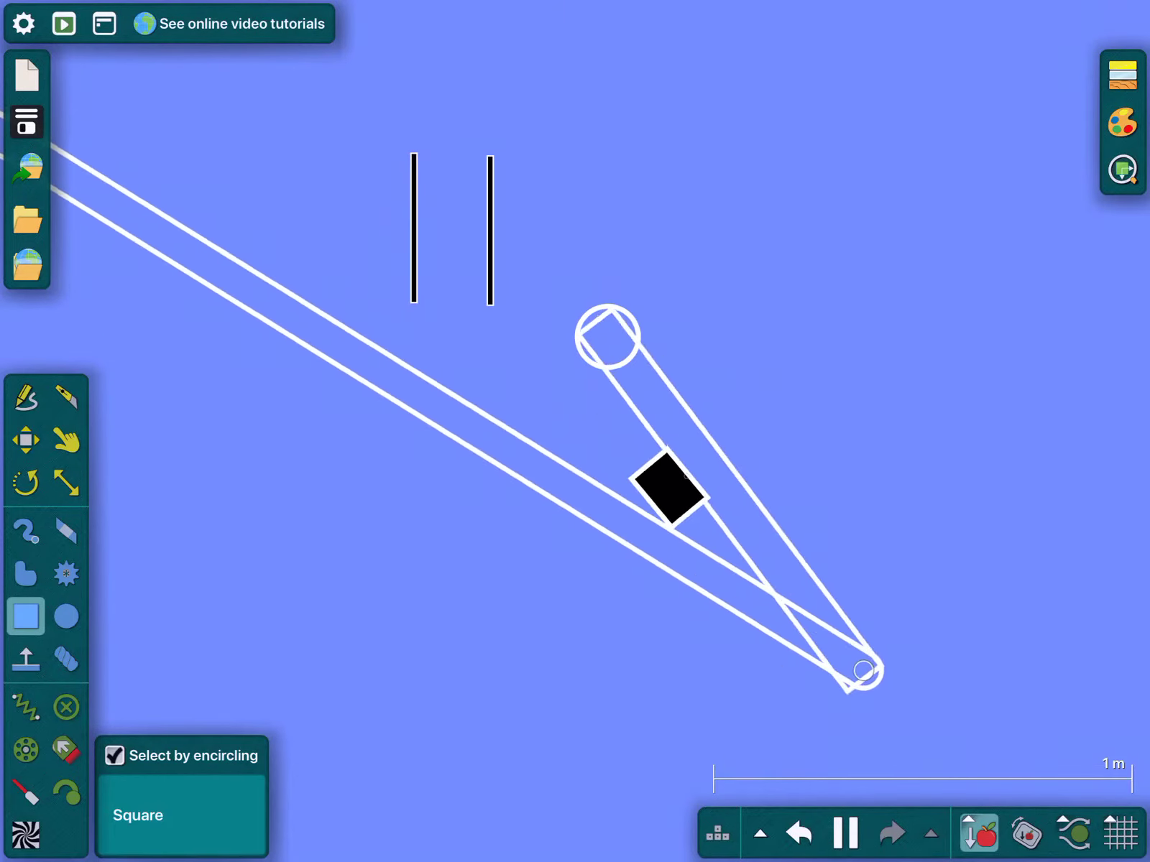
key("ctrl+z")
scroll(683, 476, "up", 3)
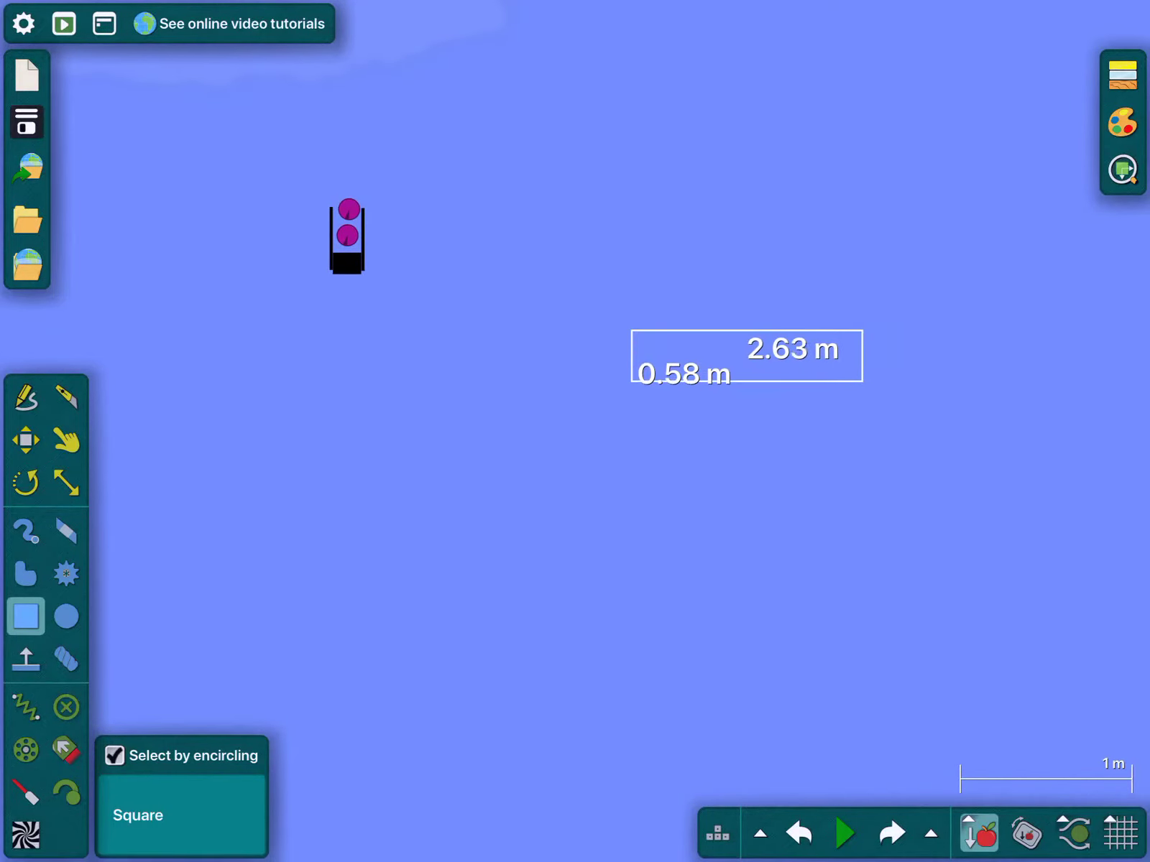
scroll(889, 337, "up", 5)
Add a motor axle to the green beam and remove the beam from collision layer A
key("h")
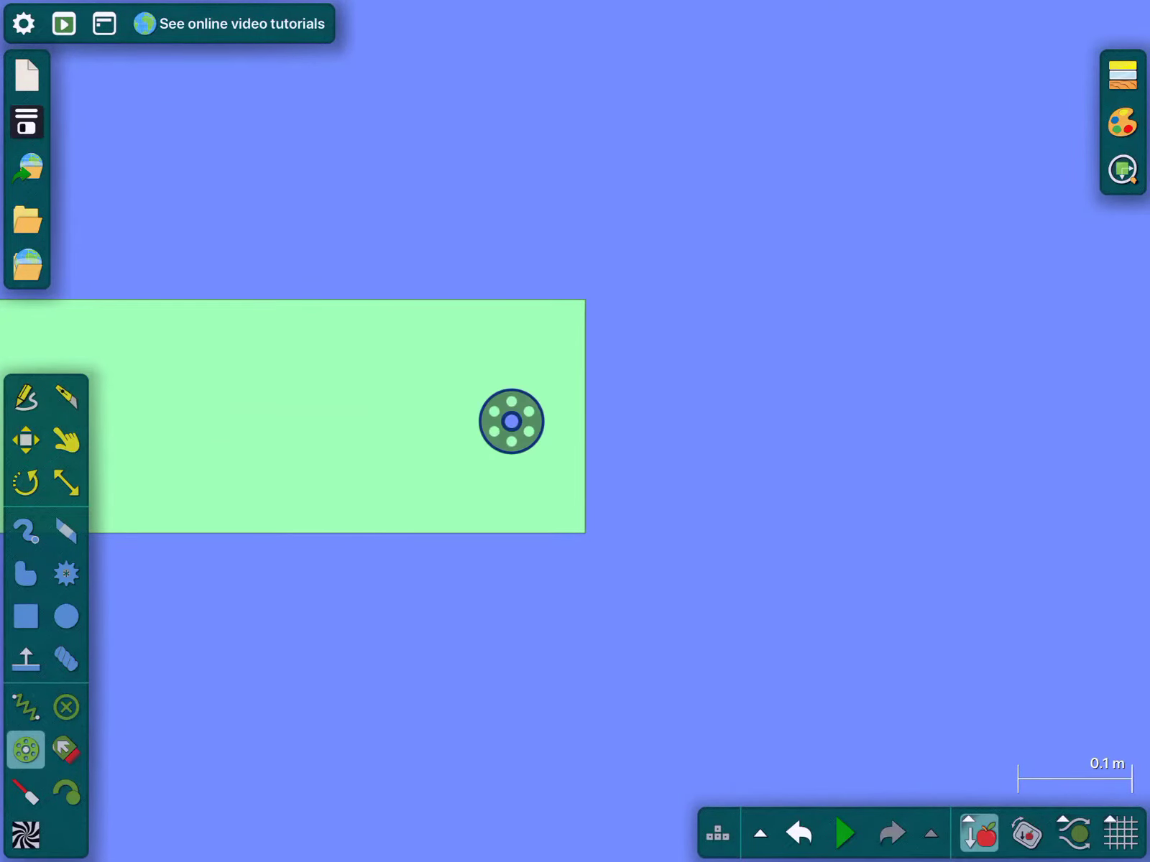
right_click(511, 422)
left_click(690, 470)
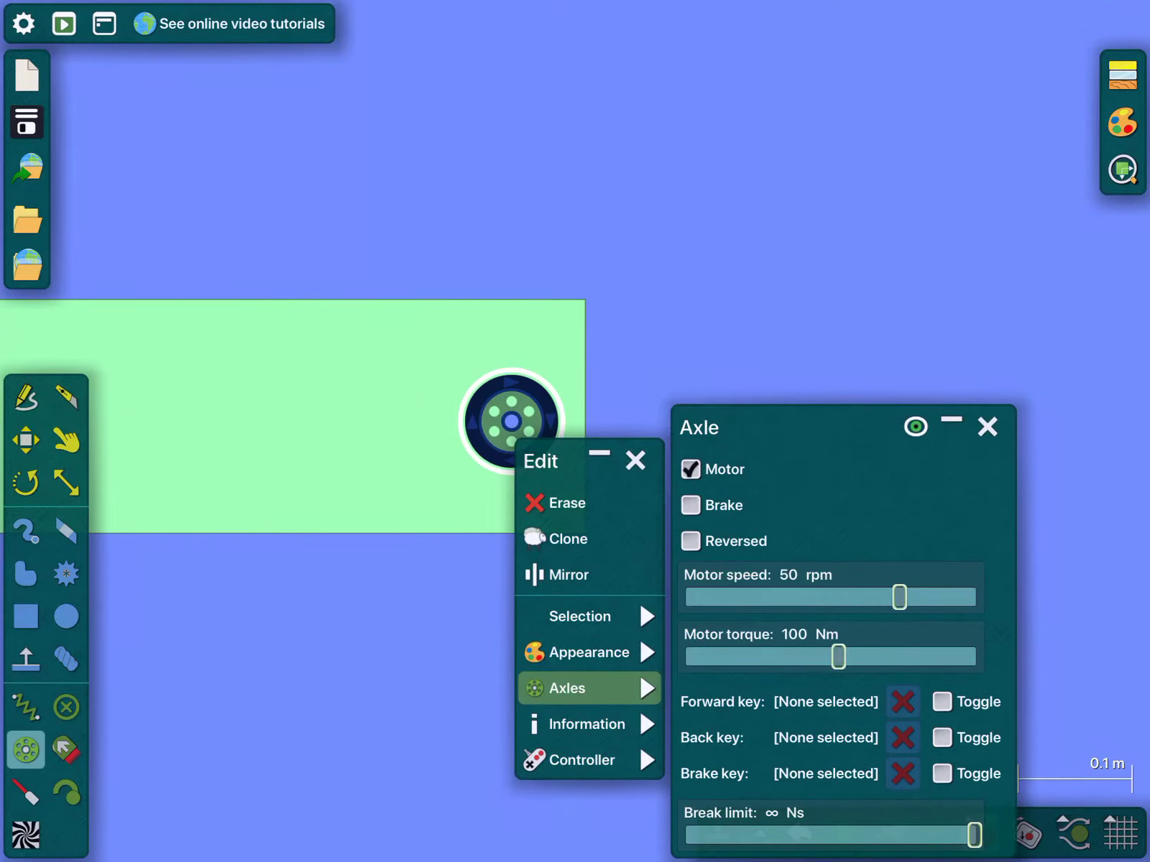
key("b")
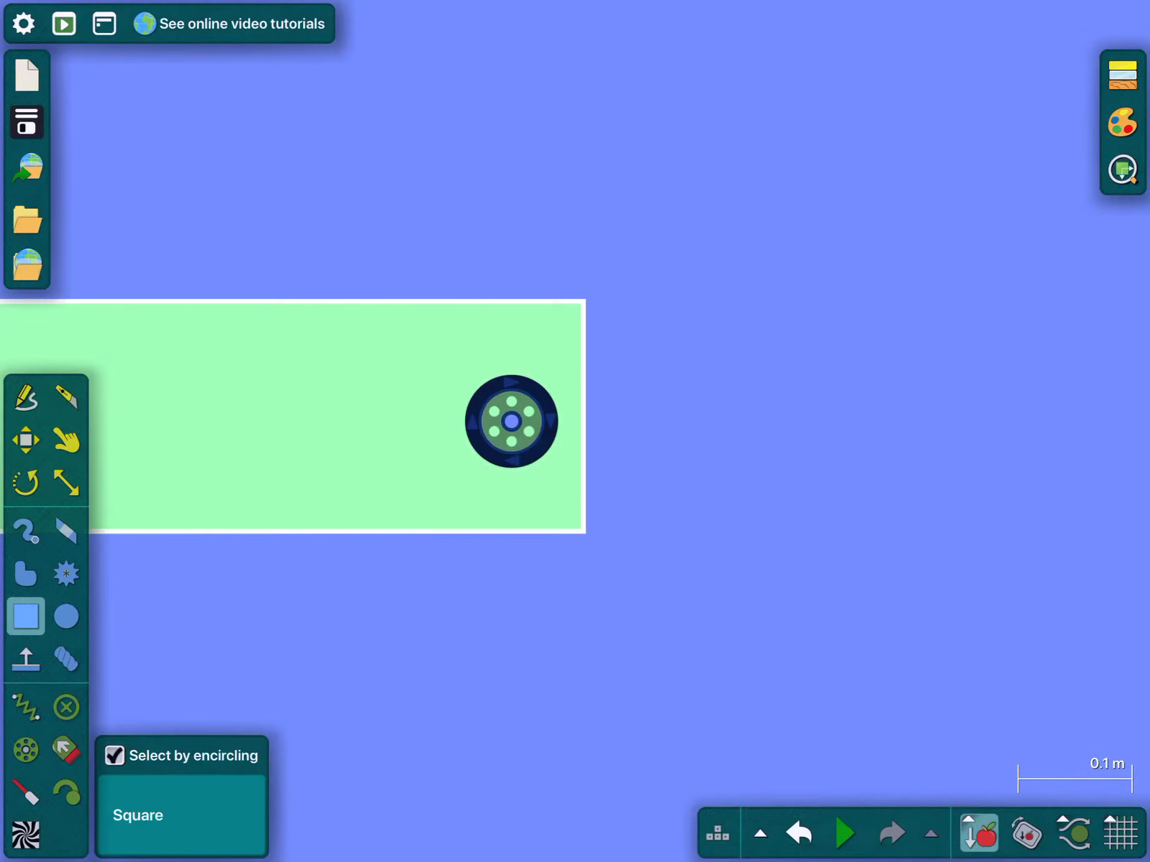
right_click(566, 377)
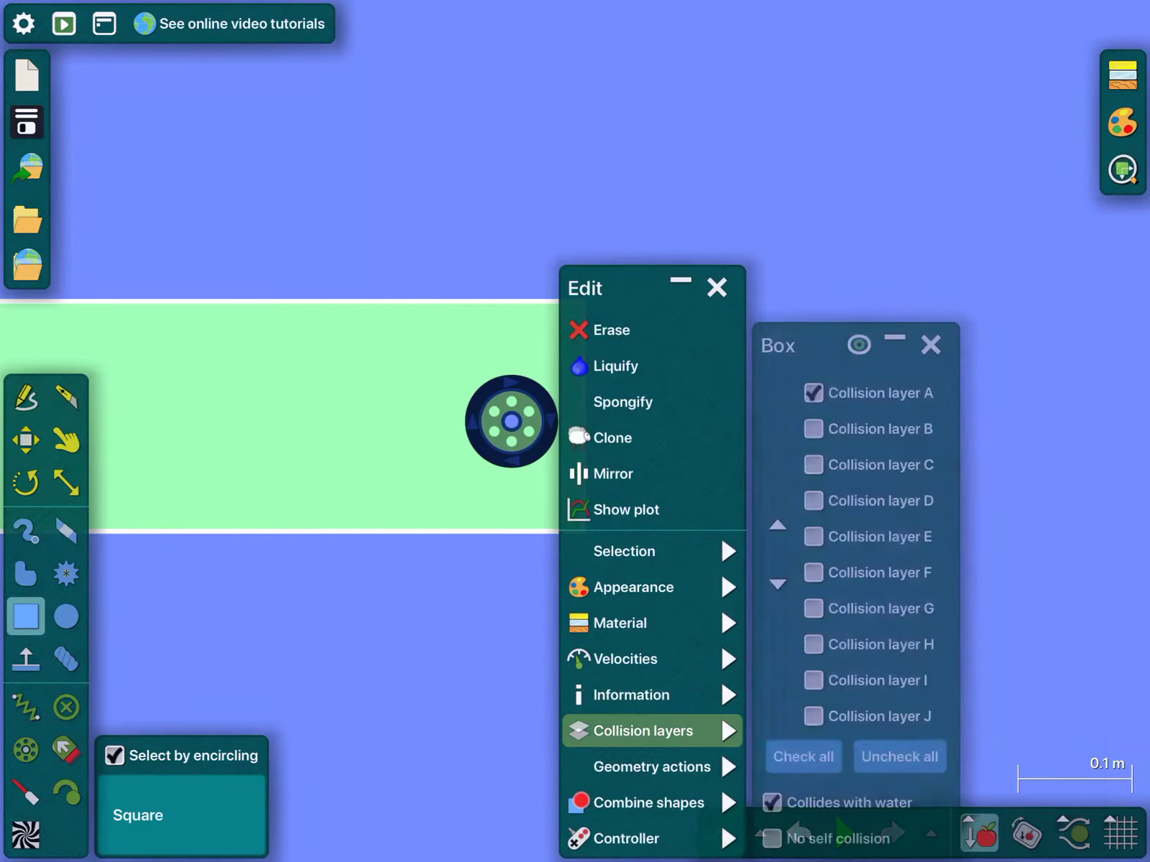
left_click(813, 393)
scroll(957, 396, "down", 8)
Test-spin the beam, then set the axle motor to 20 rpm and 50000 Nm
key("space")
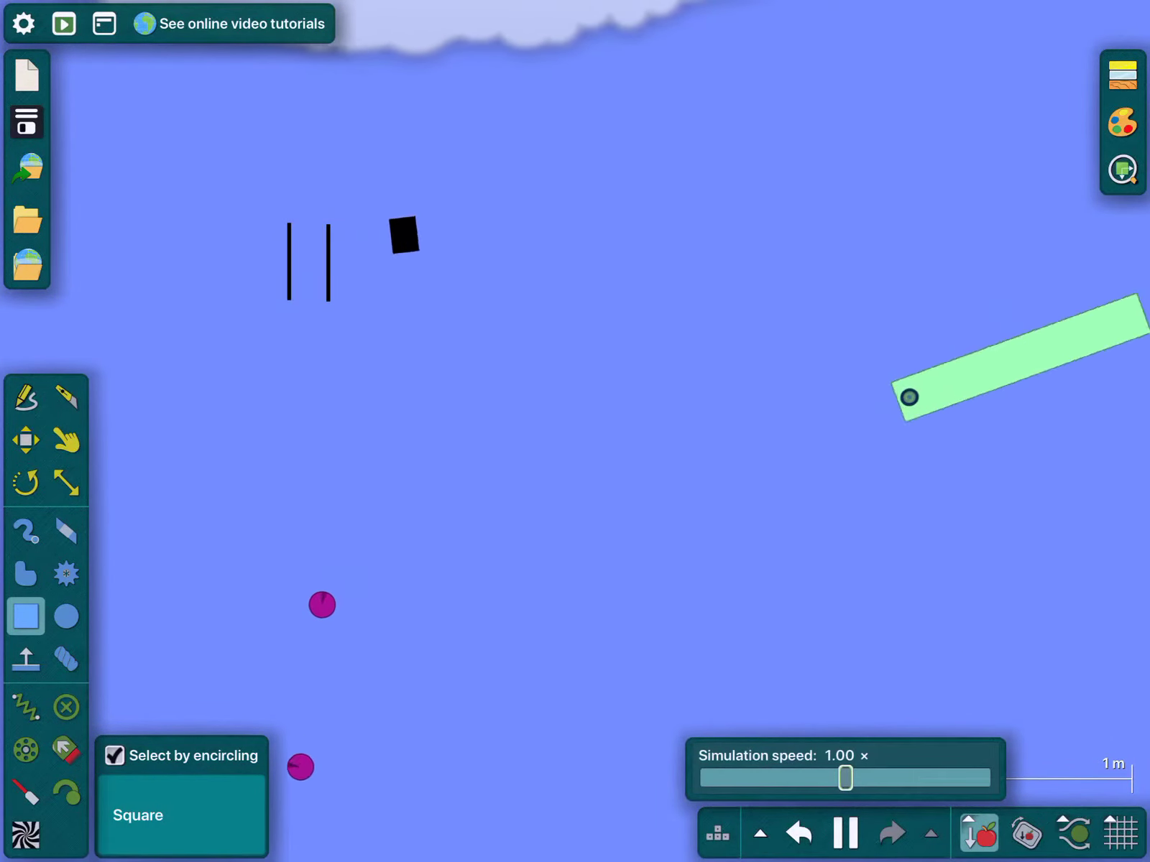
key("space")
key("ctrl+z")
right_click(908, 398)
left_click(939, 362)
scroll(939, 361, "up", 5)
right_click(808, 509)
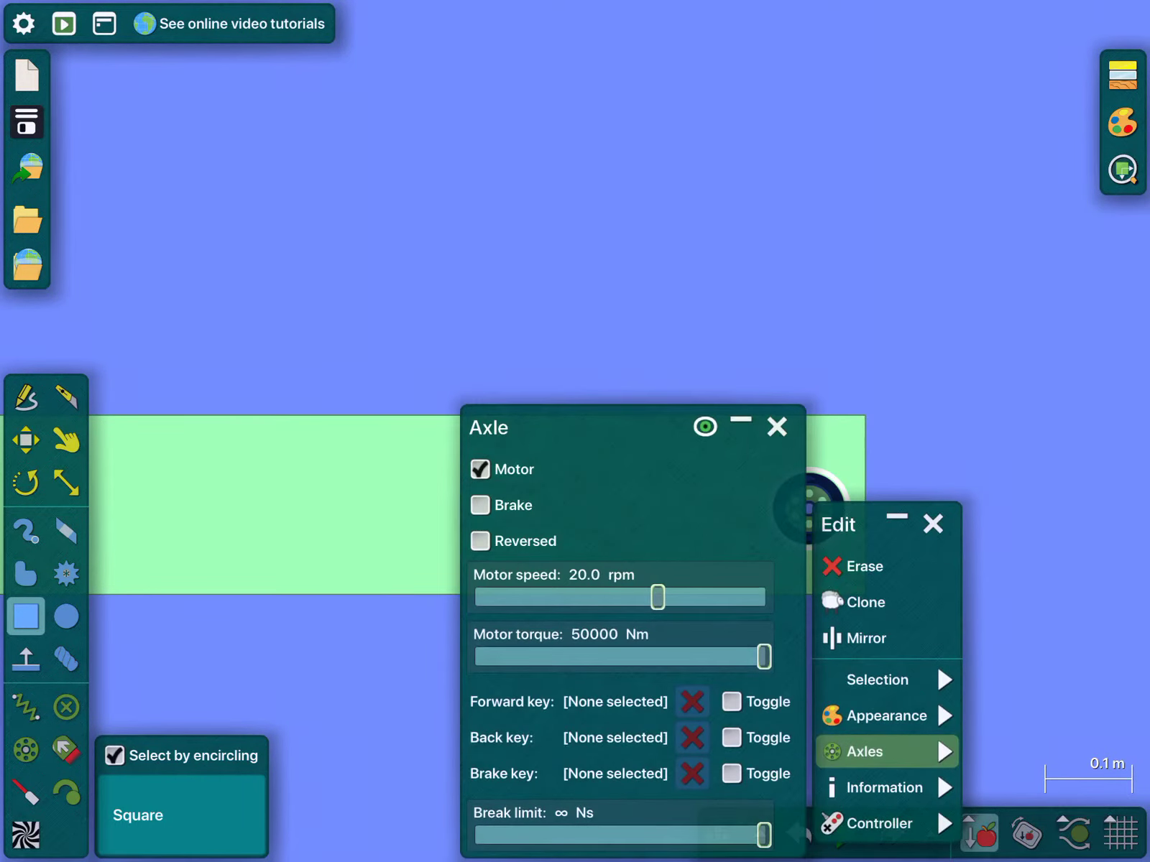
key("space")
scroll(869, 497, "down", 5)
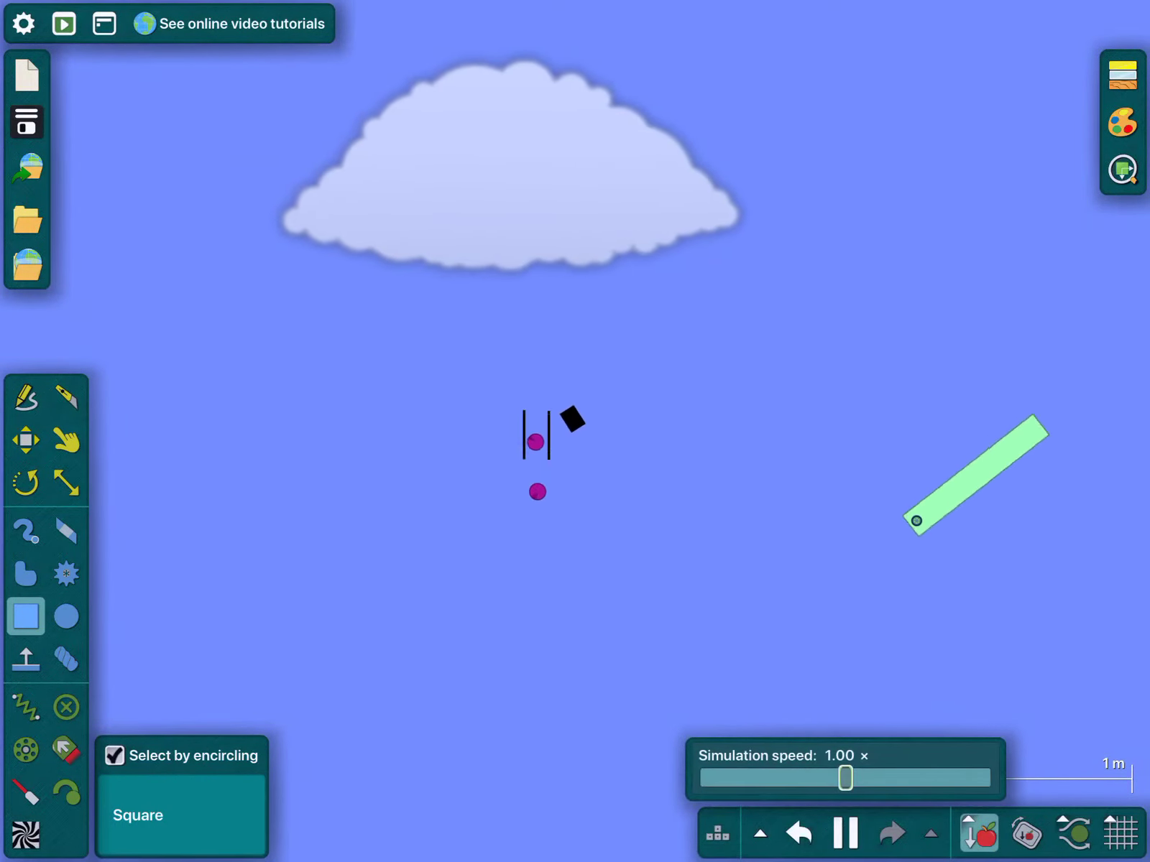
Draw a small dark-green block on the beam and fix it in place
key("ctrl+z")
scroll(925, 521, "up", 5)
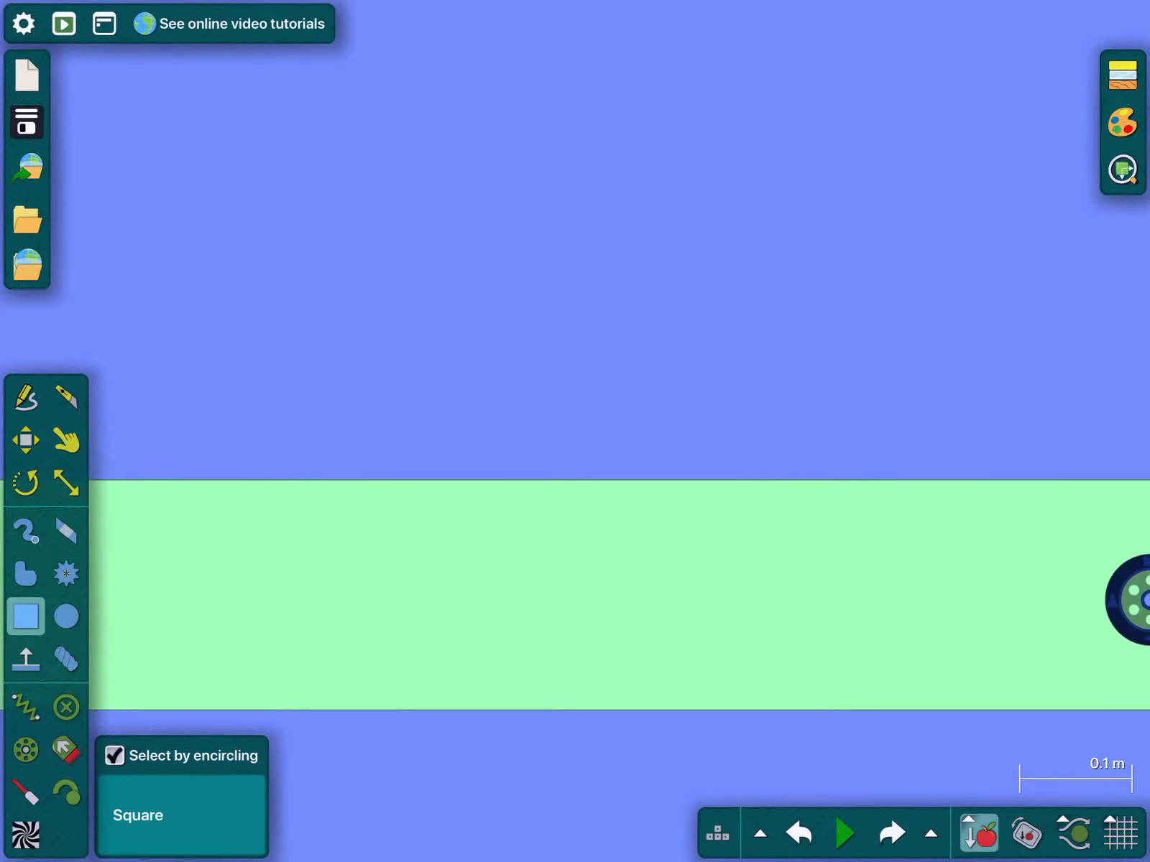
scroll(633, 452, "down", 3)
left_click(1121, 123)
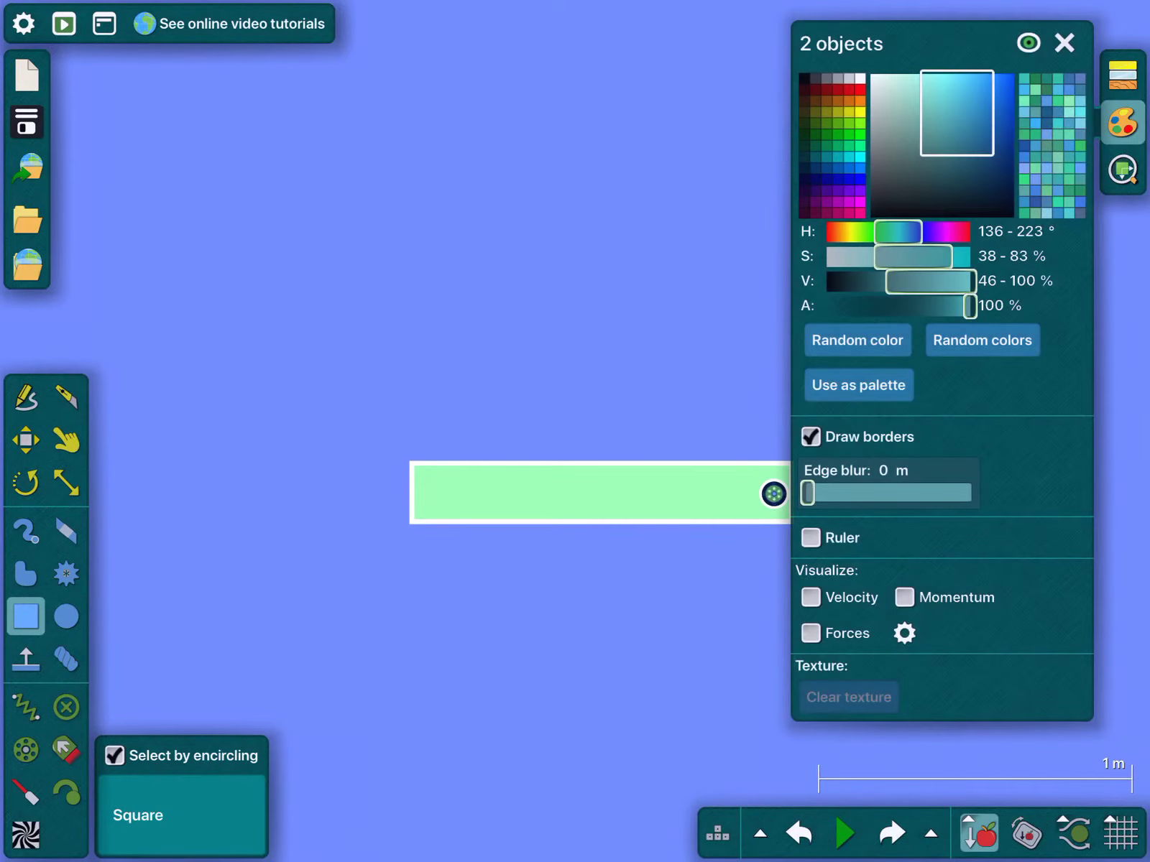
left_click(674, 429)
scroll(673, 428, "up", 3)
scroll(673, 429, "up", 3)
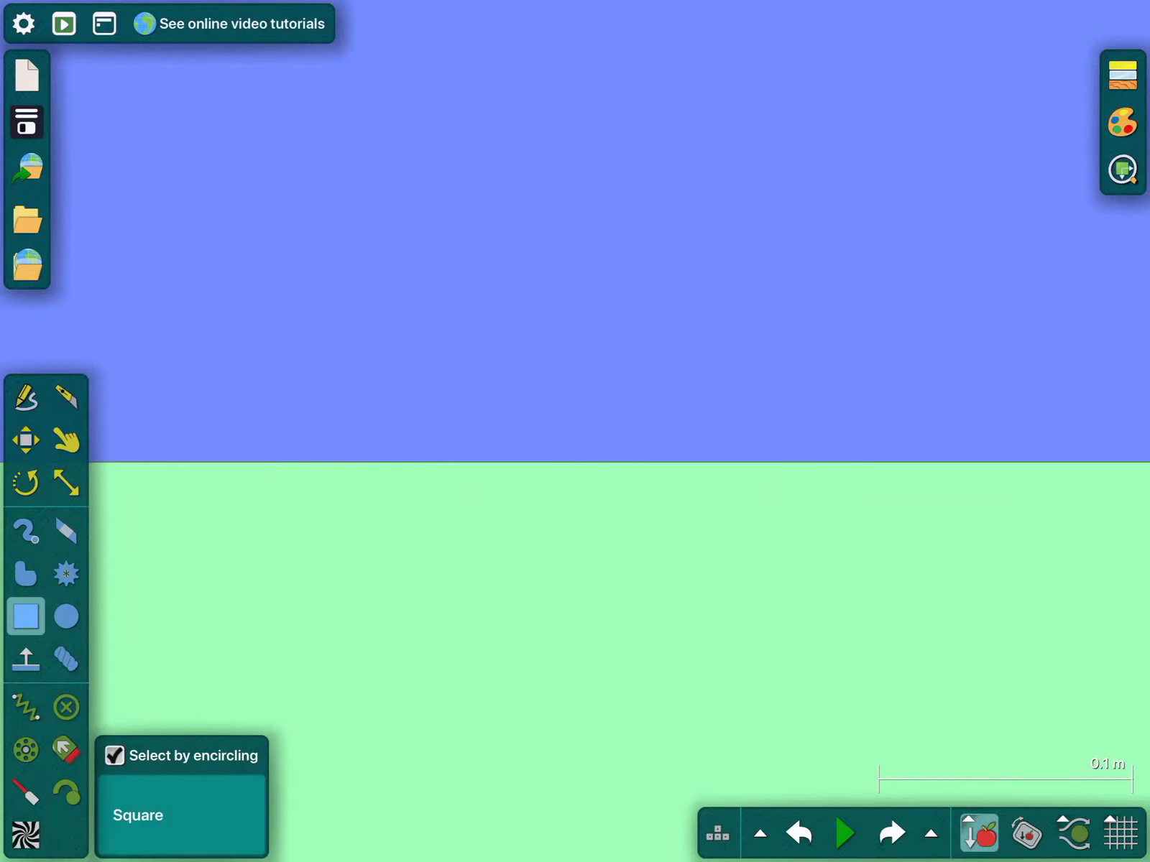
left_click_drag(529, 309, 634, 527)
scroll(497, 462, "up", 2)
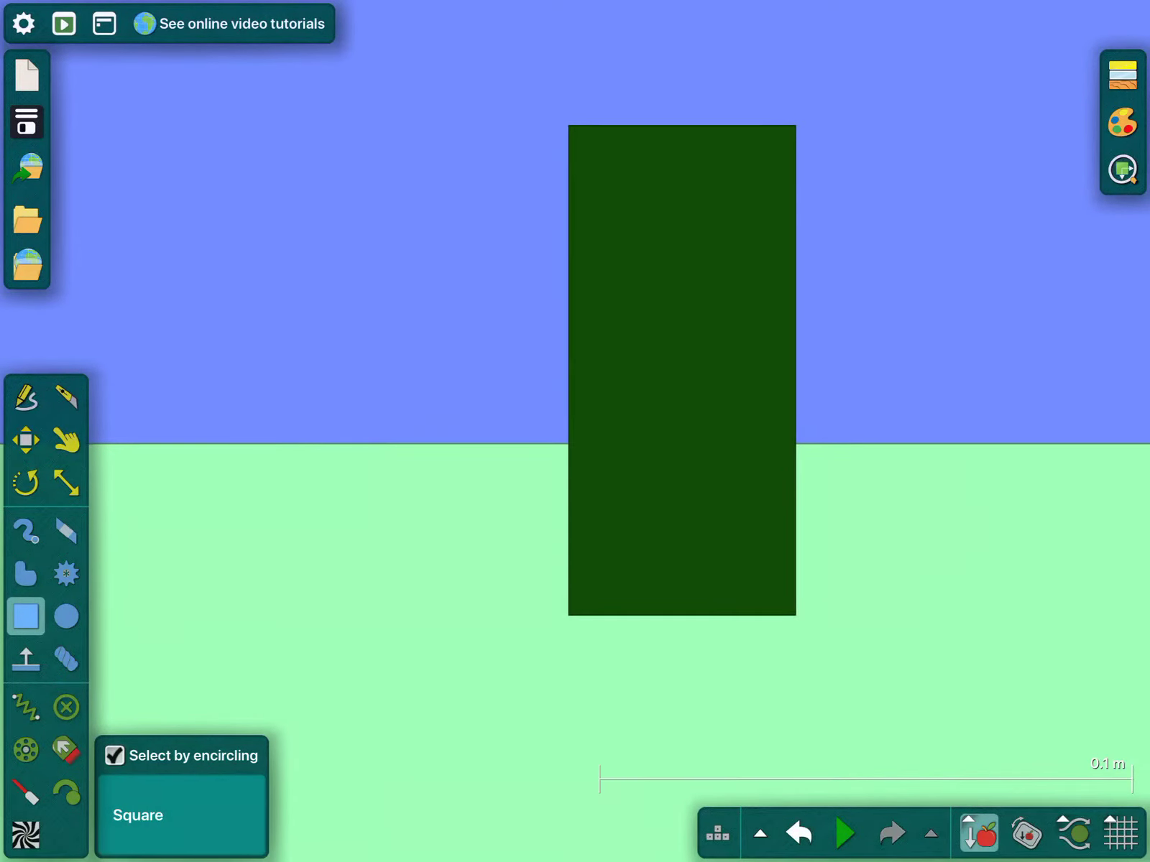
key("i")
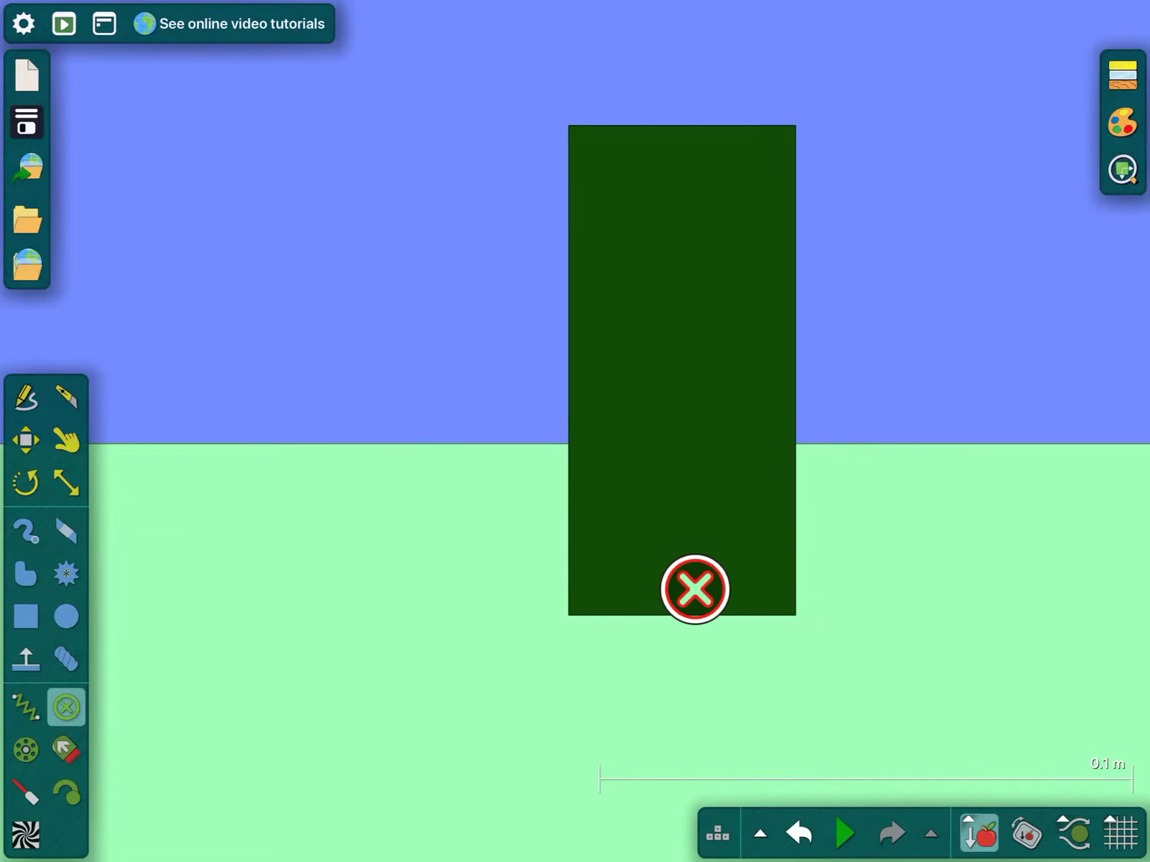
scroll(754, 449, "down", 3)
scroll(755, 449, "down", 2)
key("r")
scroll(754, 450, "down", 3)
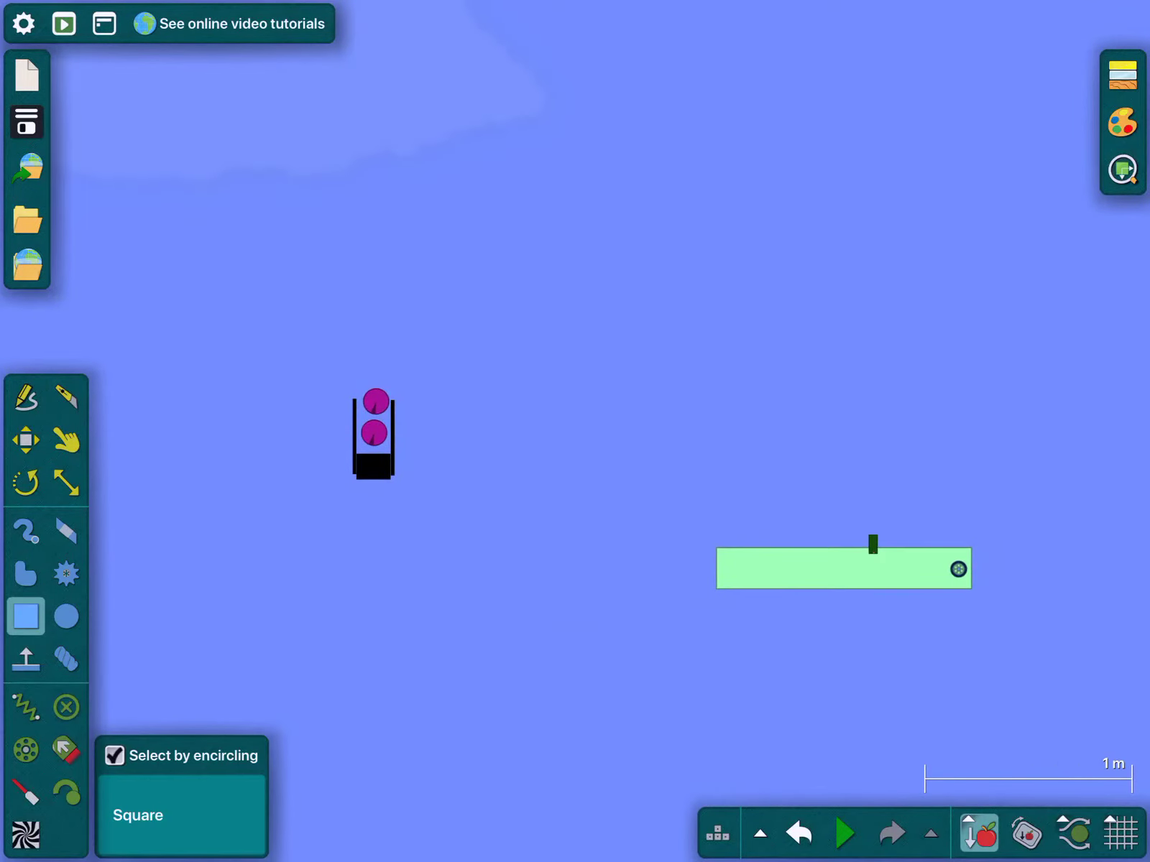
scroll(911, 574, "up", 2)
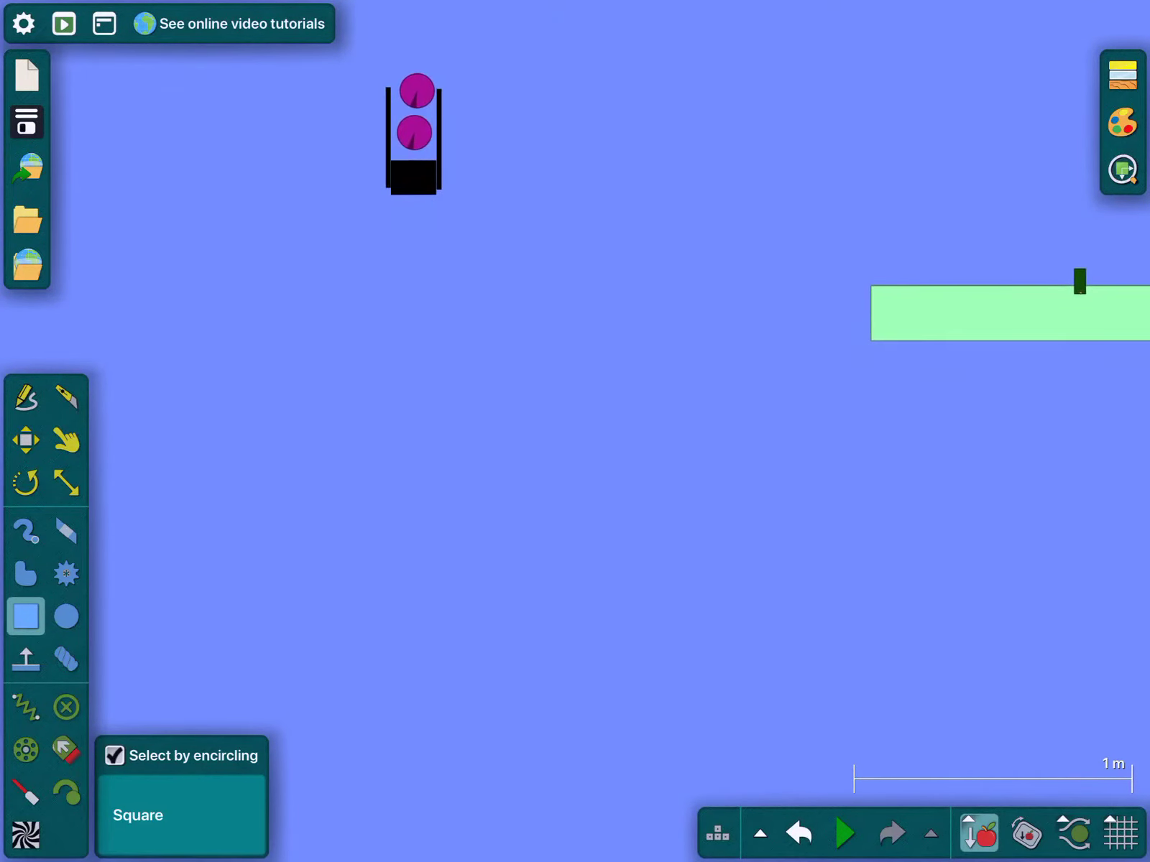
scroll(1078, 282, "up", 3)
scroll(944, 424, "down", 3)
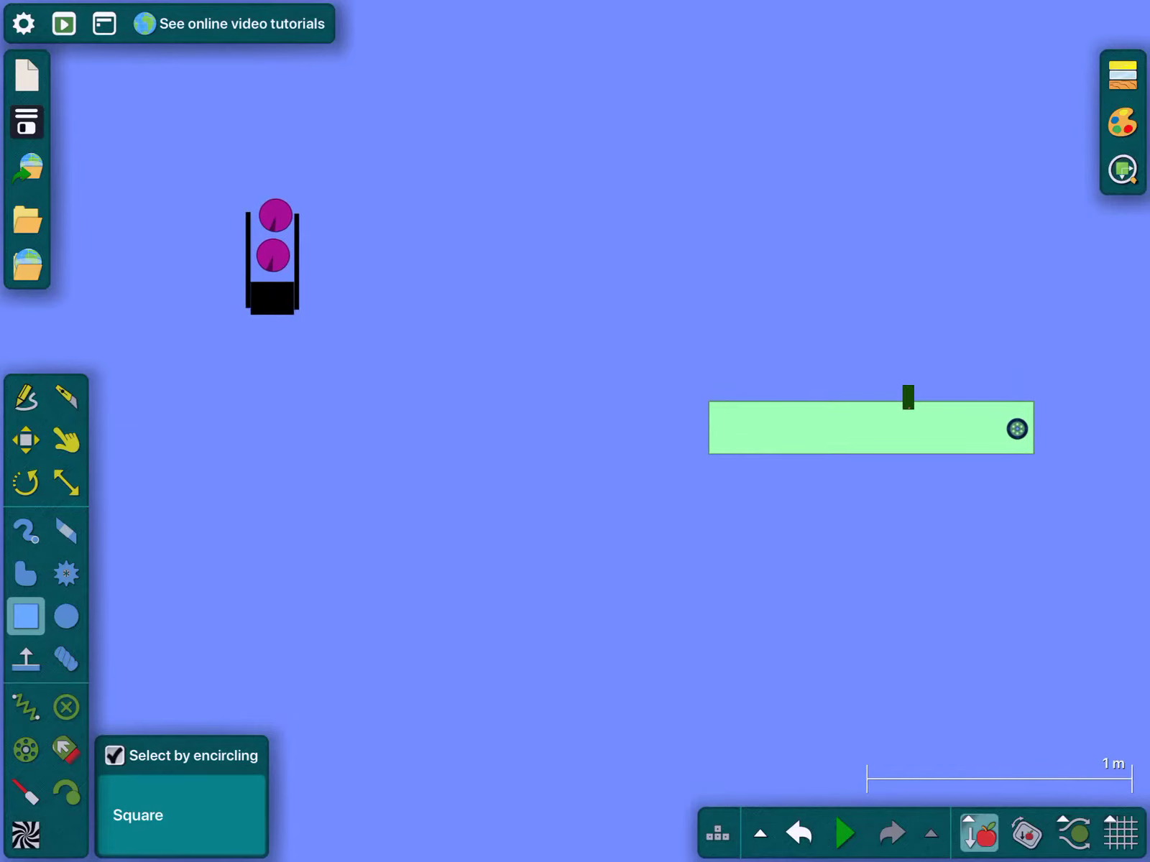
Clone the purple marble onto the block and stretch the block wider
right_click(275, 215)
left_click(311, 388)
scroll(968, 365, "up", 3)
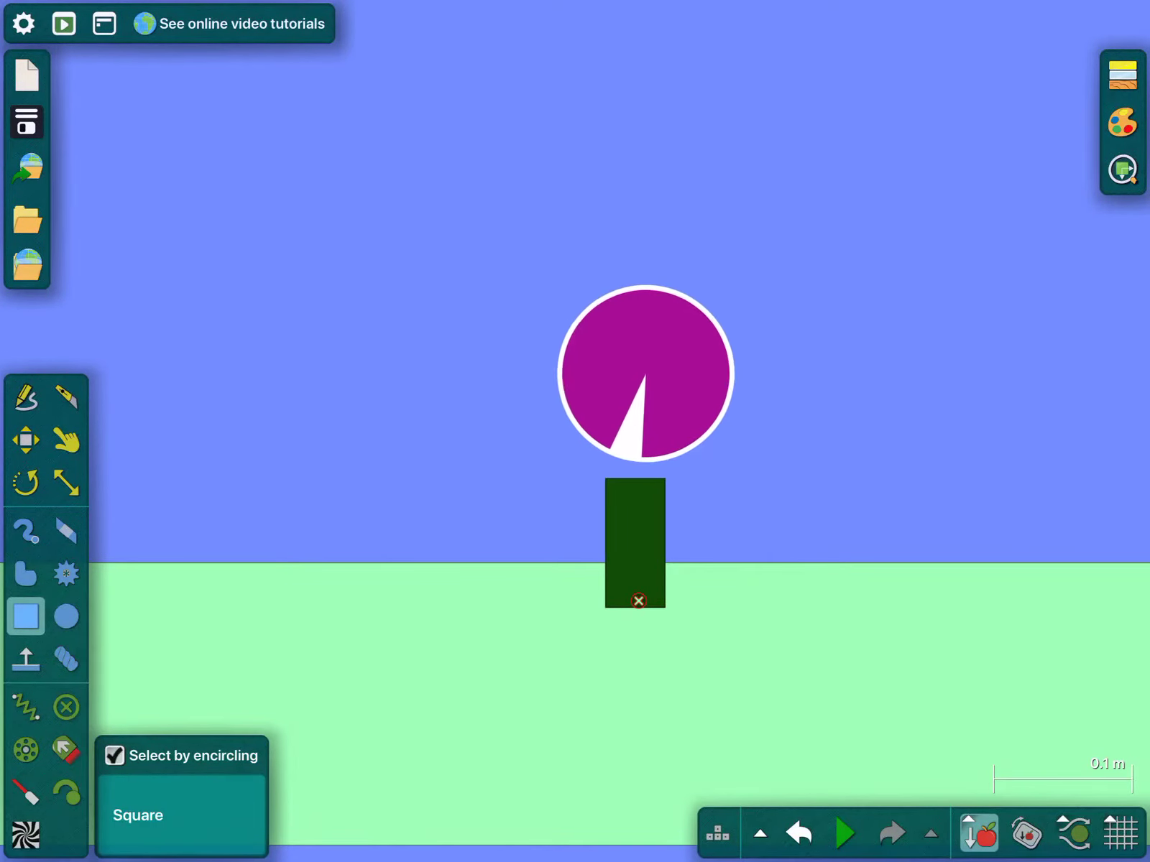
left_click(635, 539)
scroll(710, 611, "up", 1)
key("s")
left_click_drag(631, 483, 751, 485)
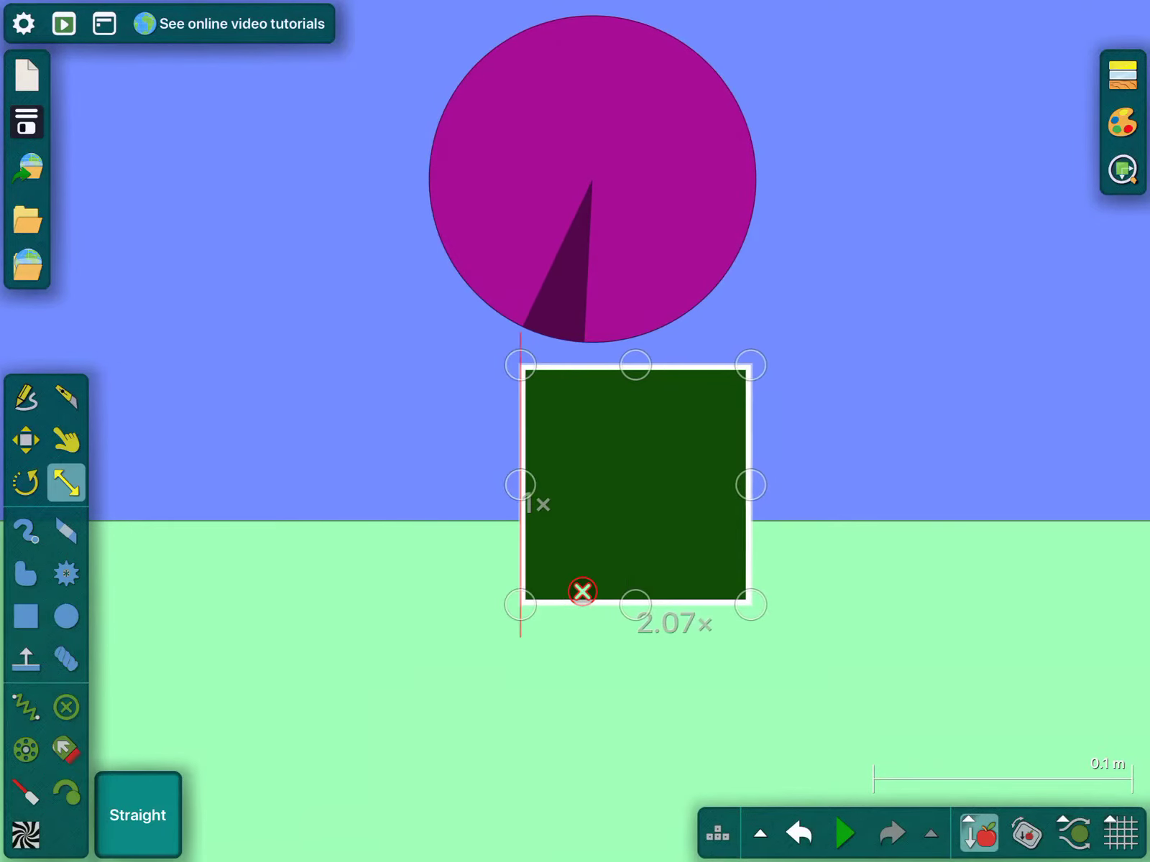
left_click_drag(520, 485, 381, 485)
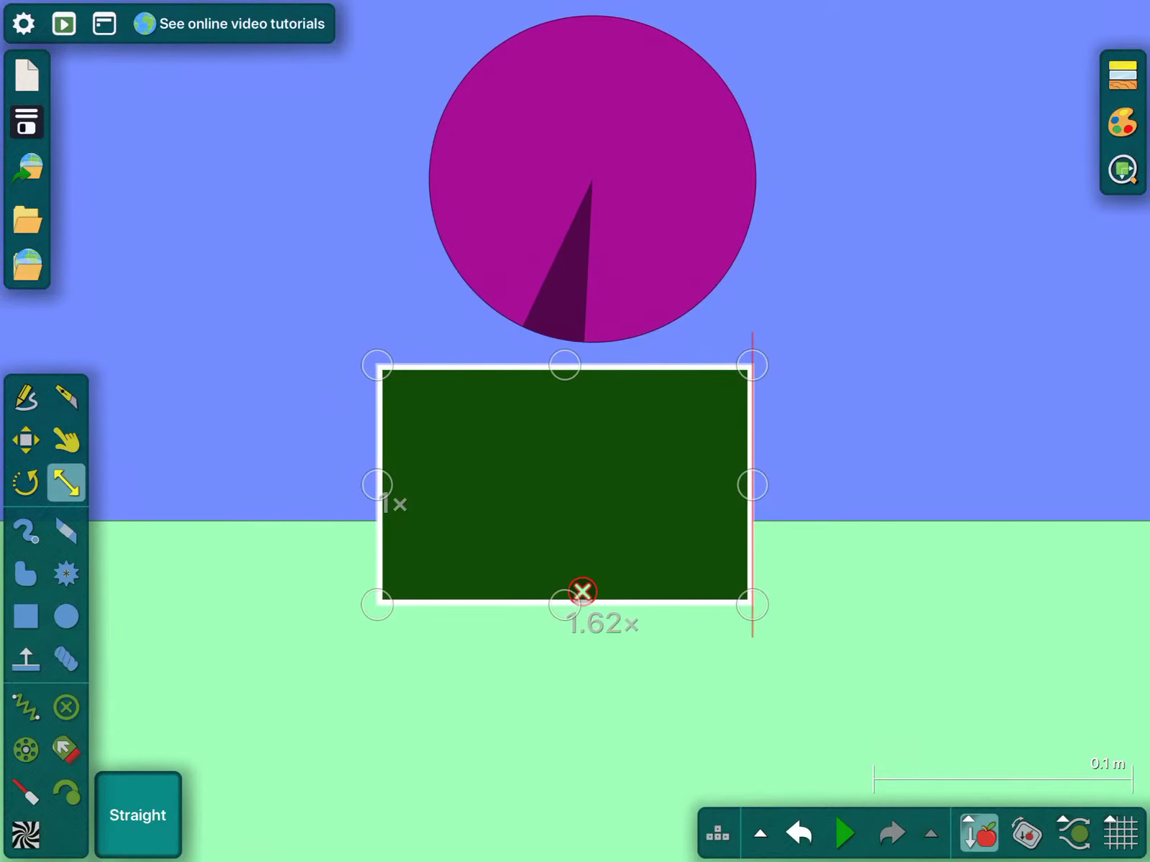
key("ctrl+z")
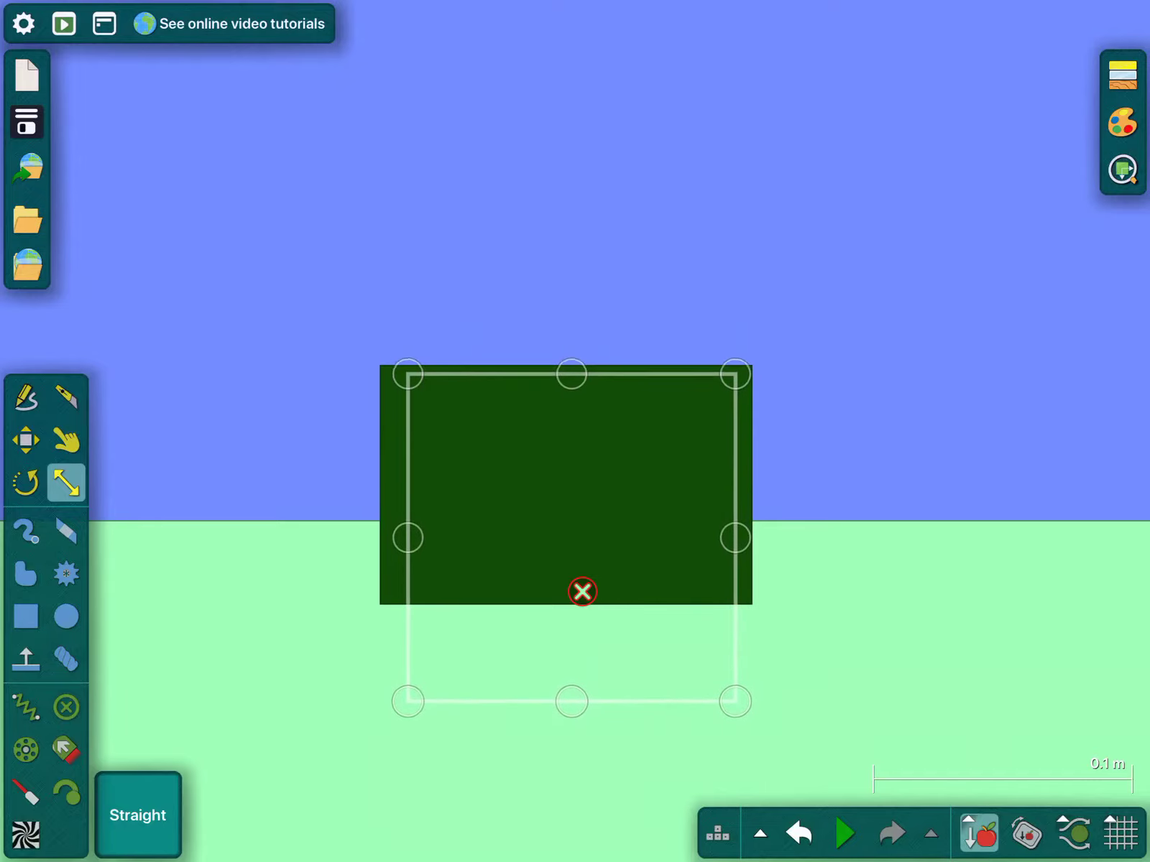
key("ctrl+z")
scroll(574, 431, "down", 2)
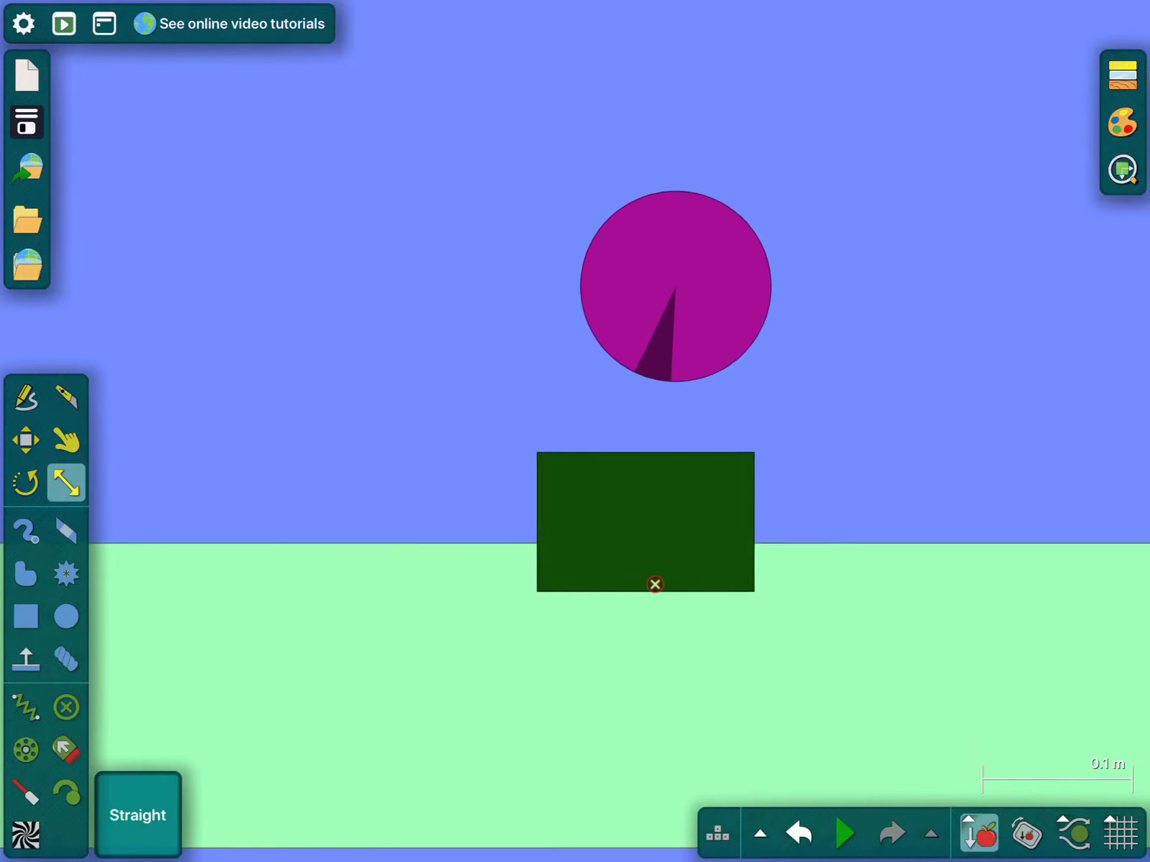
key("b")
scroll(934, 453, "down", 5)
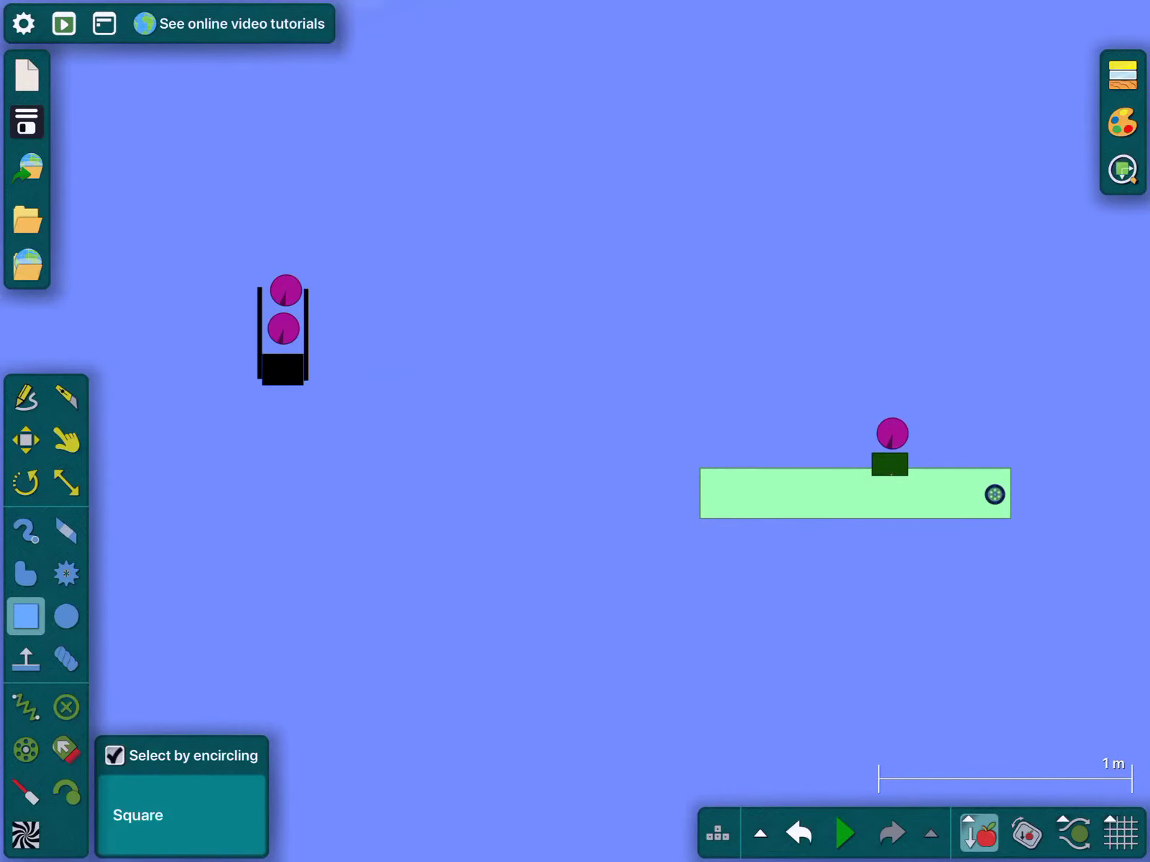
scroll(923, 413, "up", 5)
Draw a tall thin rod beside the marble and review its geometry options
left_click_drag(581, 161, 621, 415)
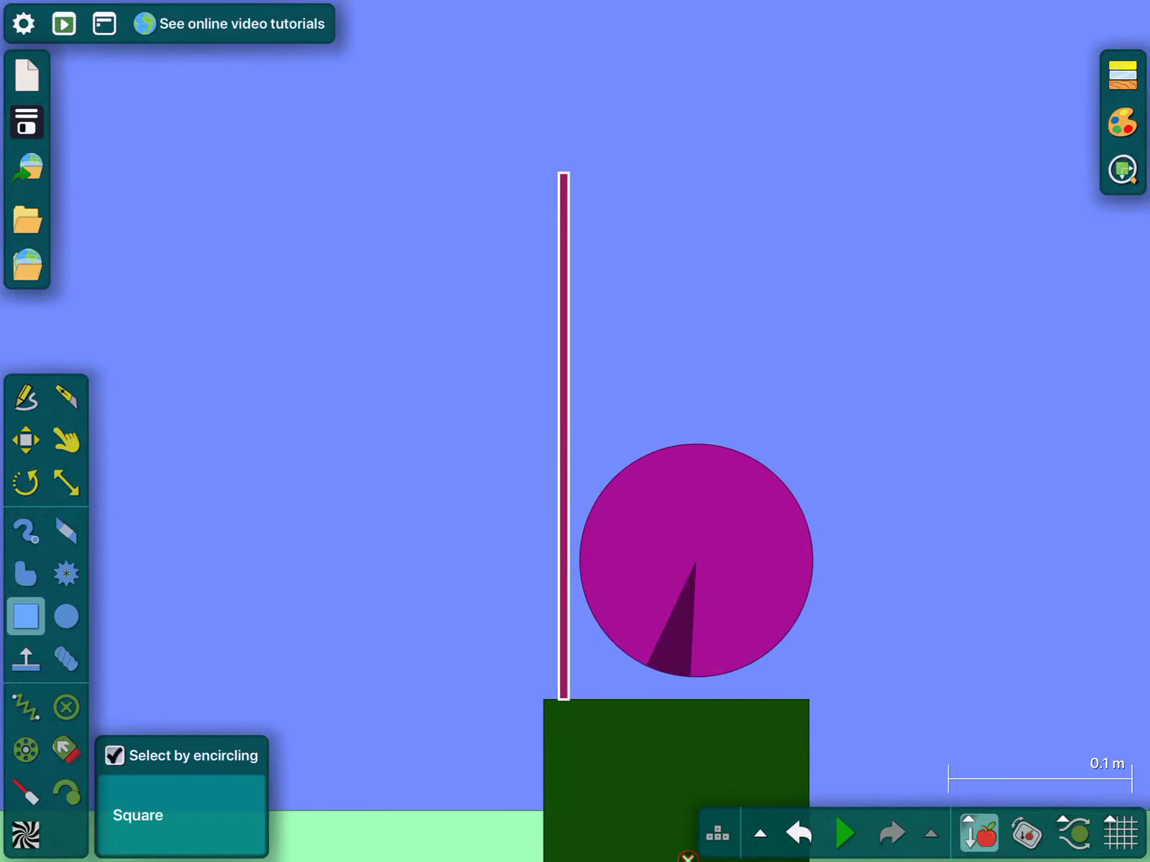
right_click(564, 270)
left_click(658, 766)
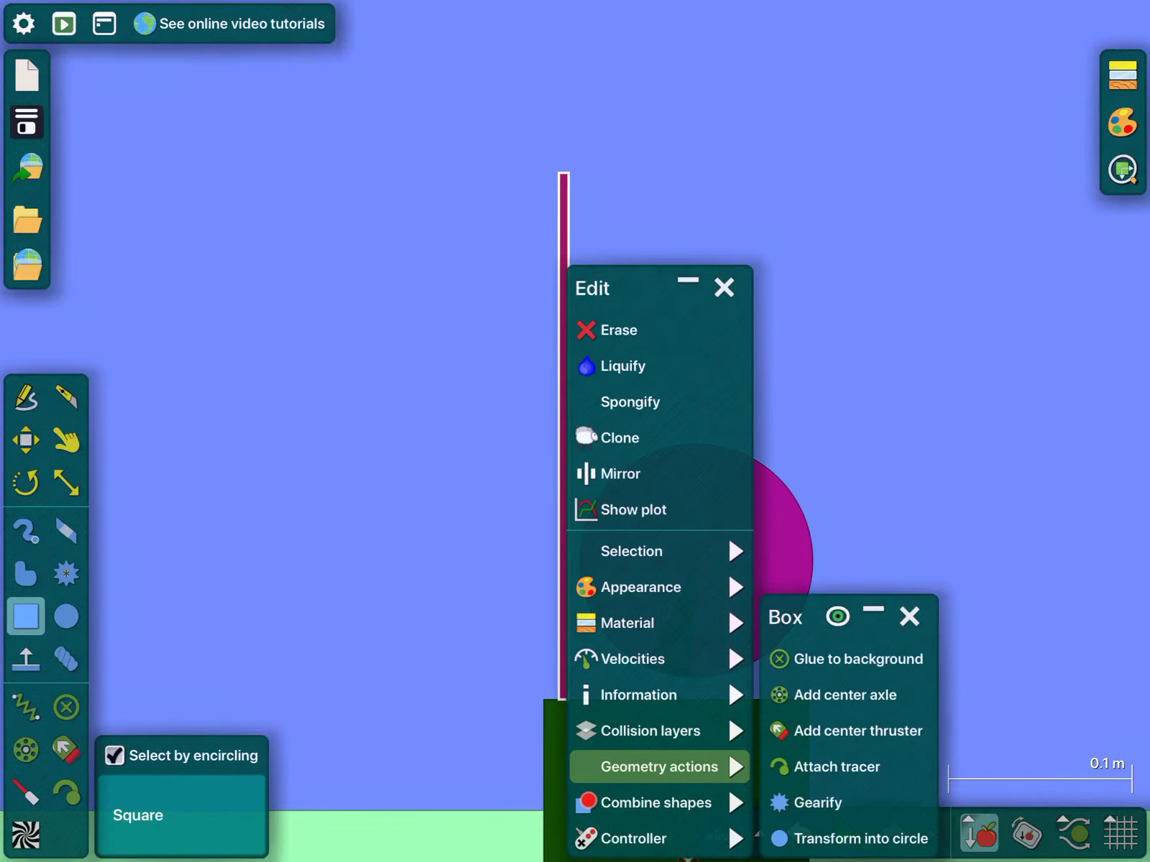
key("Escape")
Review the rod's collision layers, then paste a copy beside it
right_click(567, 270)
left_click(665, 731)
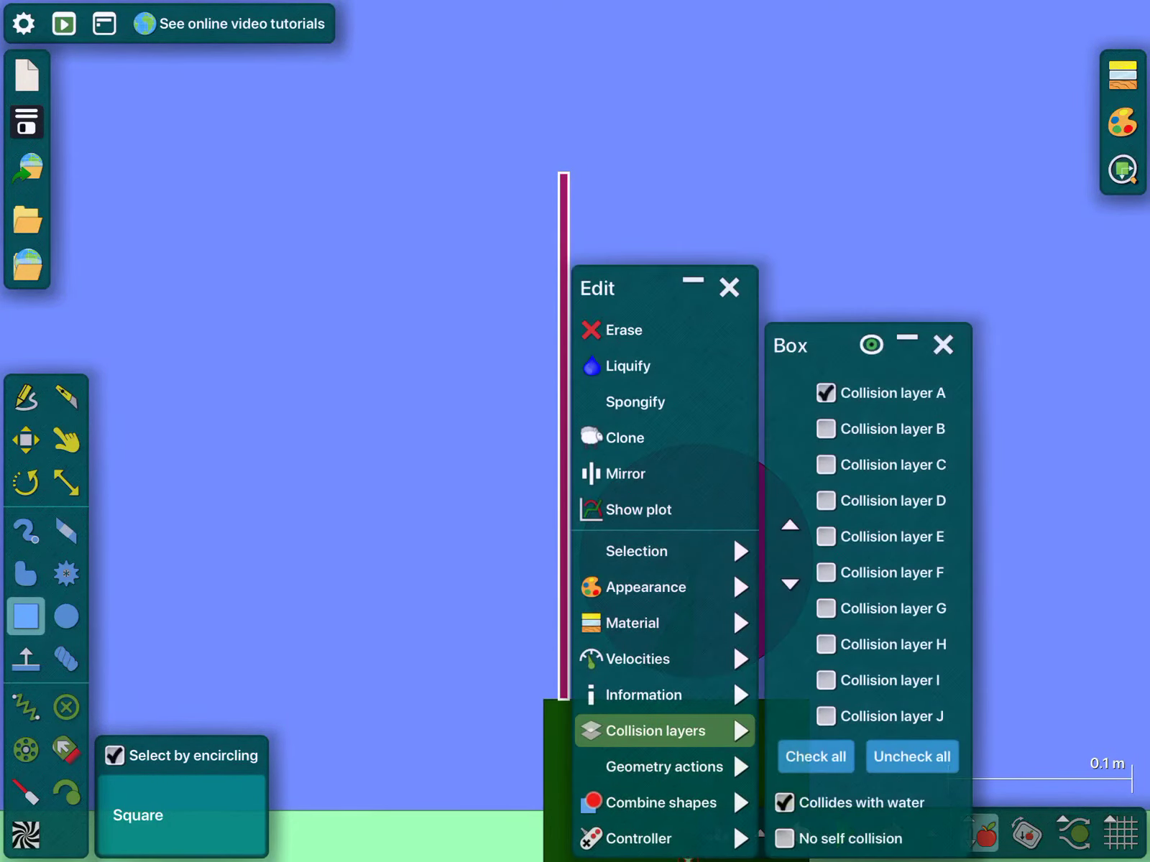
key("ctrl+c")
key("ctrl+v")
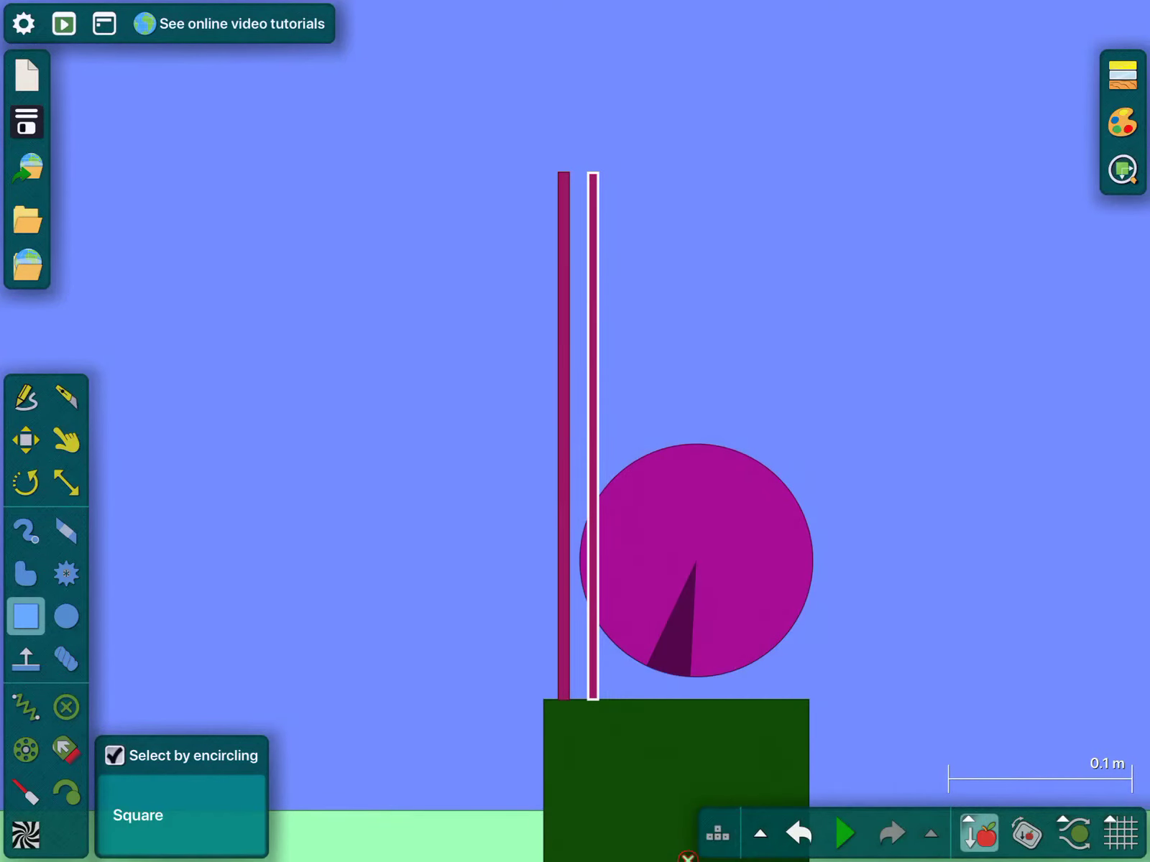
scroll(597, 343, "down", 5)
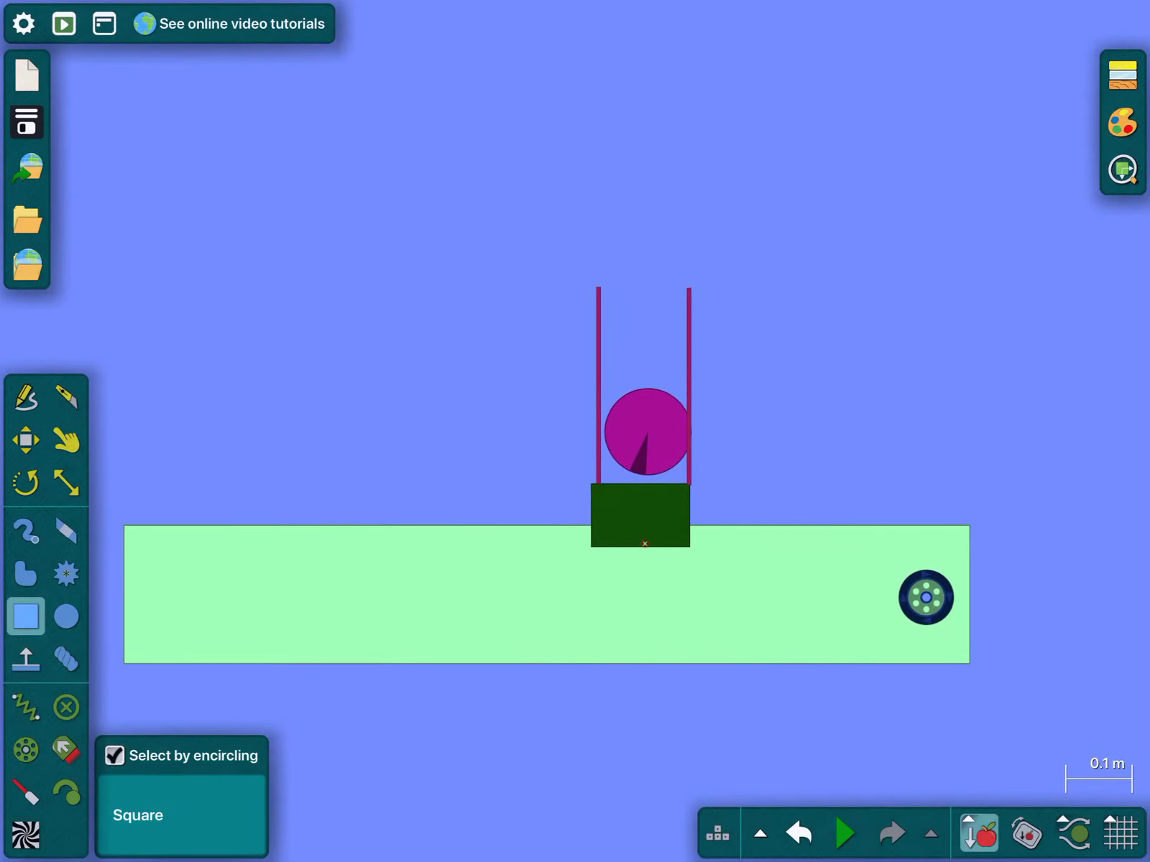
Clone the circle above the first between the rods and test-run the build
right_click(688, 305)
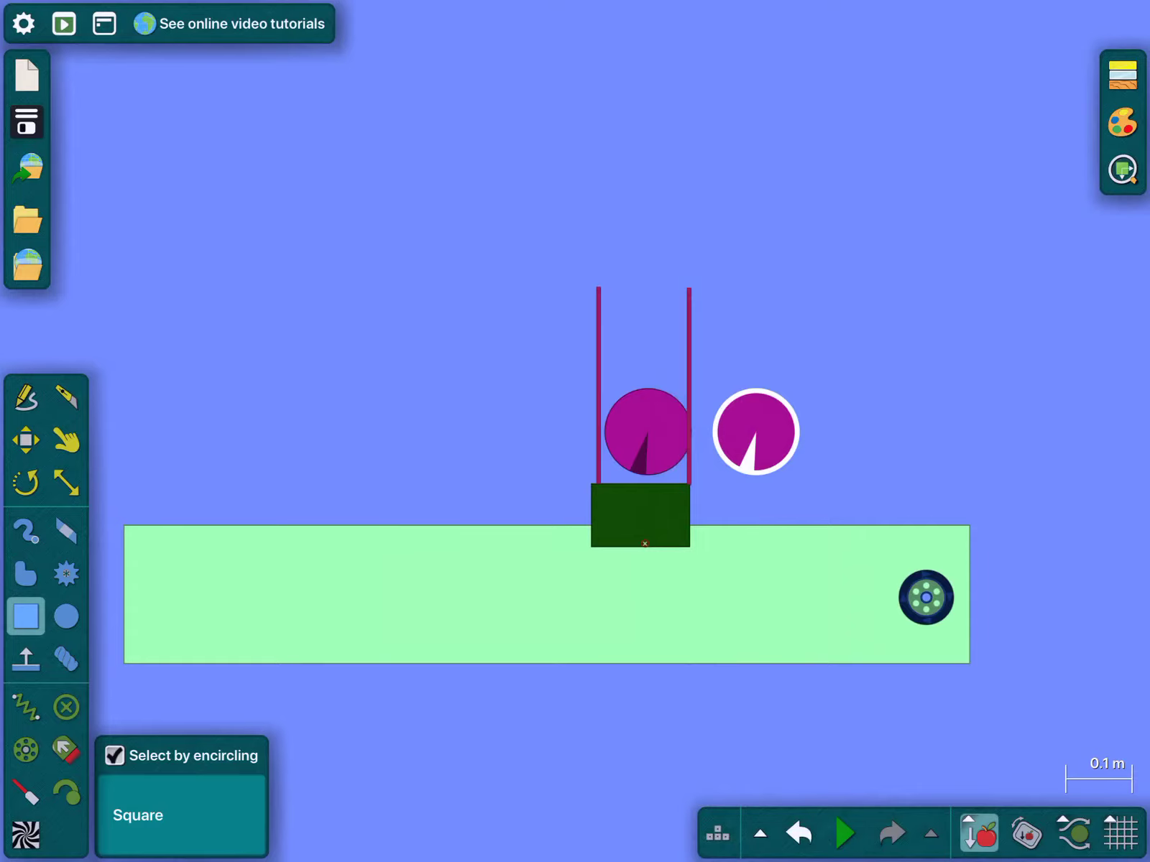
key("space")
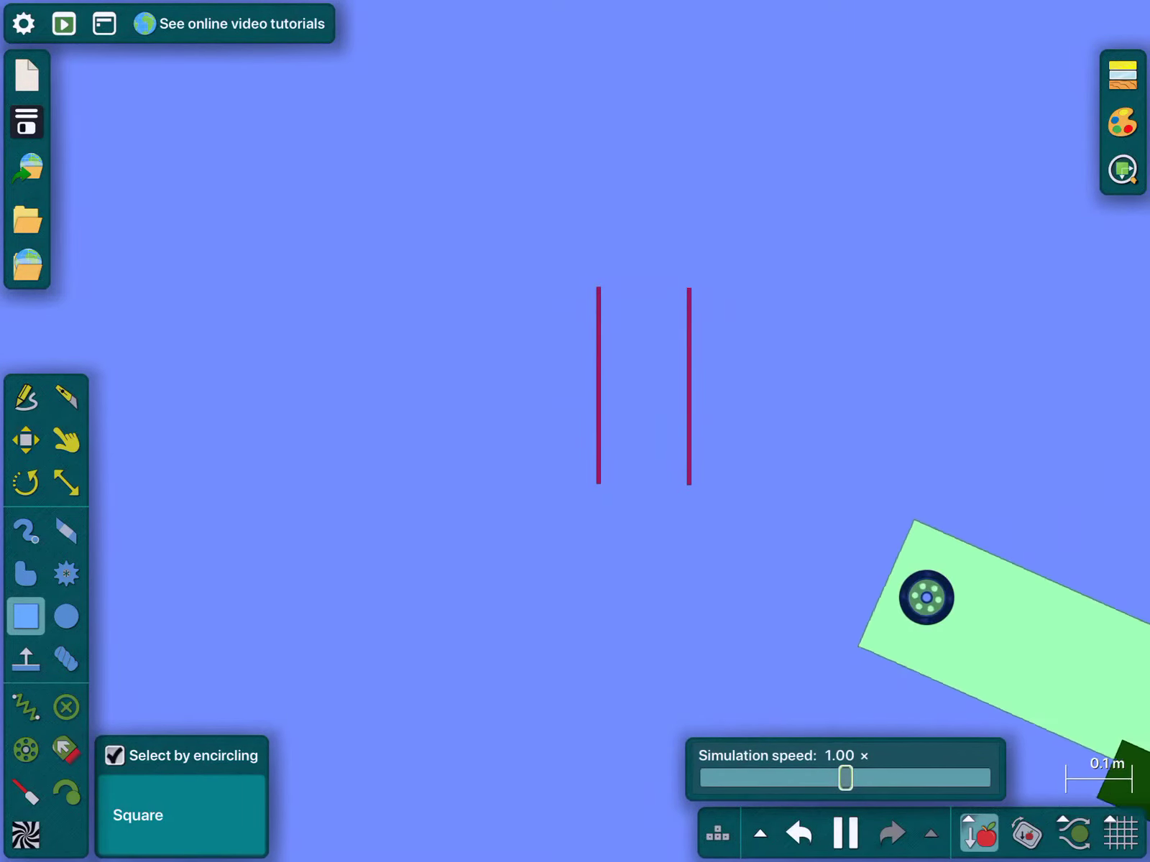
key("ctrl+z")
scroll(664, 431, "up", 3)
right_click(629, 423)
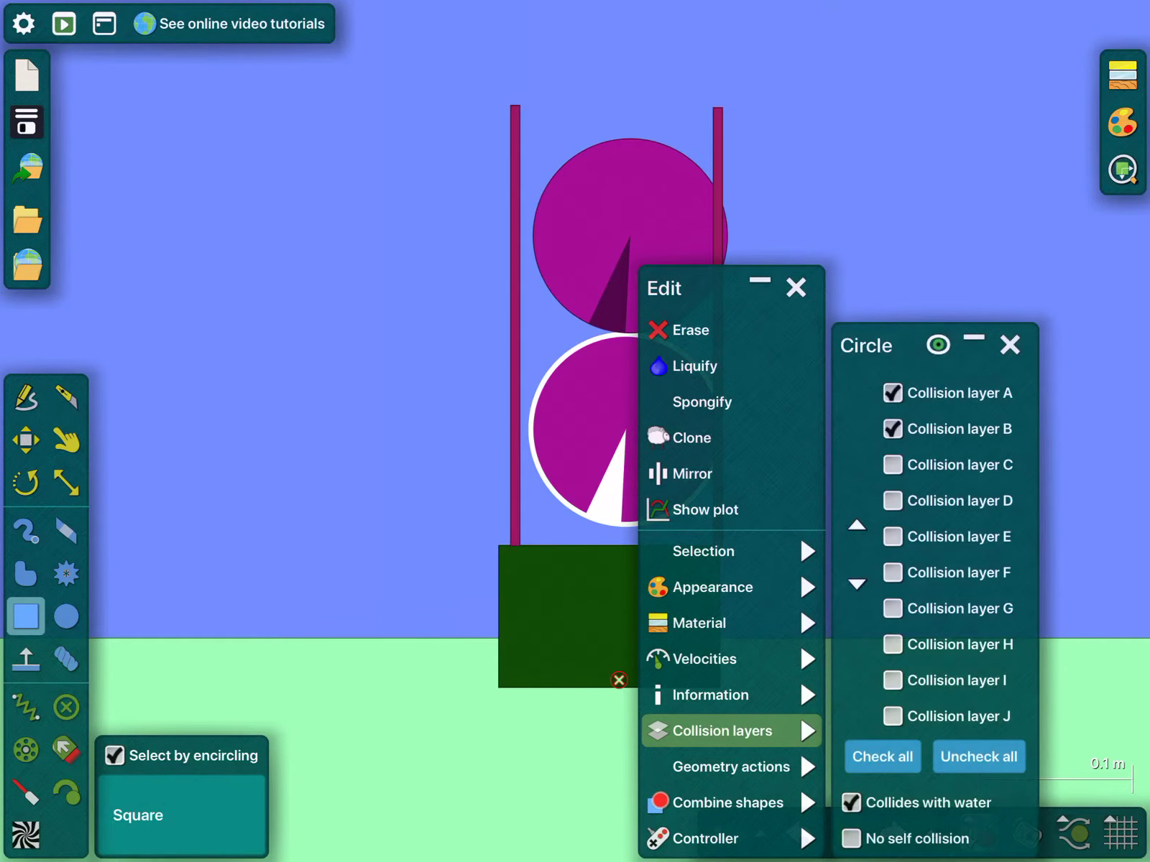
key("Escape")
key("space")
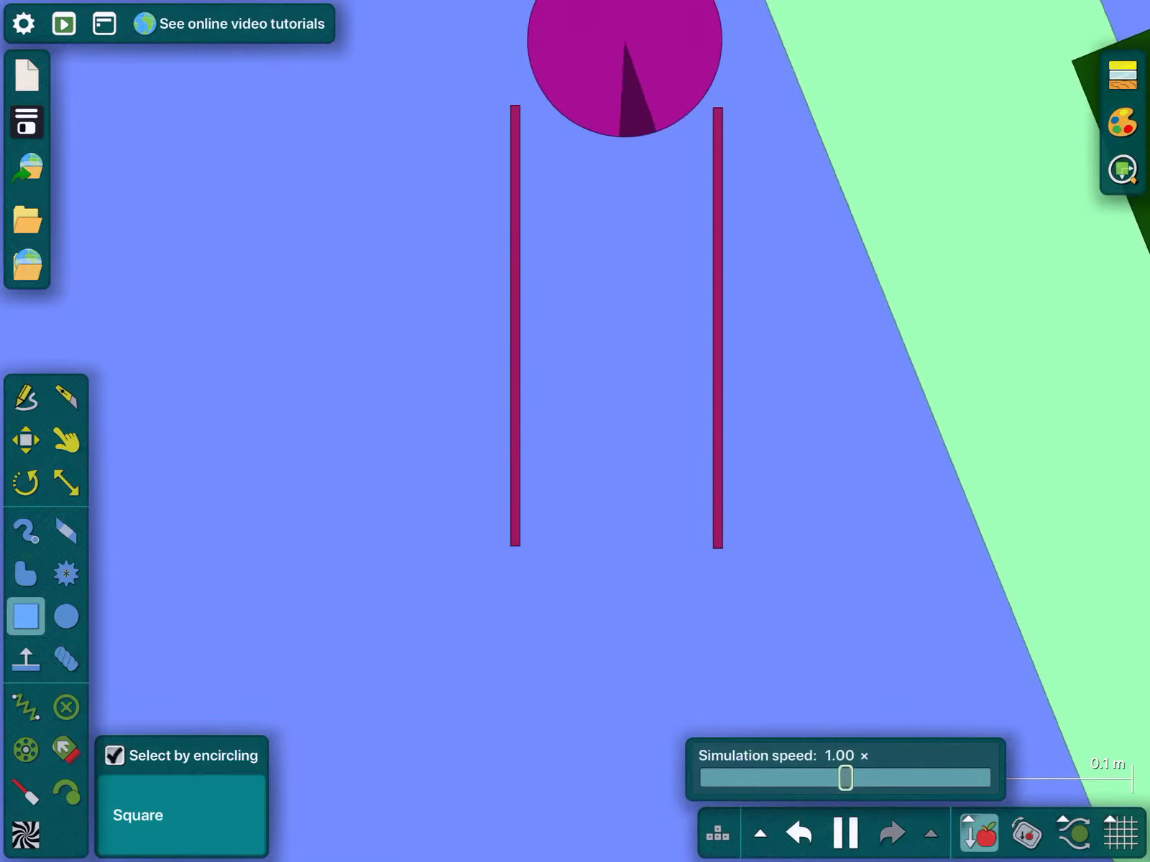
Put the rods on collision layer B so they hold the circles
key("ctrl+z")
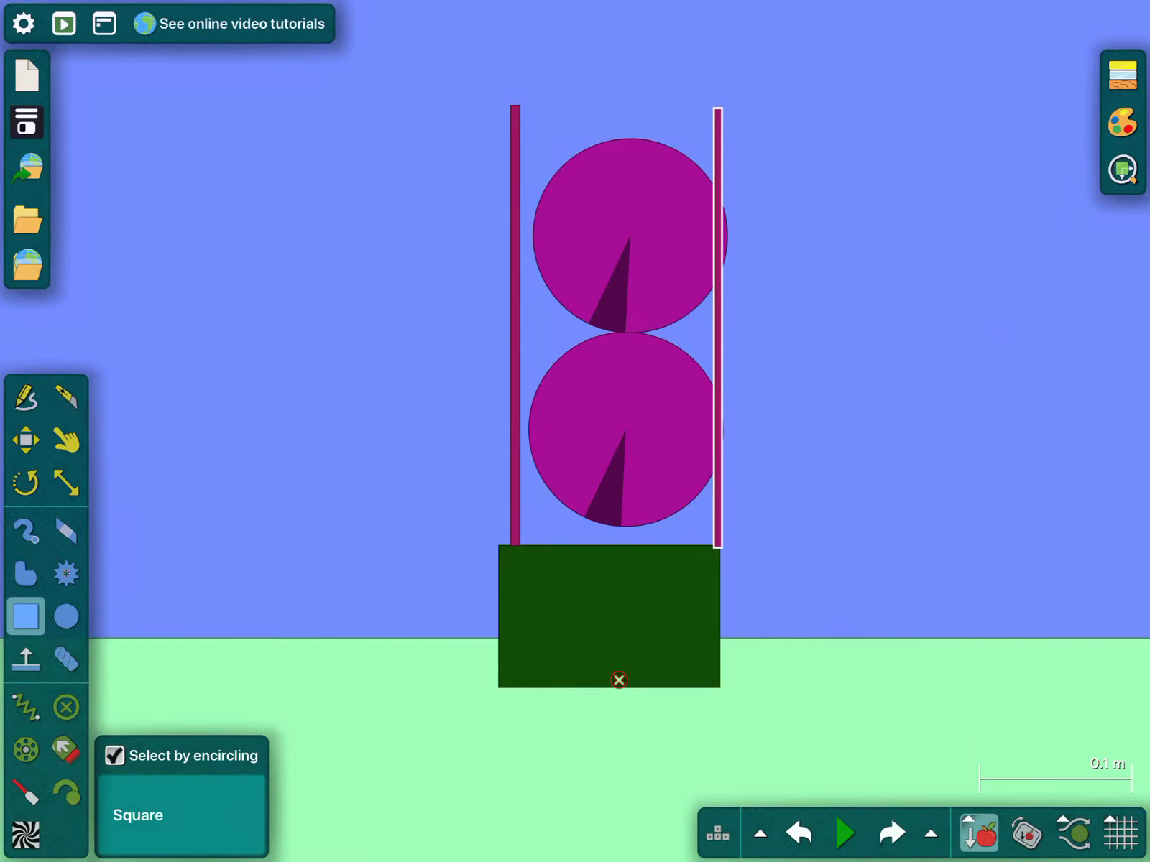
right_click(717, 270)
left_click(803, 730)
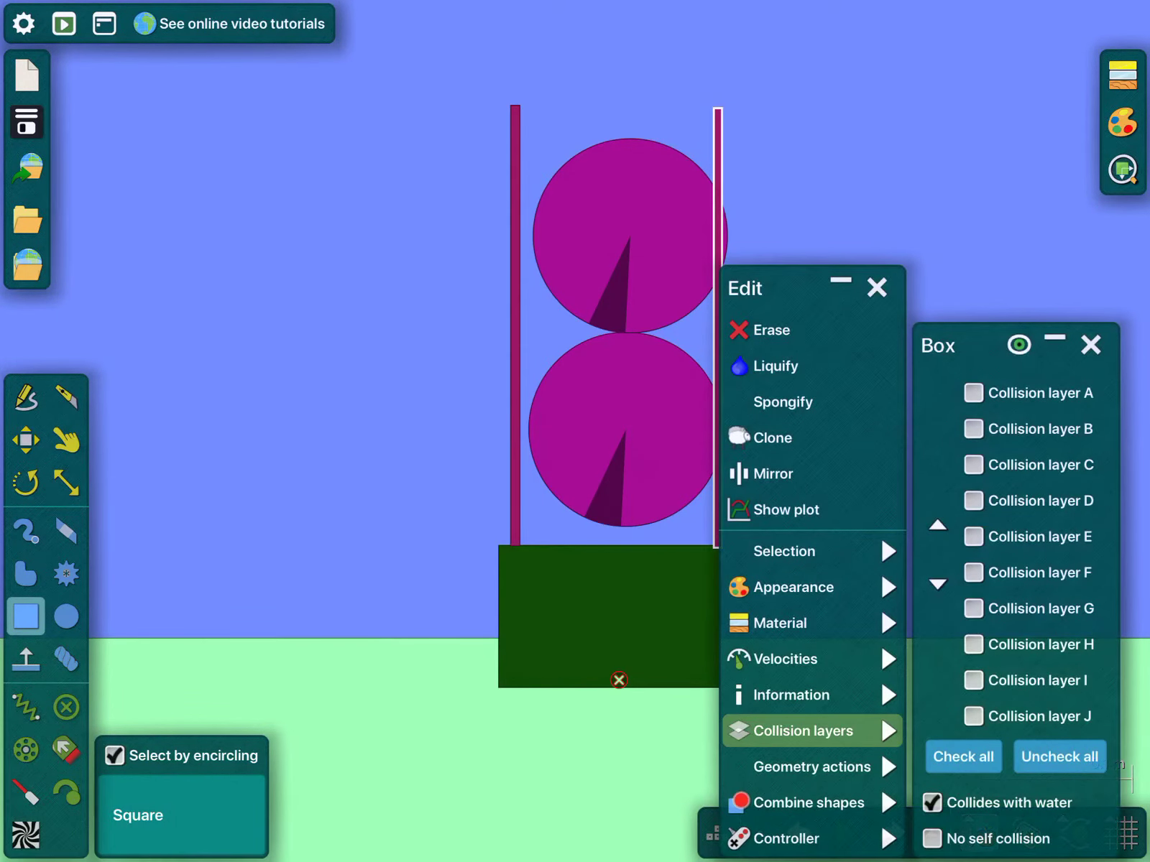
key("Escape")
right_click(515, 270)
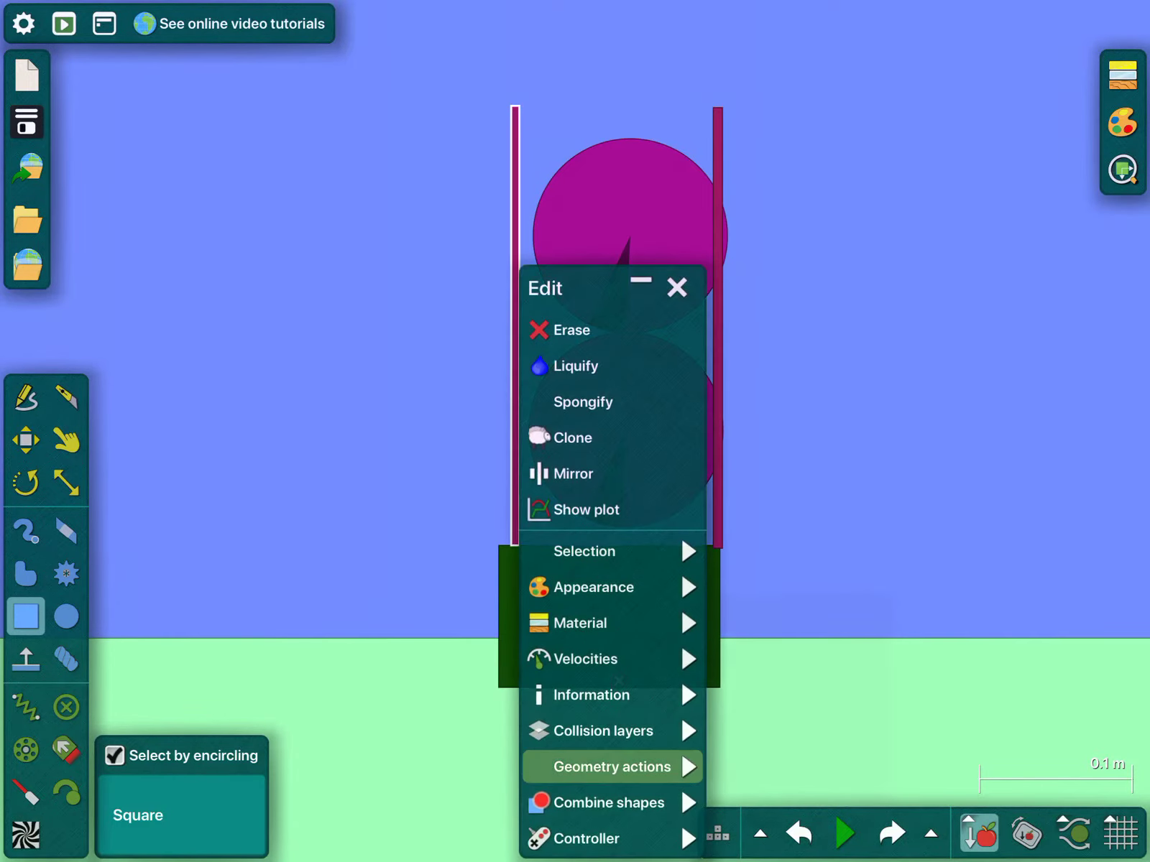
left_click(611, 731)
left_click(775, 429)
key("Escape")
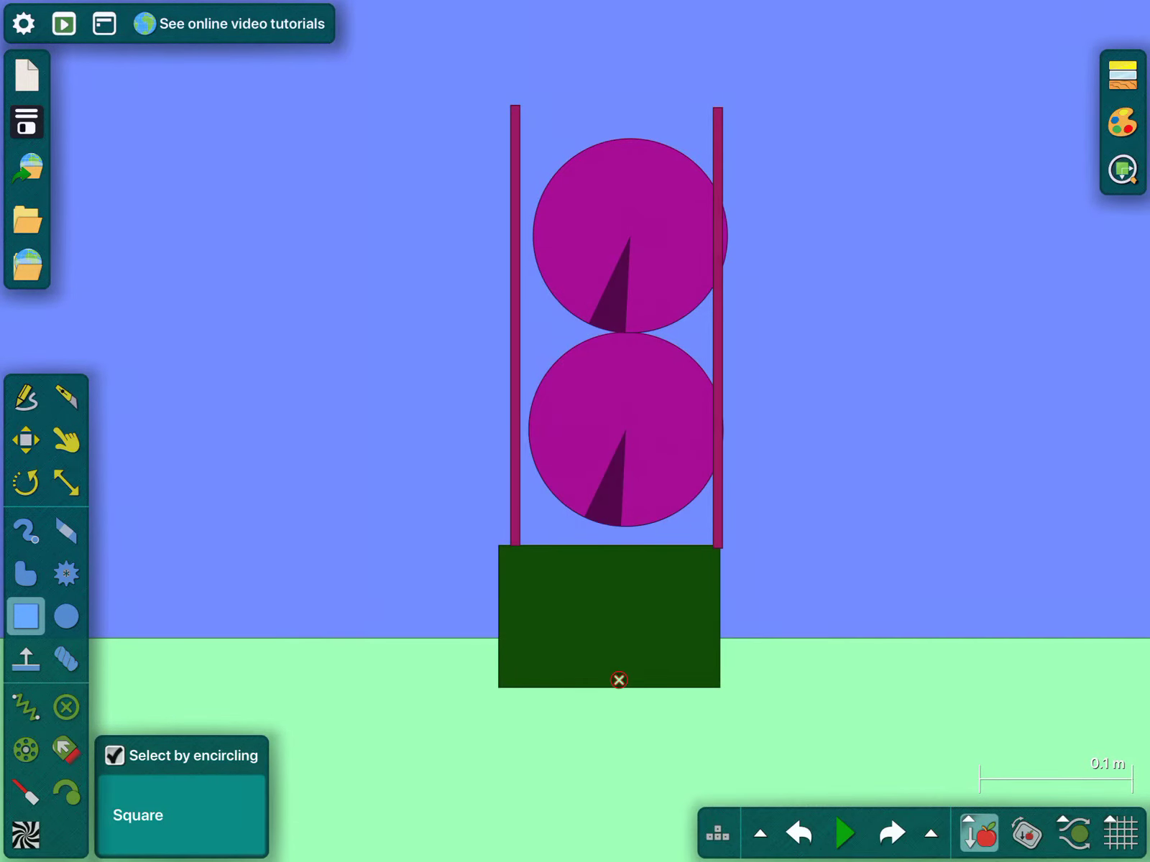
Test collisions, shift the right rod slightly outward, and retest before resetting
key("space")
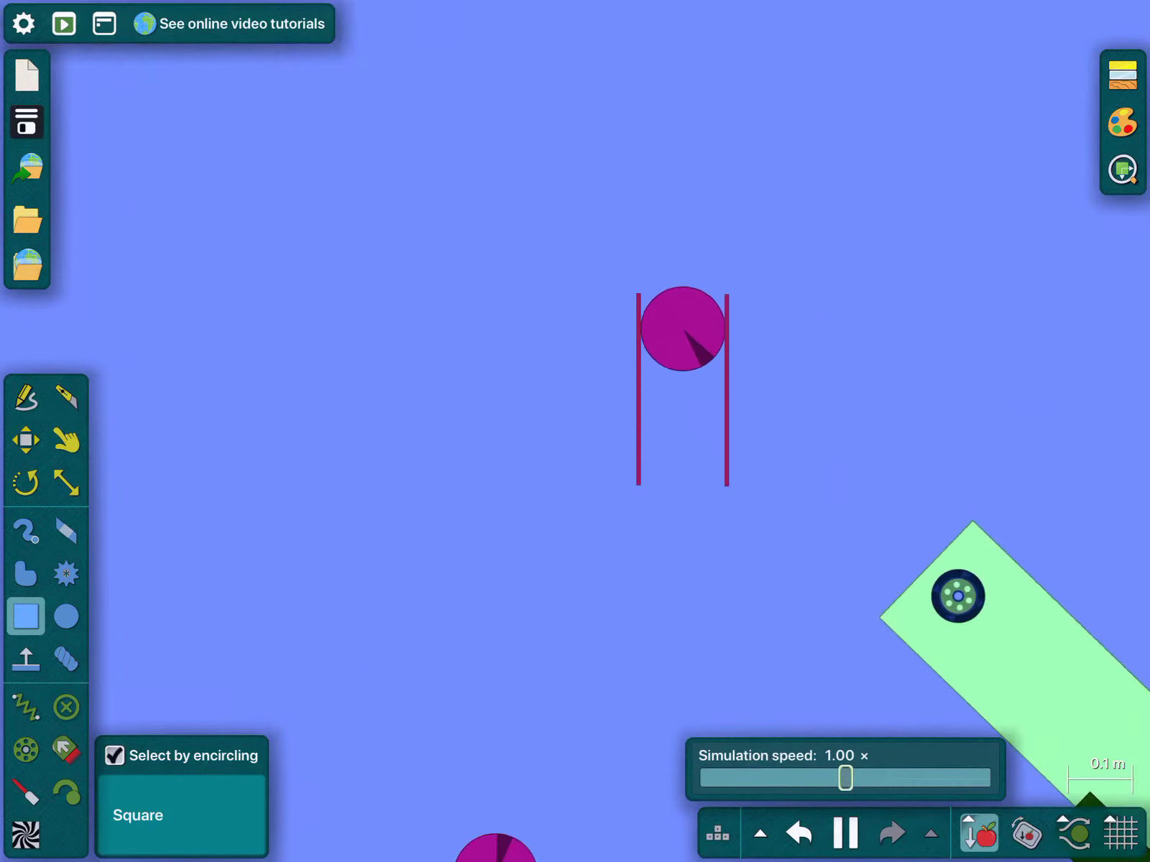
key("space")
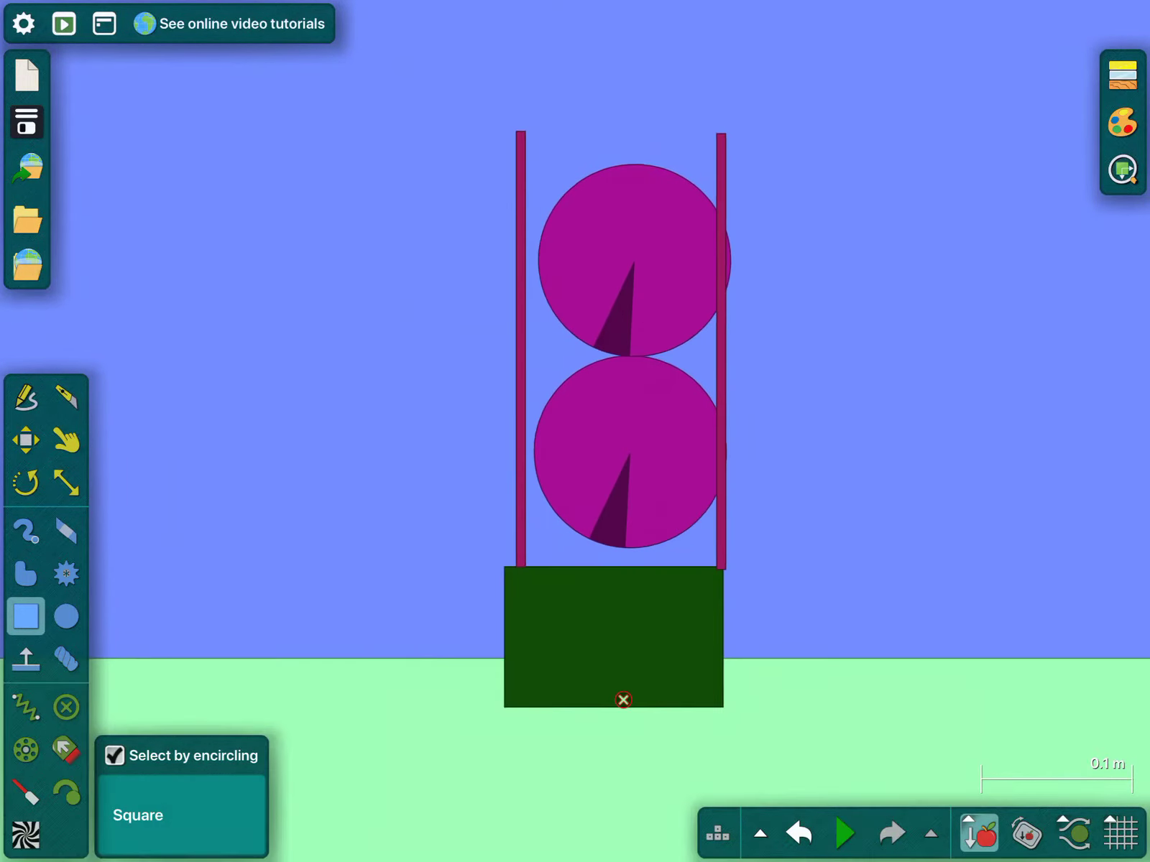
scroll(695, 447, "up", 5)
left_click_drag(732, 404, 760, 405)
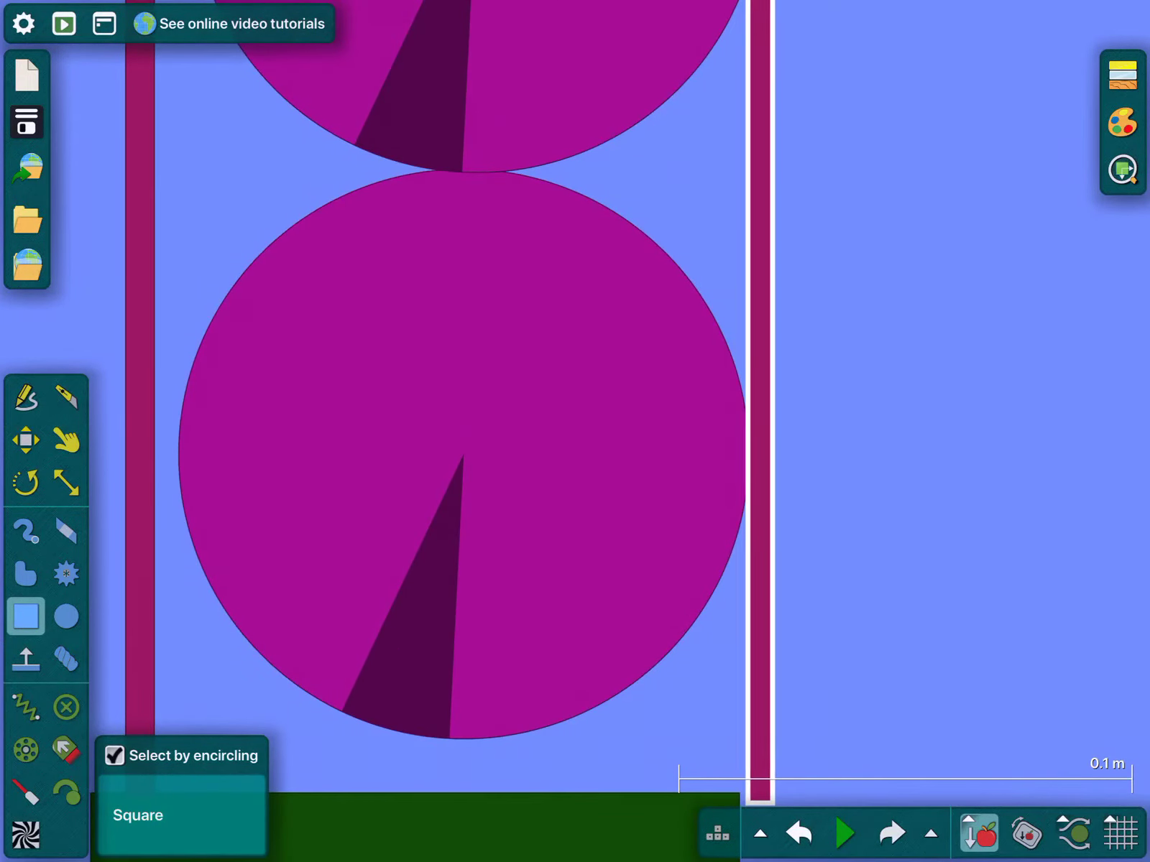
scroll(575, 431, "down", 5)
key("space")
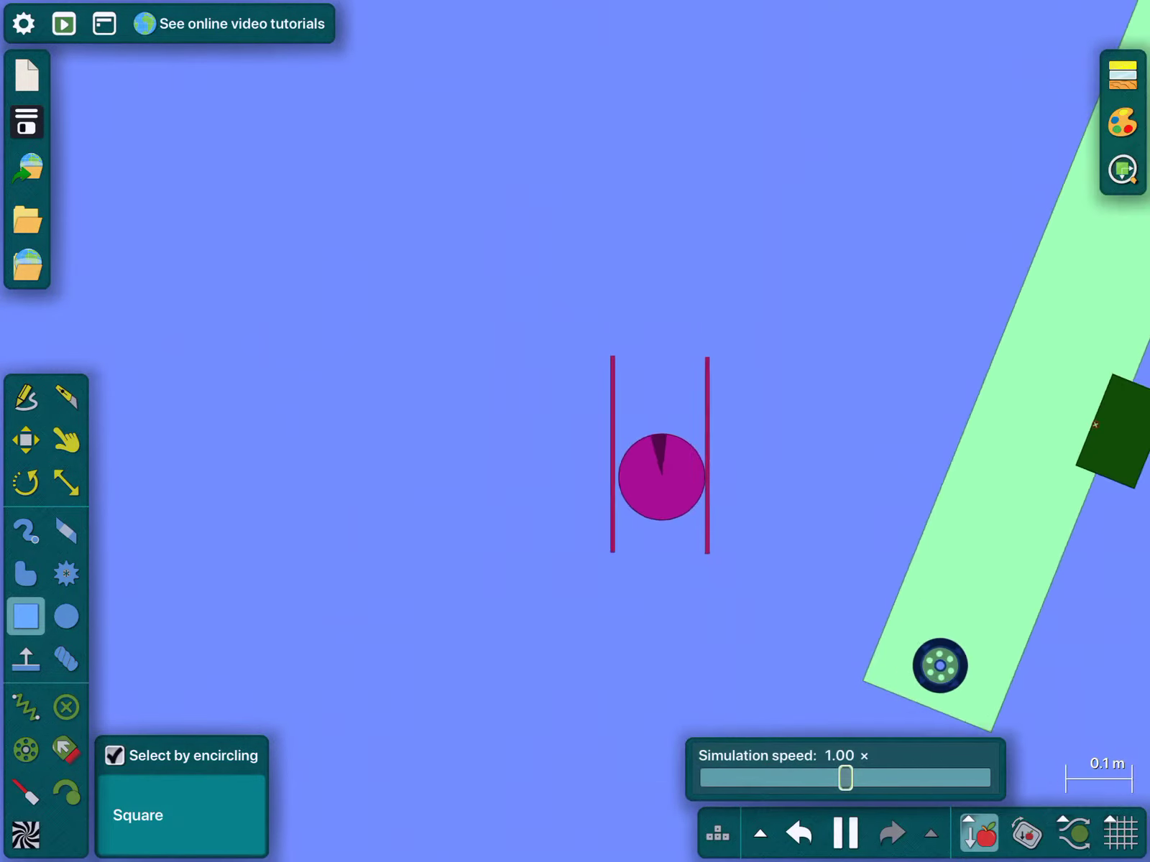
key("space")
key("ctrl+z")
scroll(1116, 777, "down", 5)
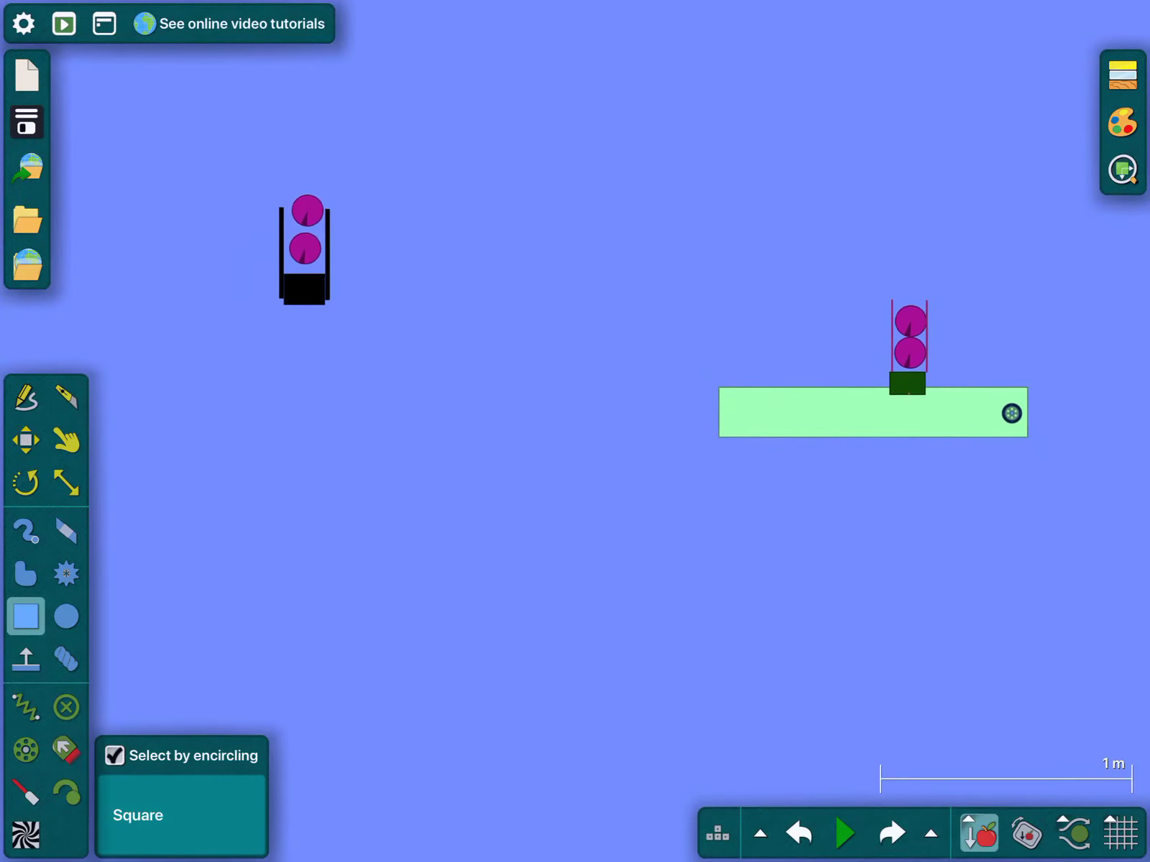
scroll(717, 273, "up", 5)
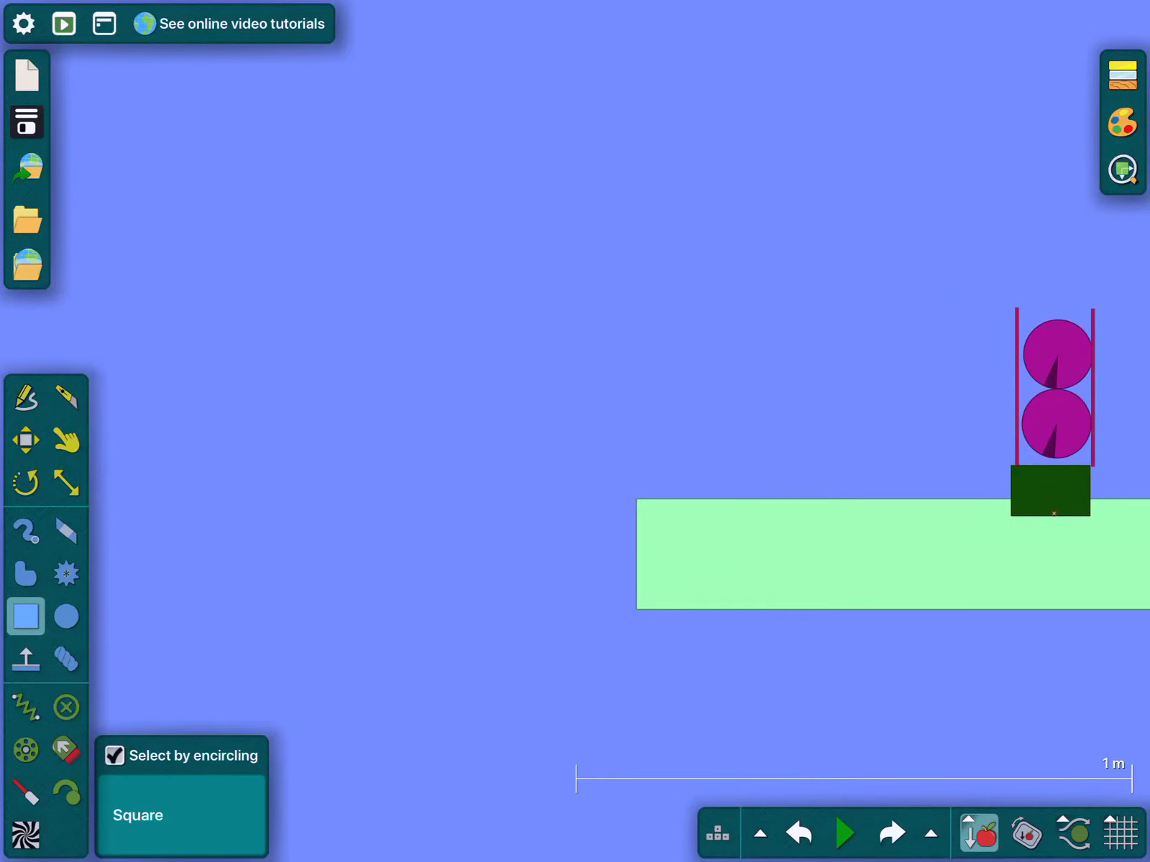
Draw a long spring from an air anchor to the platform's left end and test it
key("s")
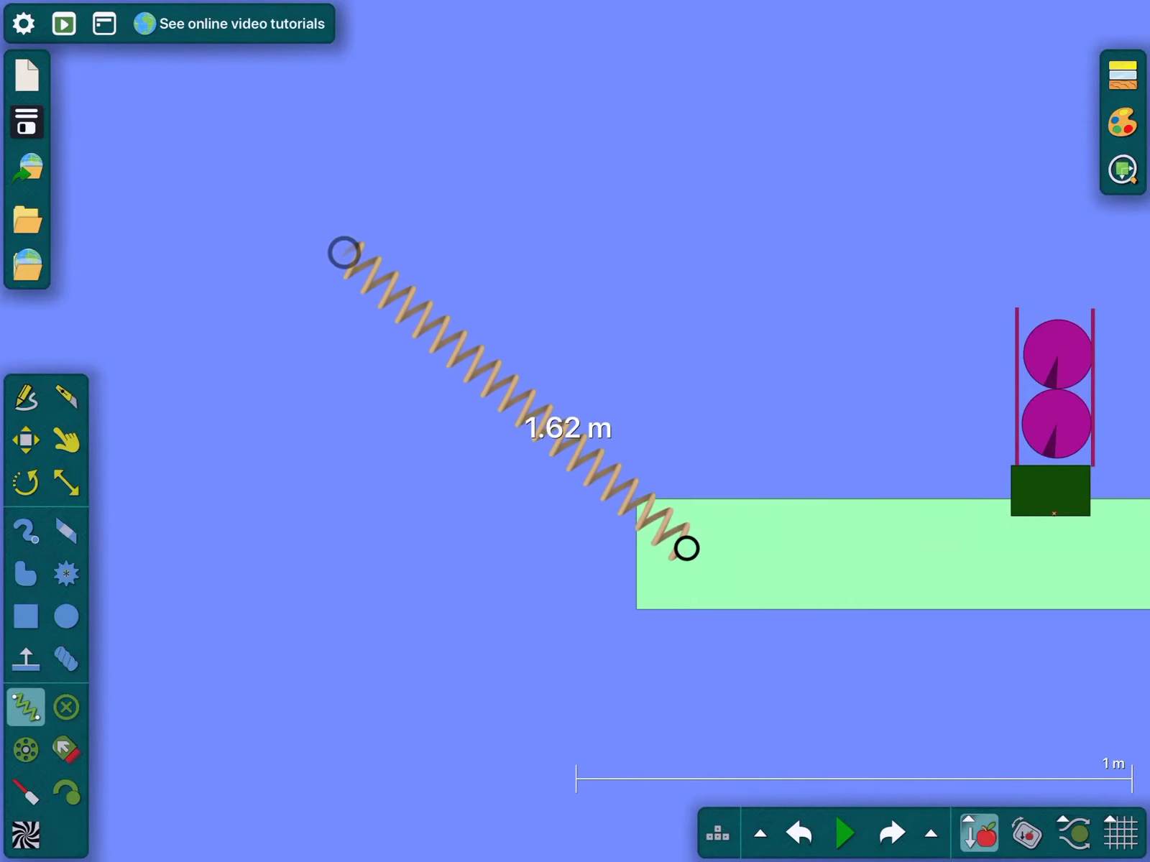
key("space")
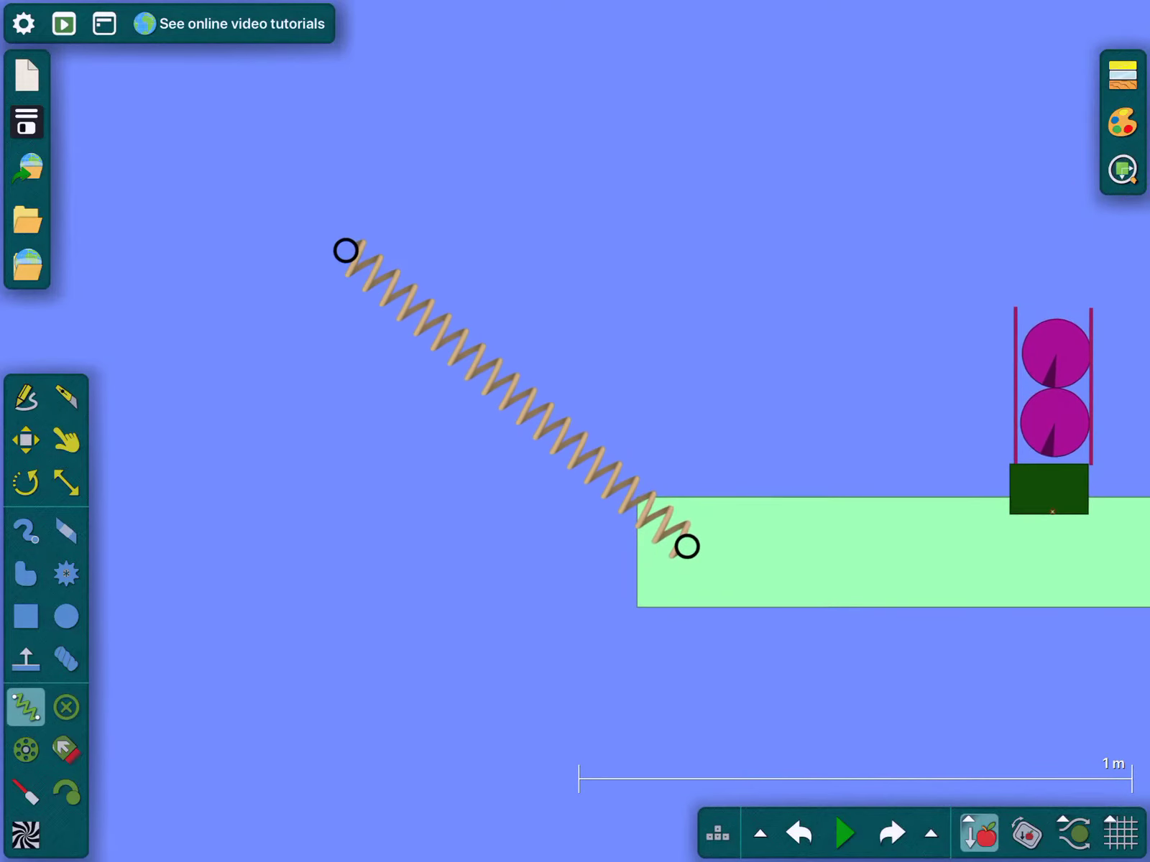
key("b")
scroll(225, 230, "down", 2)
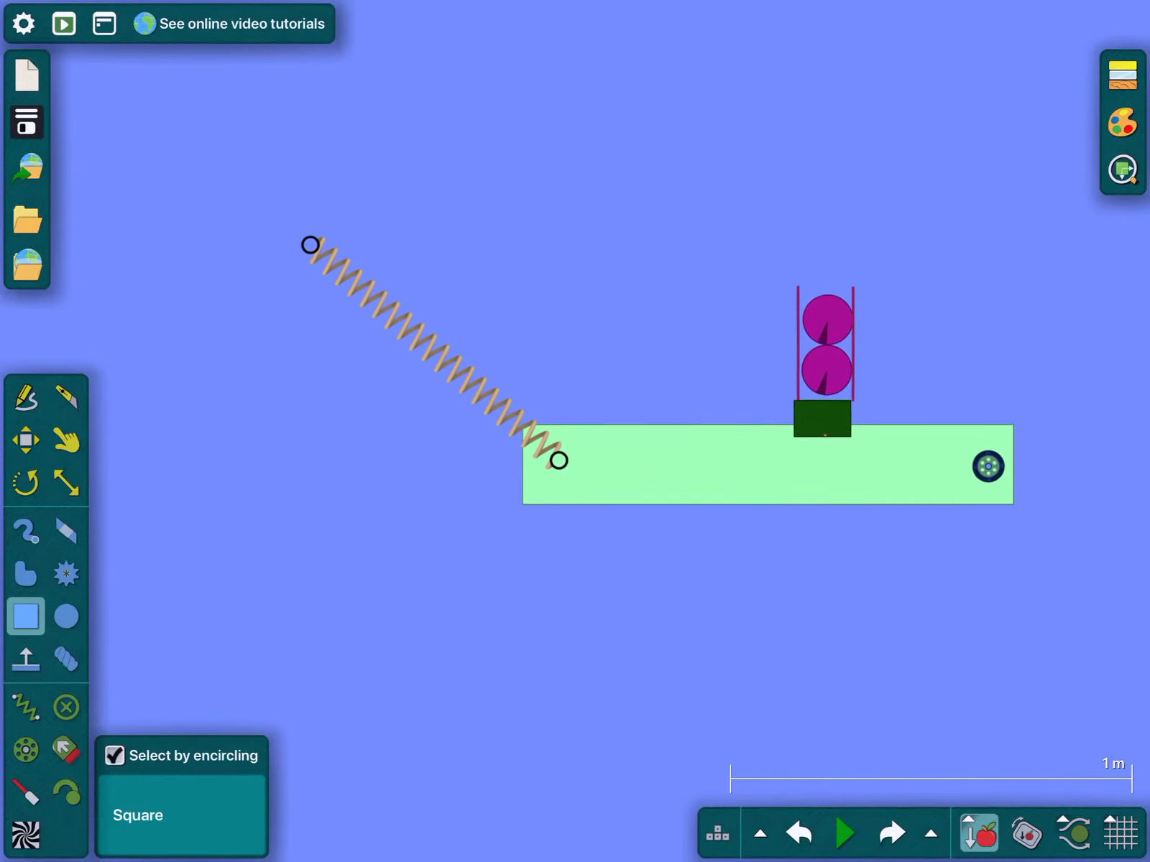
Make the wheel axle fully invisible by setting its alpha to 0% in Appearance
left_click(1121, 123)
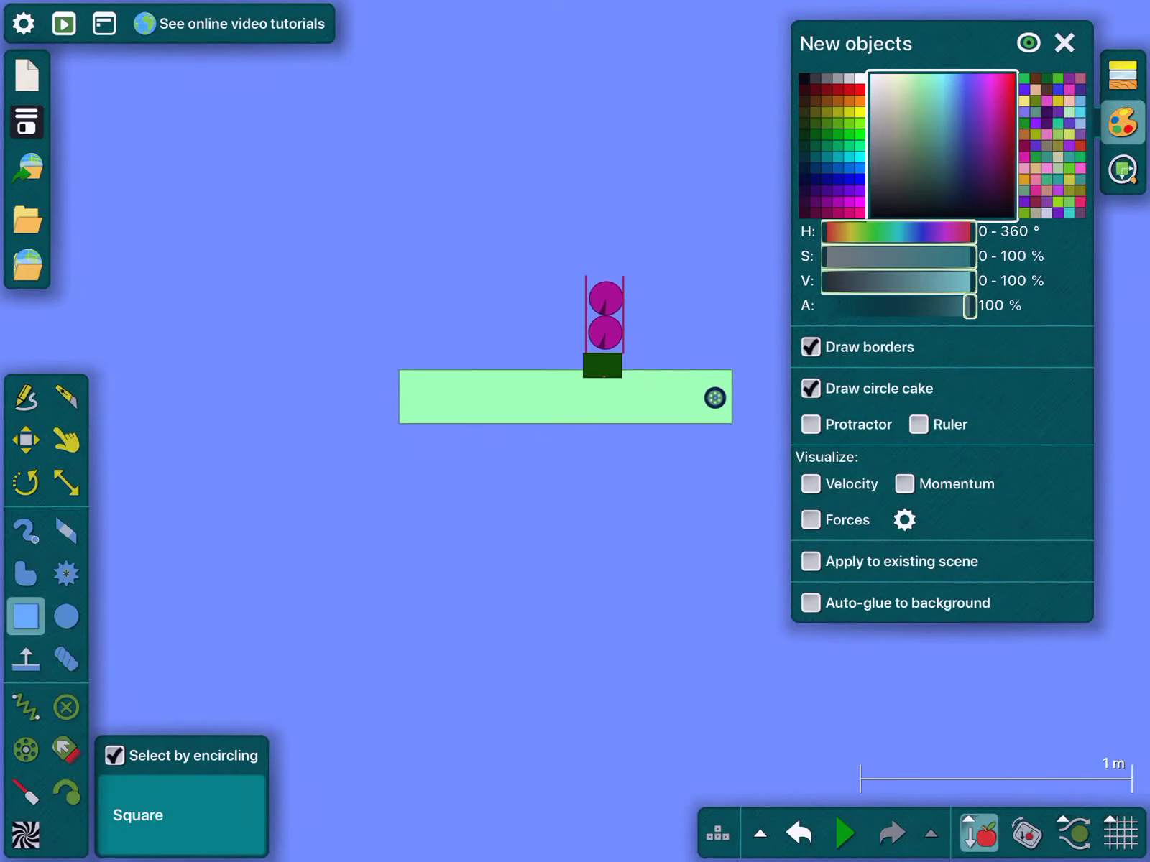
left_click(714, 398)
left_click_drag(819, 77, 540, 208)
left_click_drag(689, 468, 554, 468)
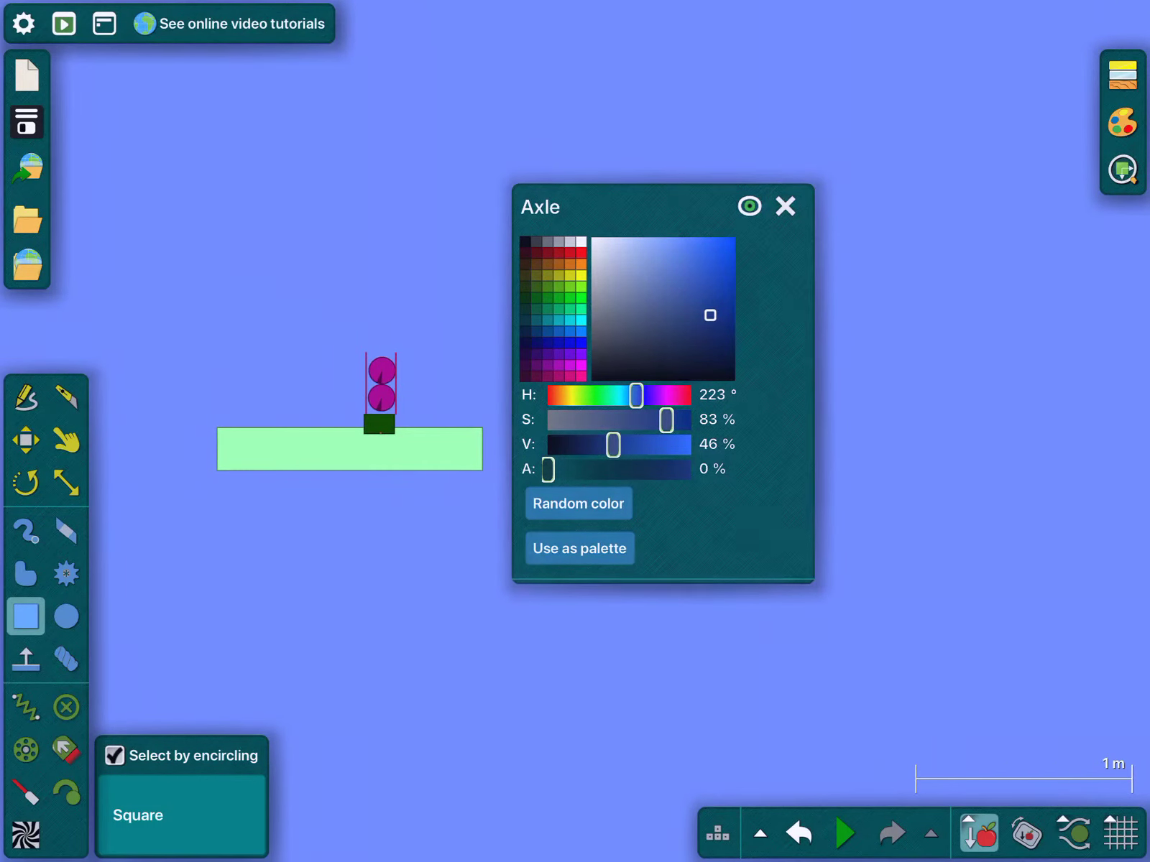
Colour the platform dark grey and the holder box black, then deselect
left_click(349, 449)
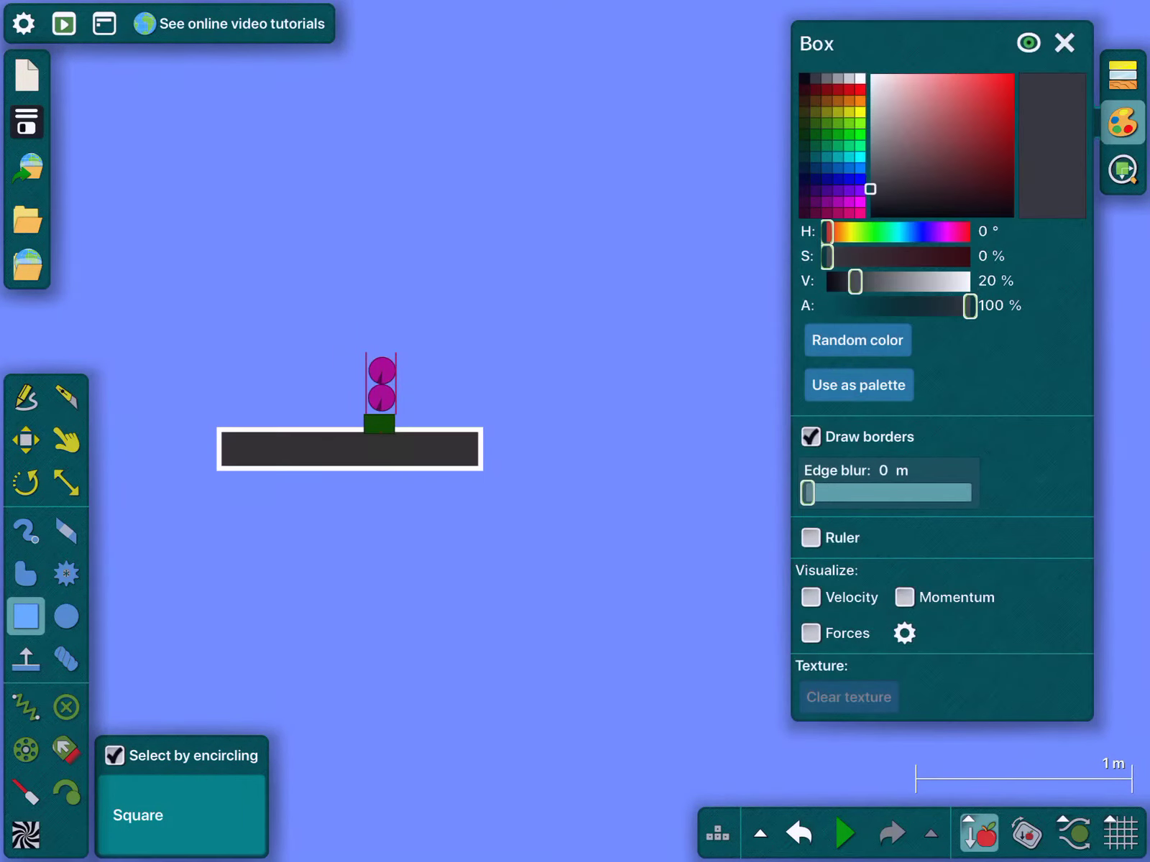
left_click(349, 449)
scroll(475, 359, "up", 10)
left_click(476, 453)
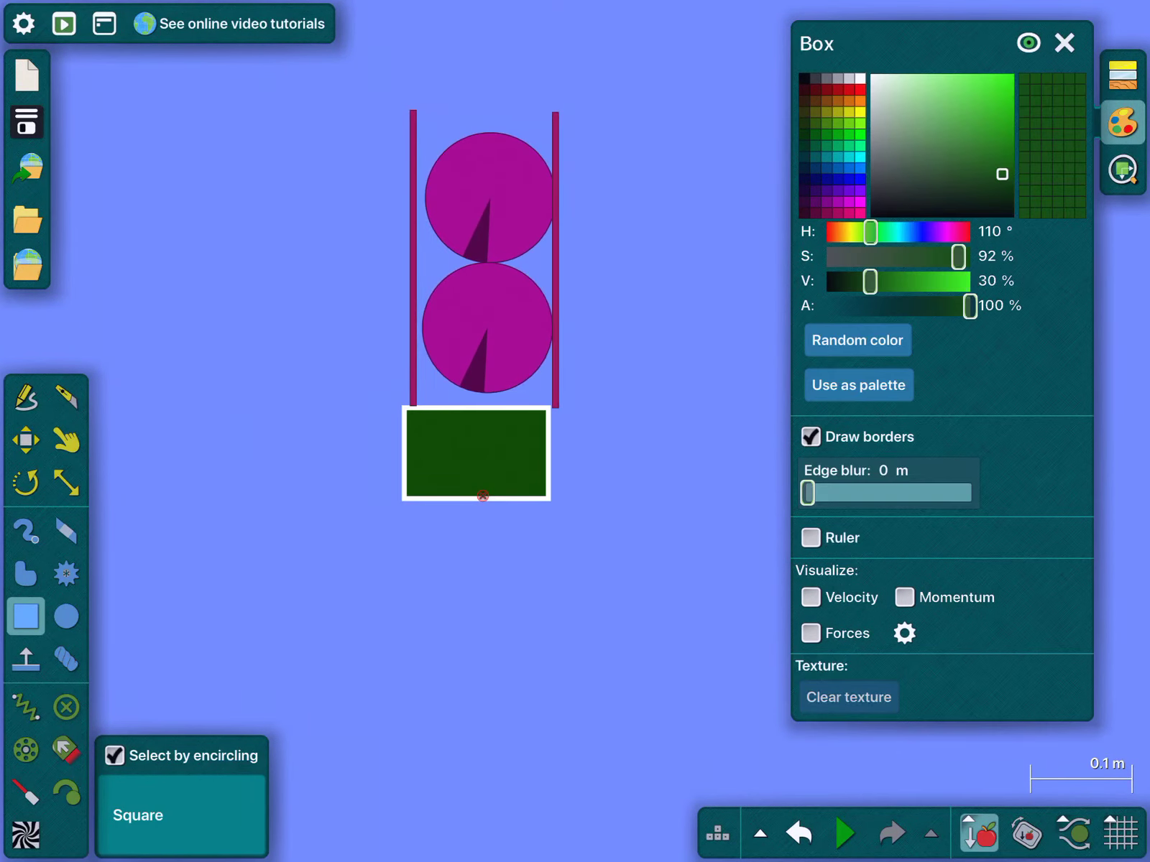
left_click(804, 79)
scroll(501, 503, "up", 5)
left_click(440, 478)
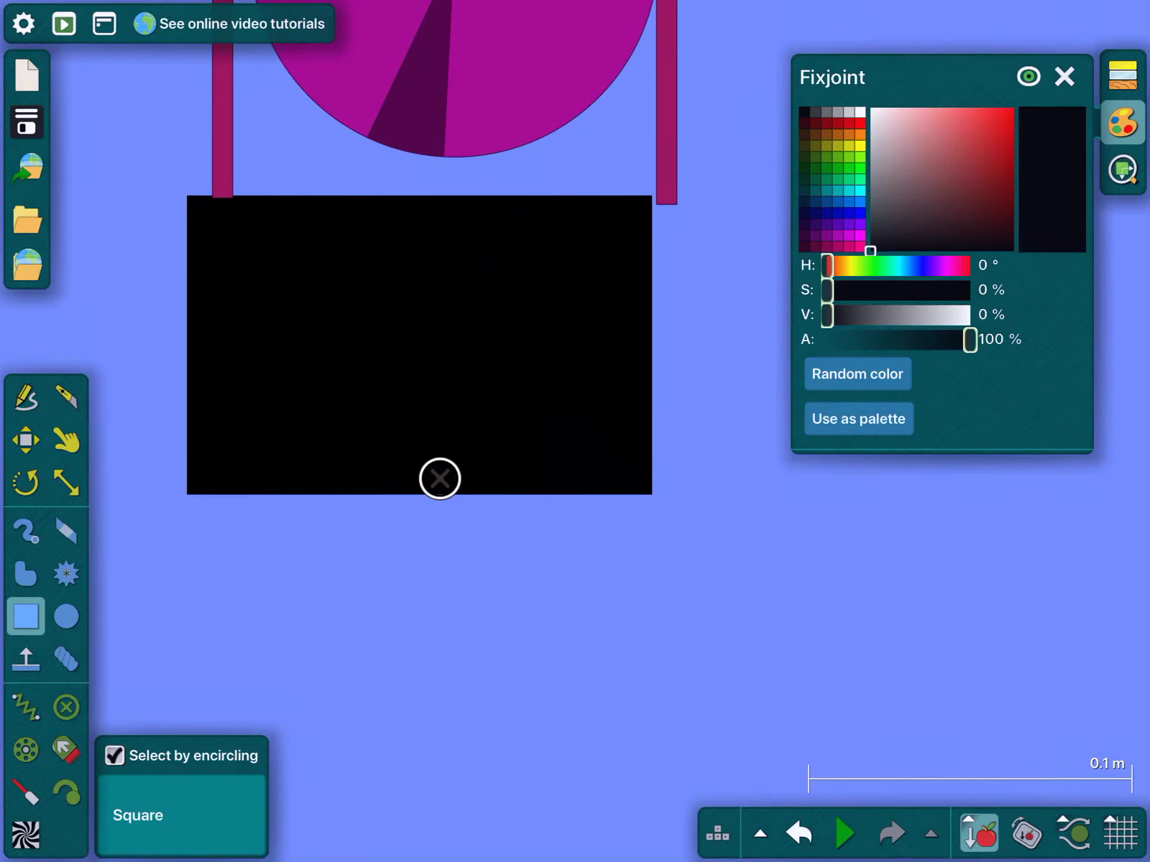
key("Escape")
scroll(593, 795, "down", 5)
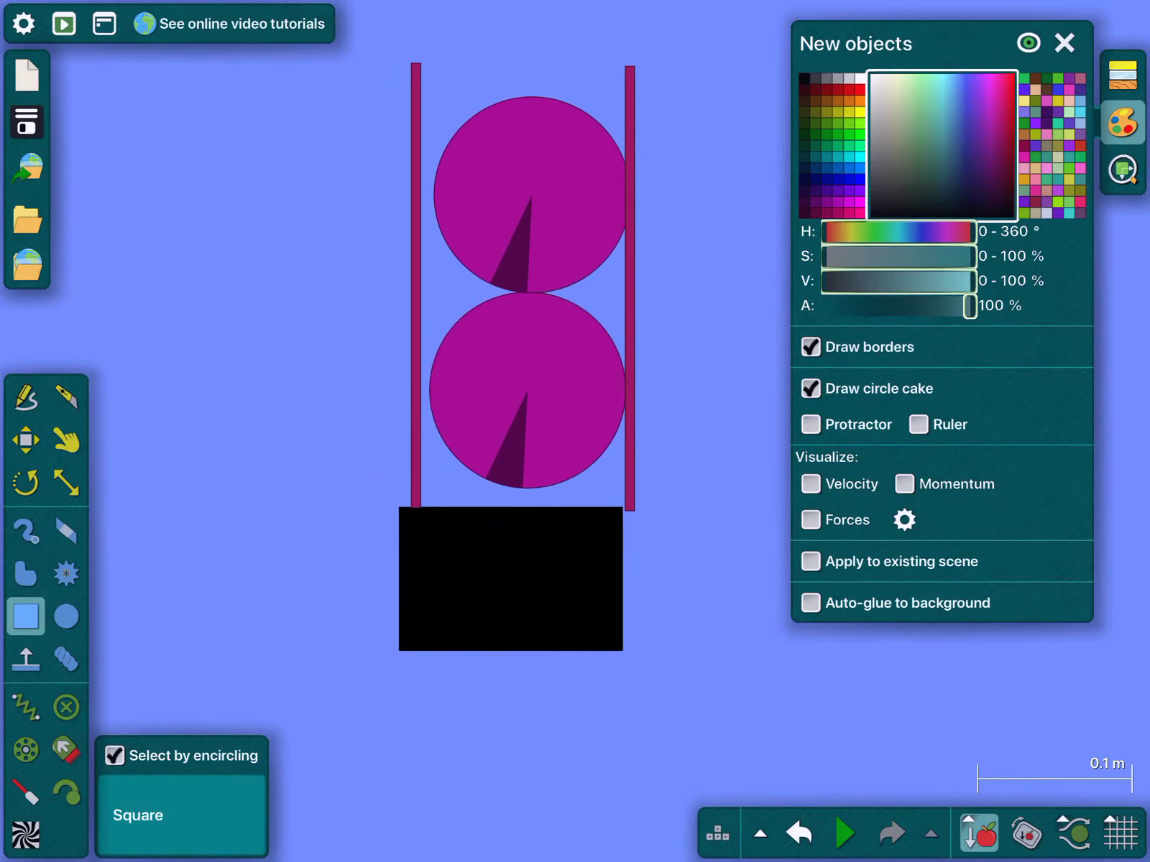
Turn the right and left pink tube walls black
left_click_drag(599, 58, 693, 544)
left_click(804, 79)
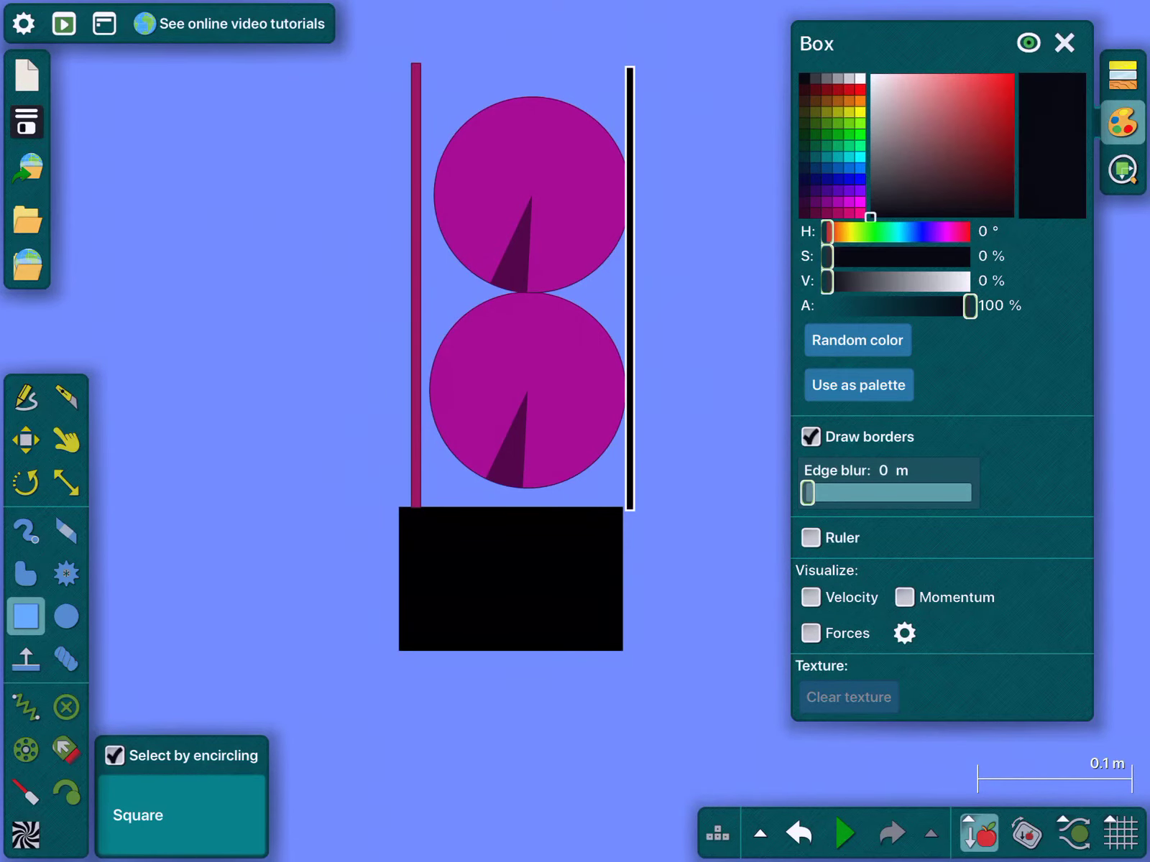
key("Escape")
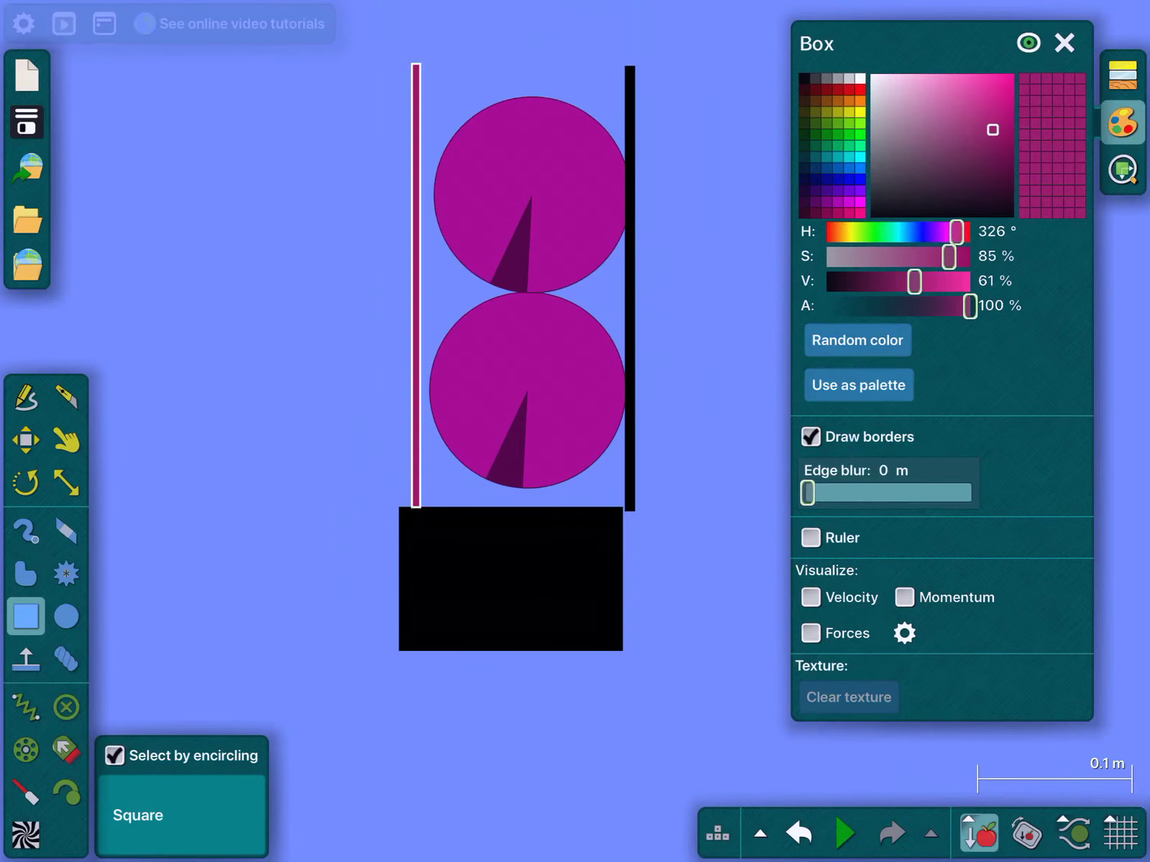
left_click_drag(388, 38, 544, 490)
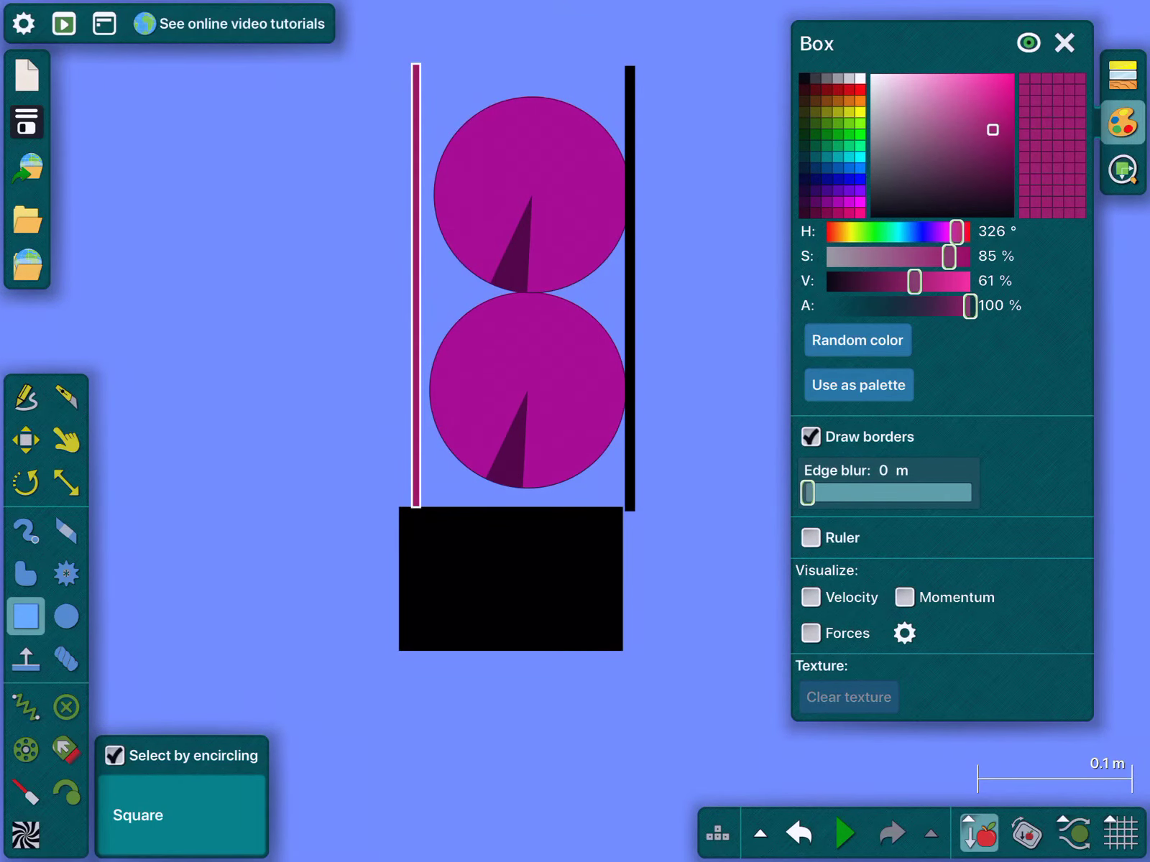
left_click(804, 78)
Colour the top marble blue and the bottom marble red, removing borders and pie markings
key("Escape")
left_click(530, 193)
left_click(859, 168)
key("Escape")
left_click(527, 391)
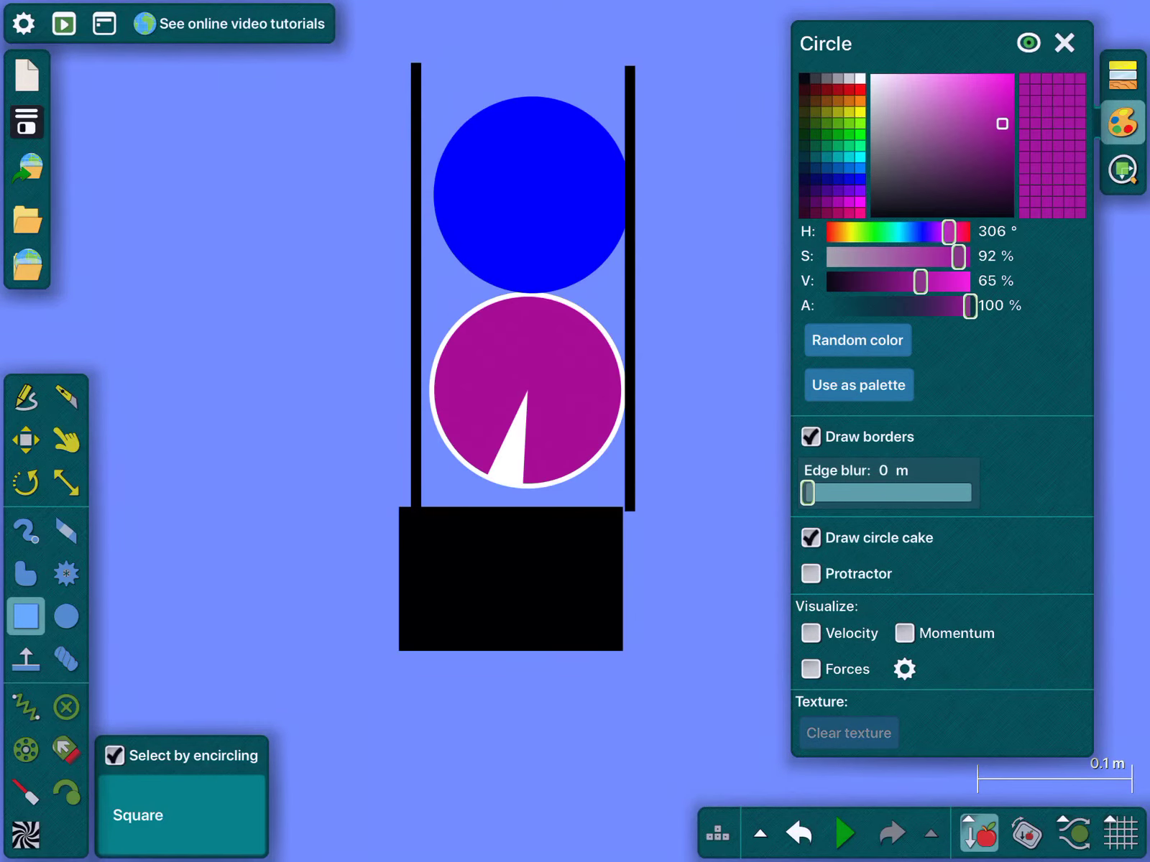
left_click(860, 89)
left_click(810, 437)
left_click(810, 538)
key("Escape")
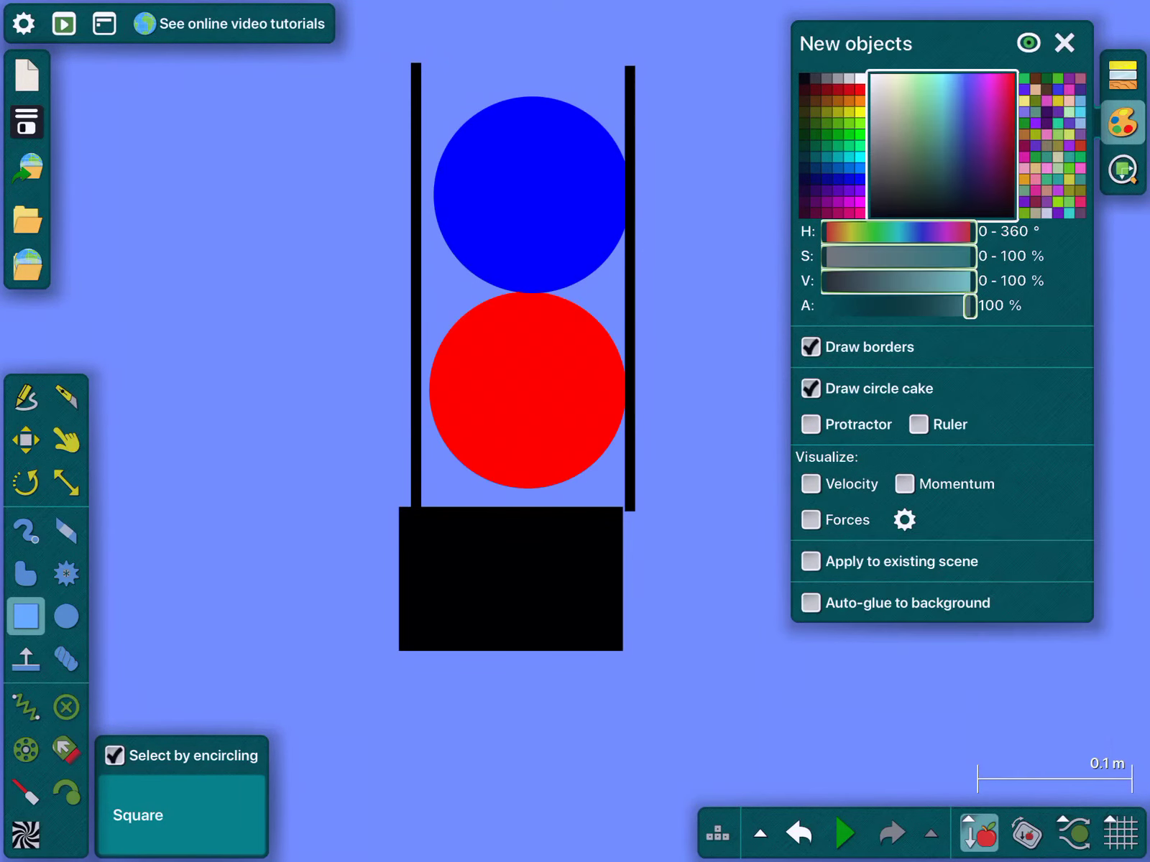
Swap the marble colours so the top is red and the bottom blue
left_click_drag(437, 56, 625, 501)
left_click(529, 193)
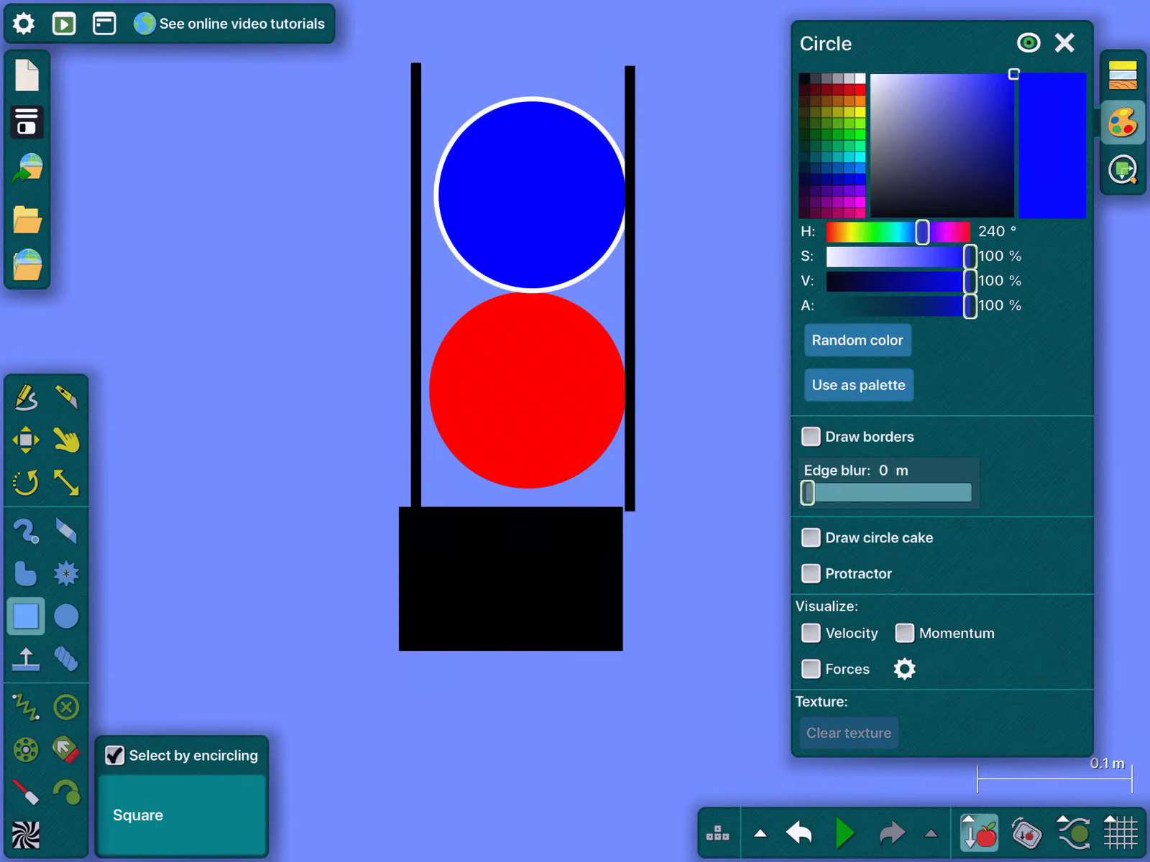
left_click(860, 89)
left_click(527, 390)
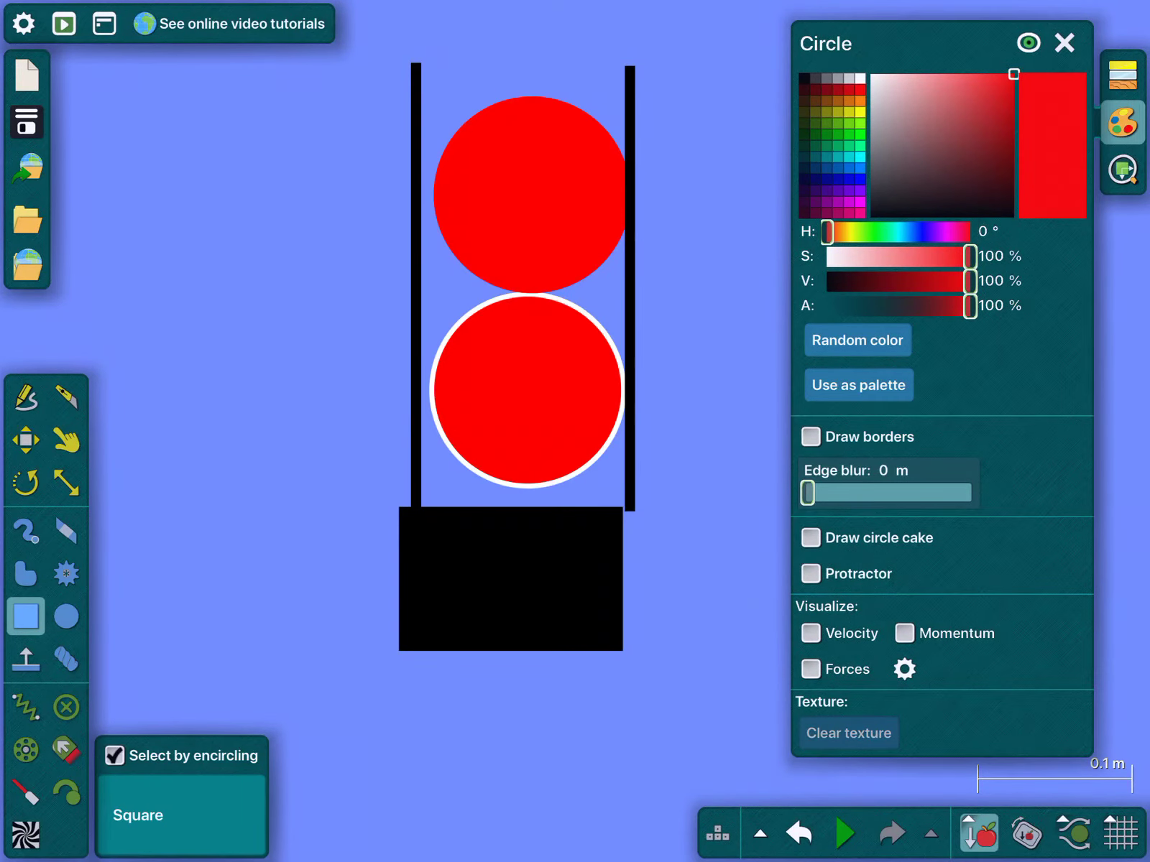
left_click(860, 179)
key("Escape")
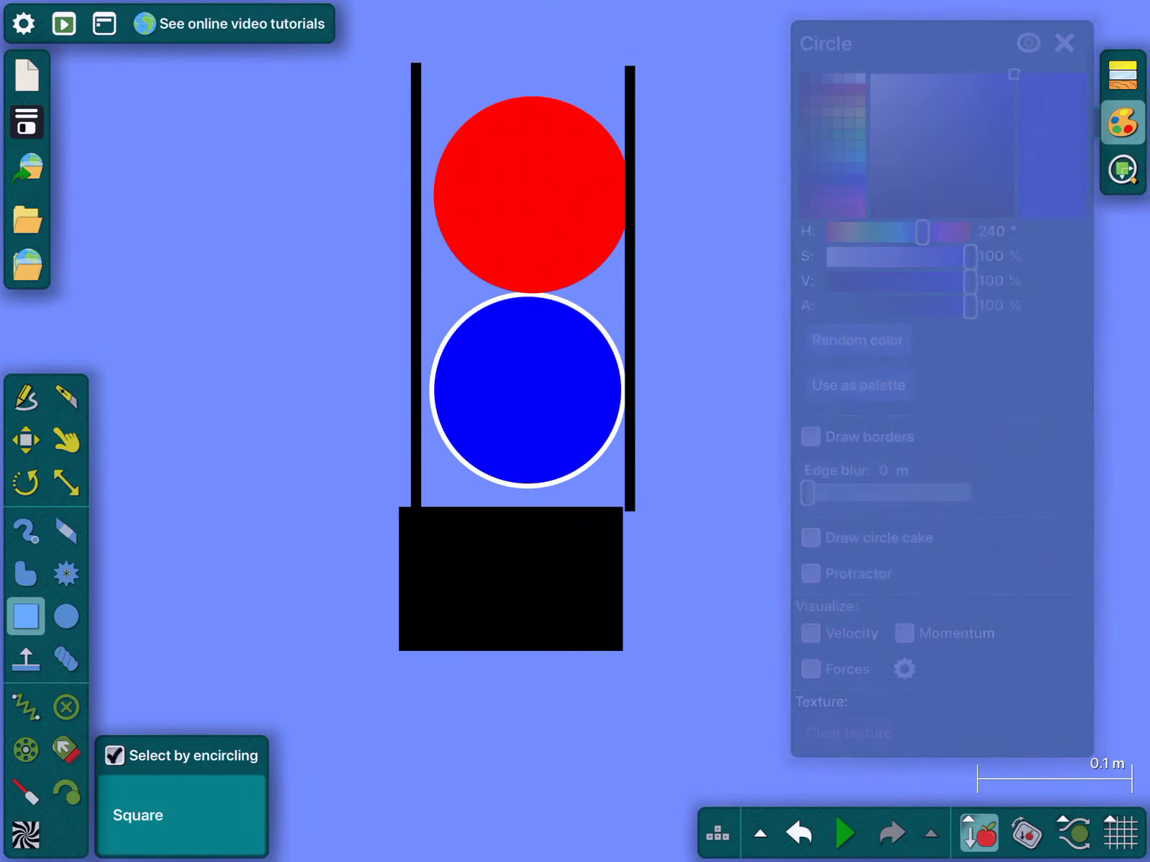
scroll(576, 360, "down", 5)
Test-run the launcher, then undo back to the starting scene
left_click_drag(415, 142, 827, 530)
left_click_drag(356, 365, 775, 429)
scroll(777, 401, "down", 3)
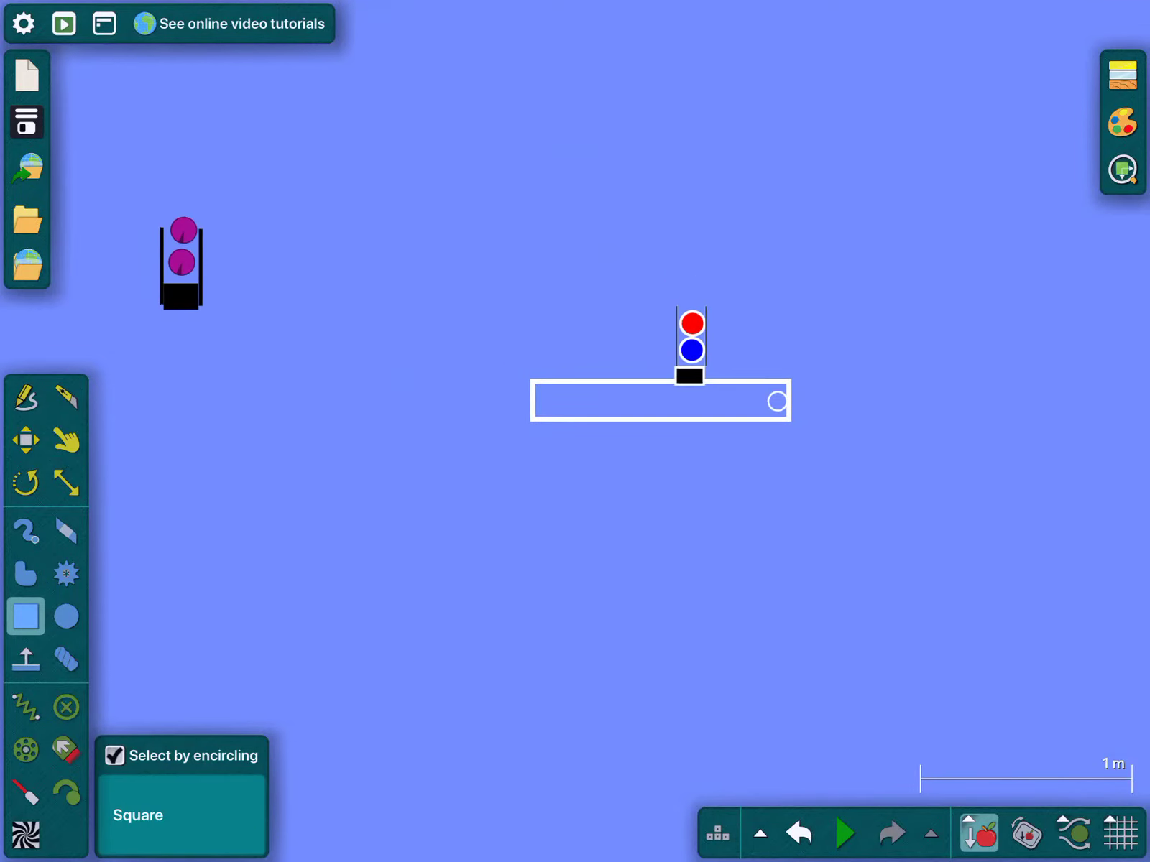
left_click_drag(323, 108, 549, 396)
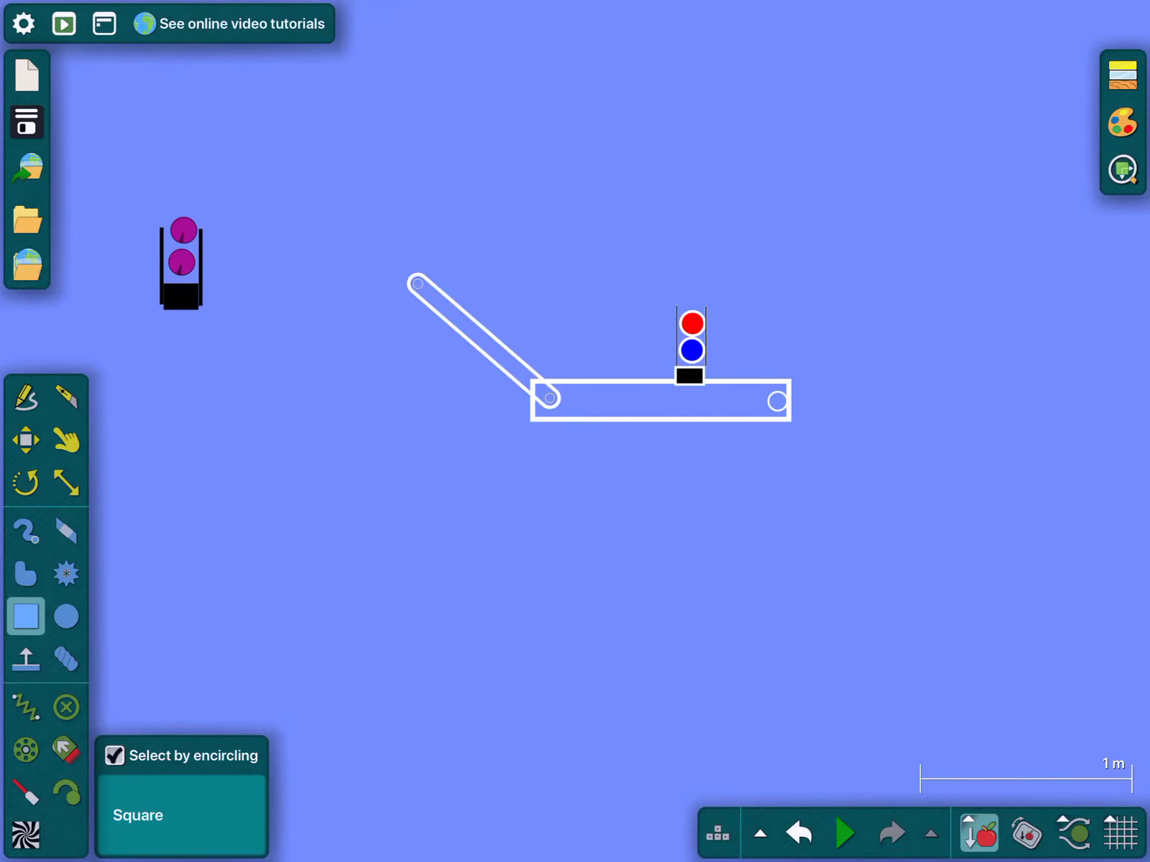
key("space")
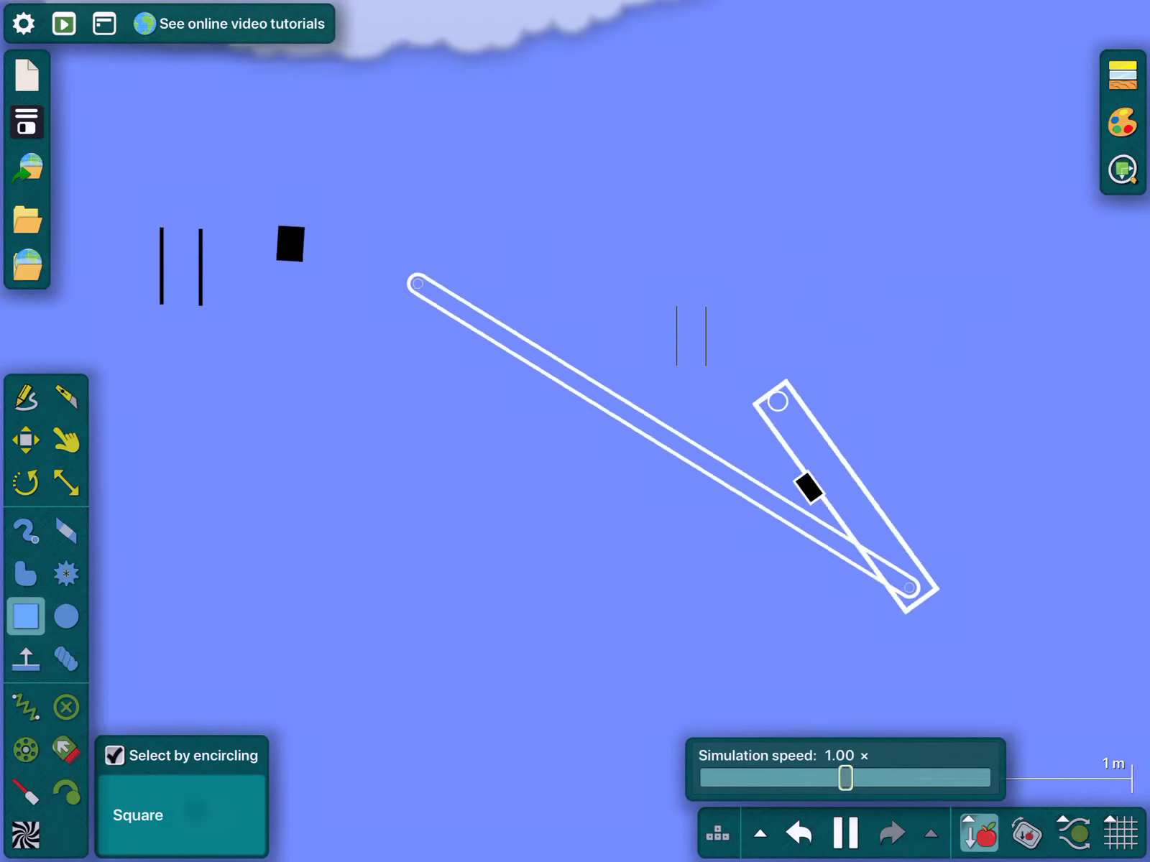
key("ctrl+z")
scroll(539, 512, "up", 5)
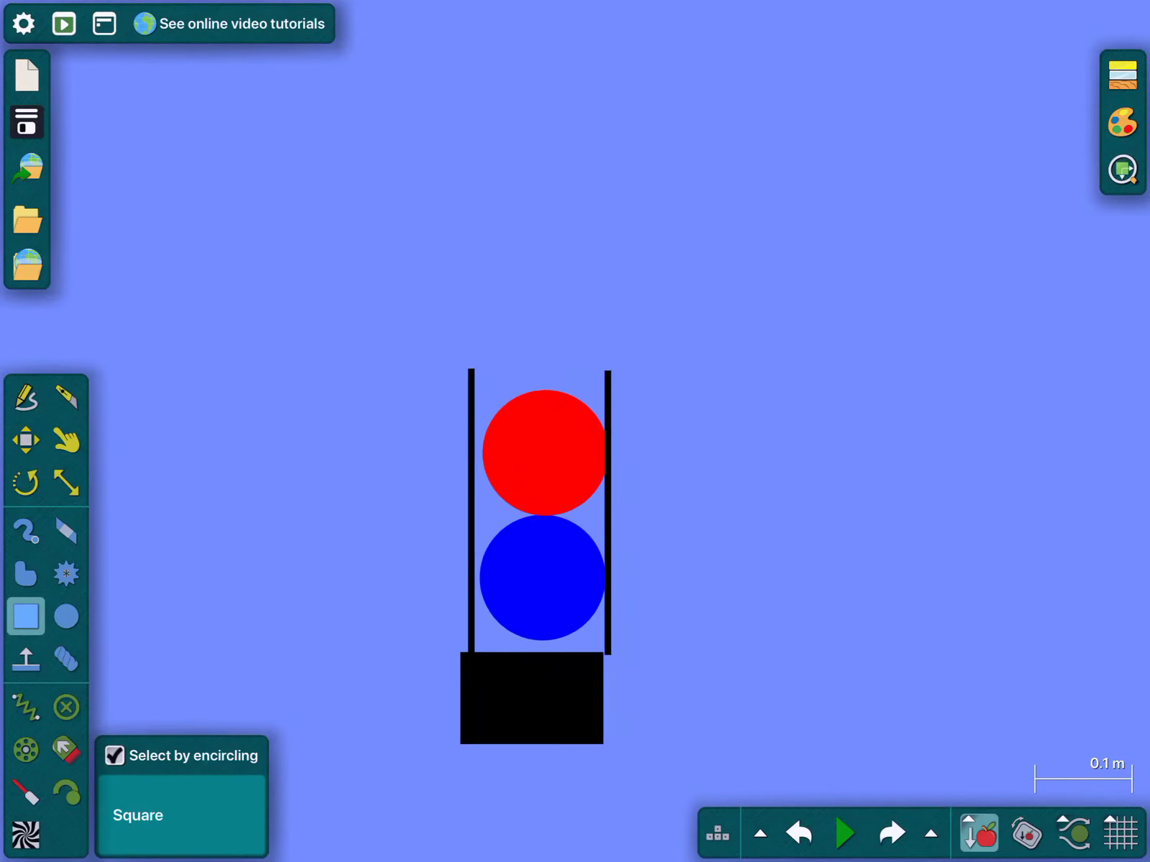
scroll(606, 352, "up", 5)
Scale the right and left black walls upward so the tube is much taller
left_click(616, 628)
key("s")
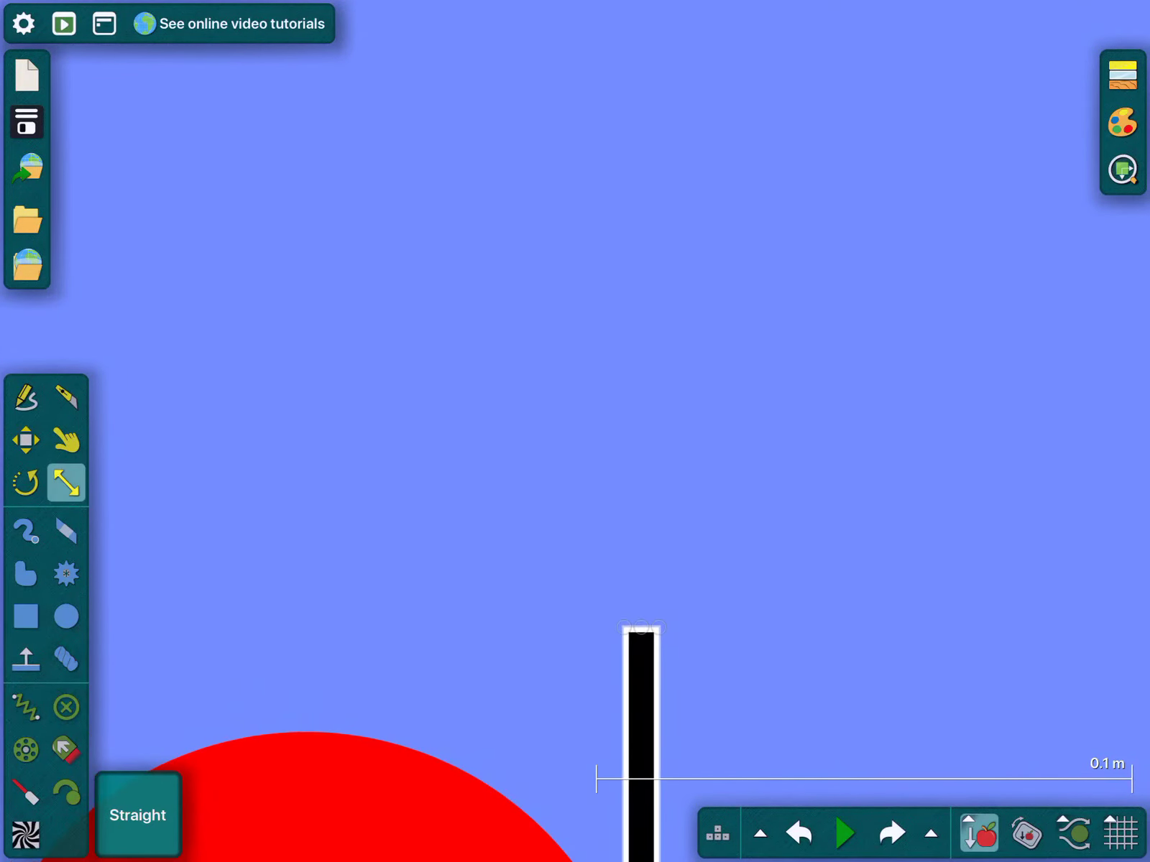
left_click_drag(641, 631, 655, 720)
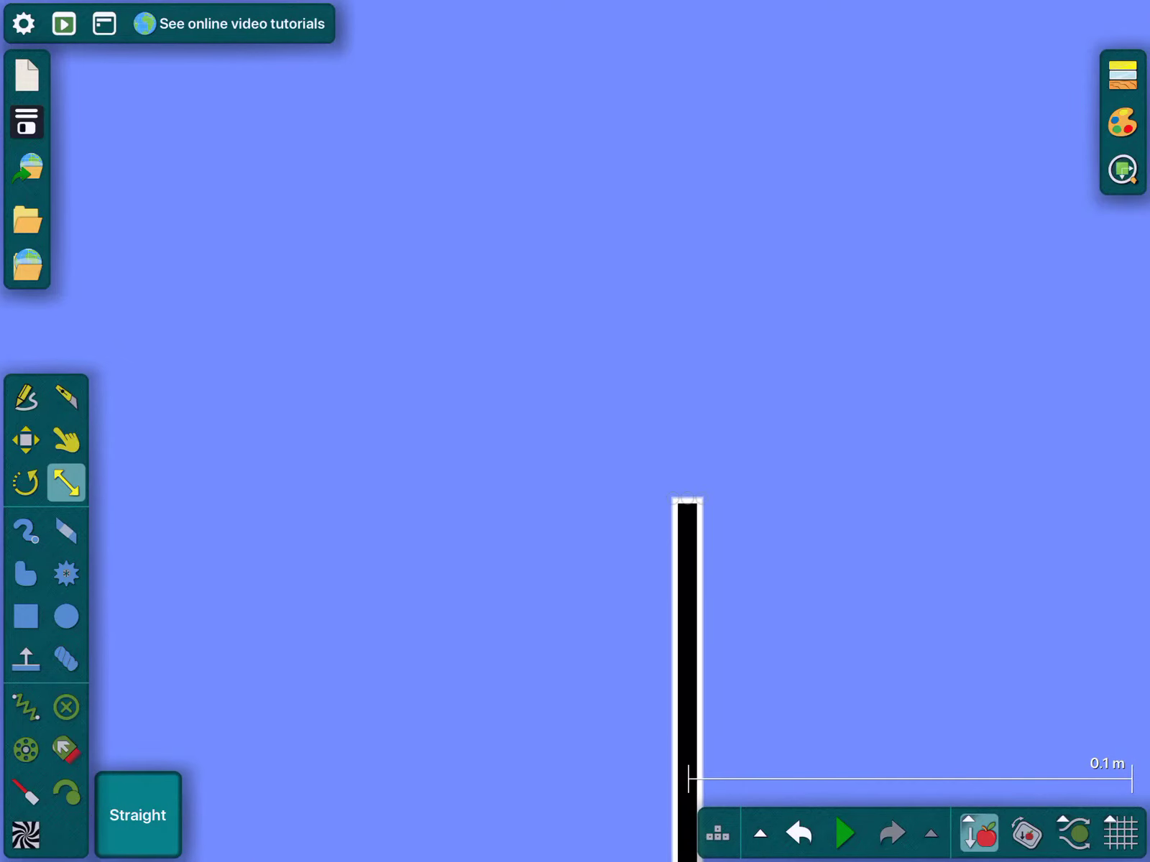
left_click_drag(654, 721, 654, 31)
scroll(988, 449, "down", 3)
scroll(861, 442, "up", 2)
scroll(539, 719, "down", 1)
left_click(493, 782)
scroll(580, 719, "up", 2)
left_click_drag(431, 699, 431, 53)
scroll(575, 431, "down", 2)
scroll(575, 431, "up", 3)
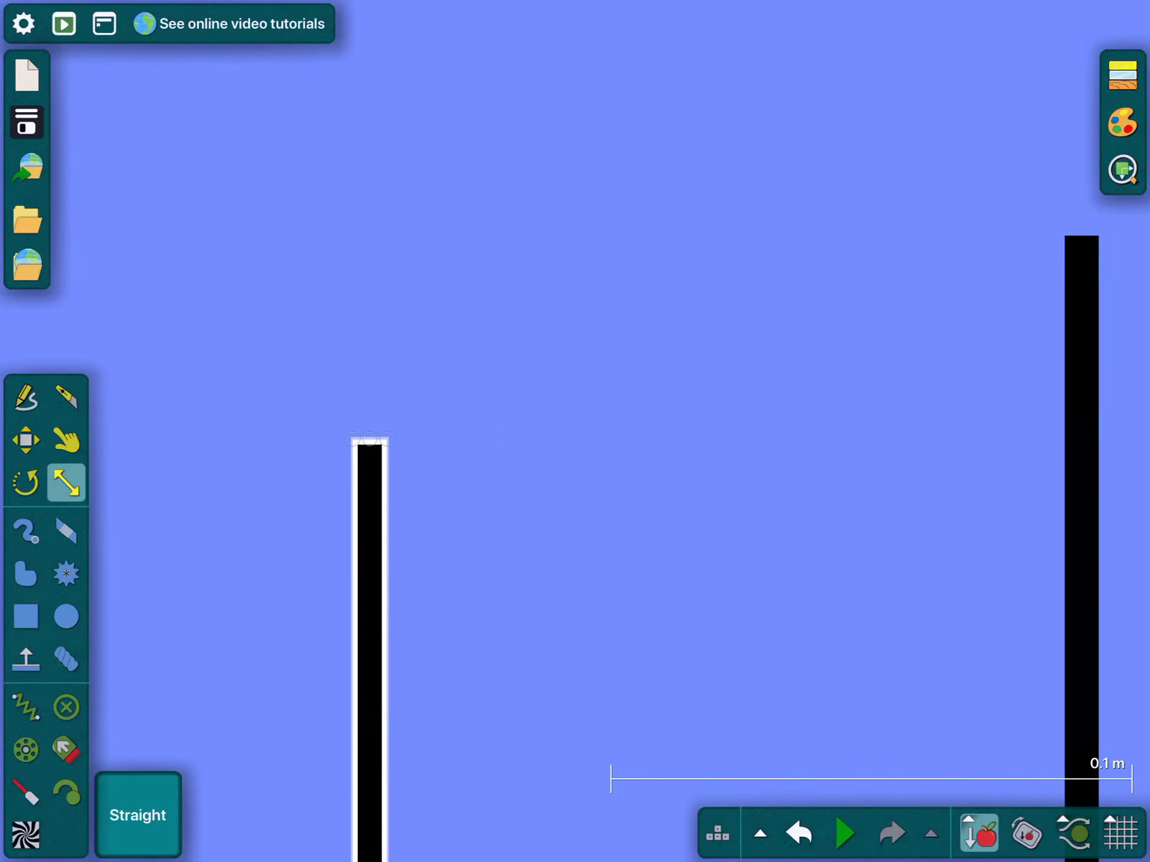
left_click_drag(369, 731, 369, 338)
scroll(575, 432, "down", 3)
scroll(575, 431, "down", 1)
Run the taller-tube launcher, revert the scene, and undo again to reveal the invisible beam and arm
key("b")
key("space")
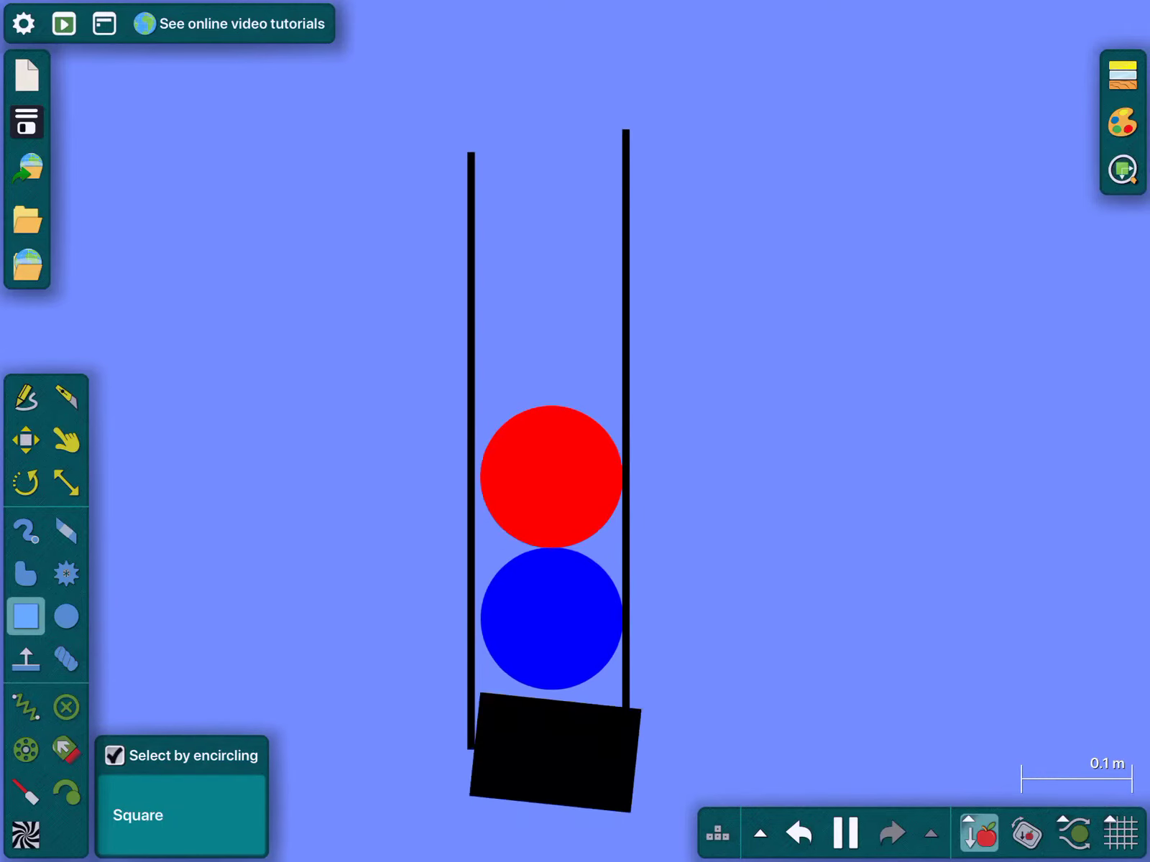
scroll(650, 242, "down", 3)
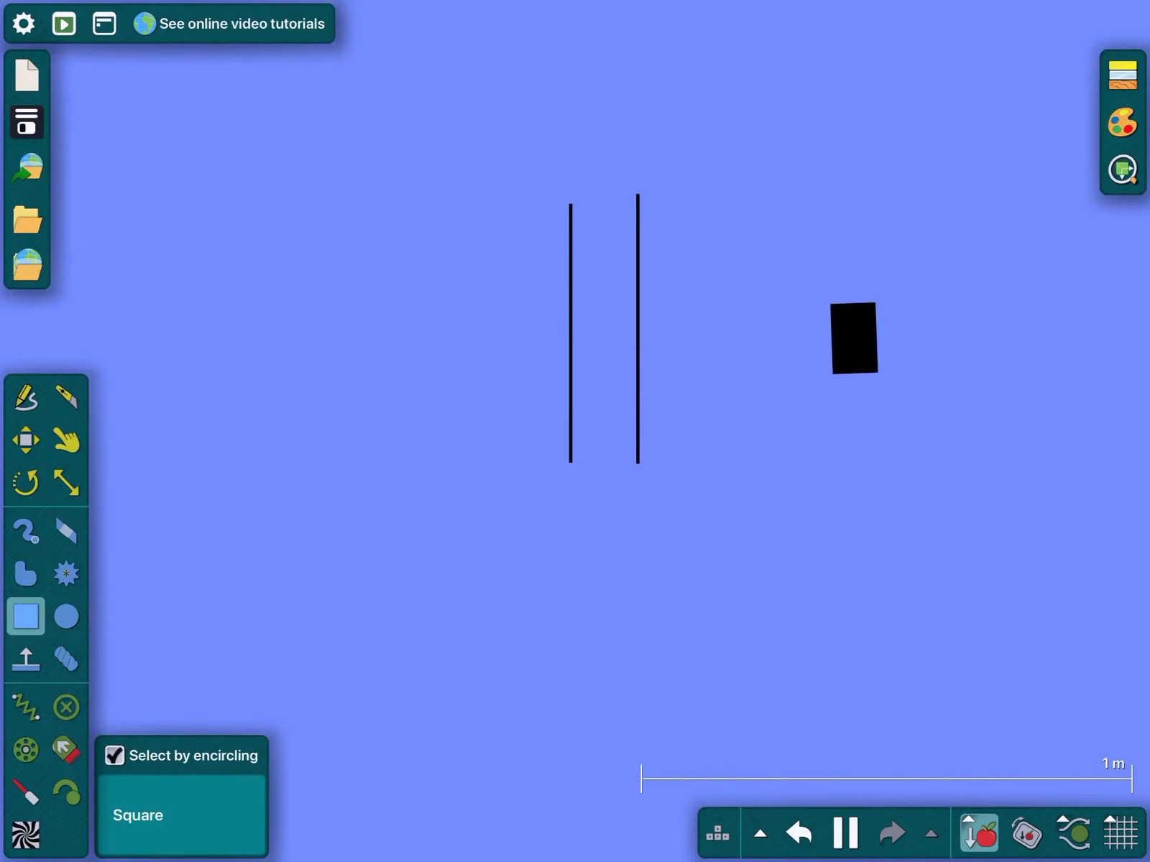
key("ctrl+z")
scroll(592, 359, "down", 3)
key("ctrl+z")
scroll(575, 359, "up", 3)
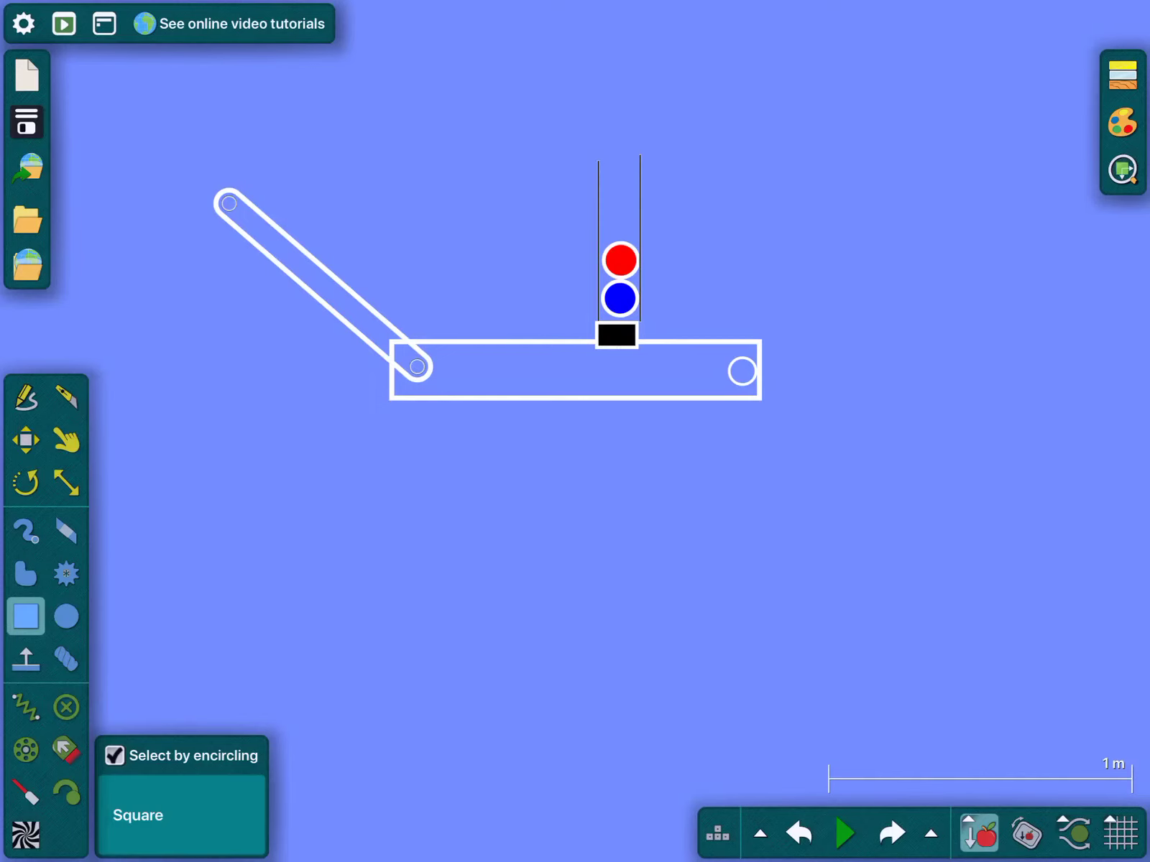
Rerun and revert the launcher, then bring up editing options for the purple-marble launcher's planks
key("Delete")
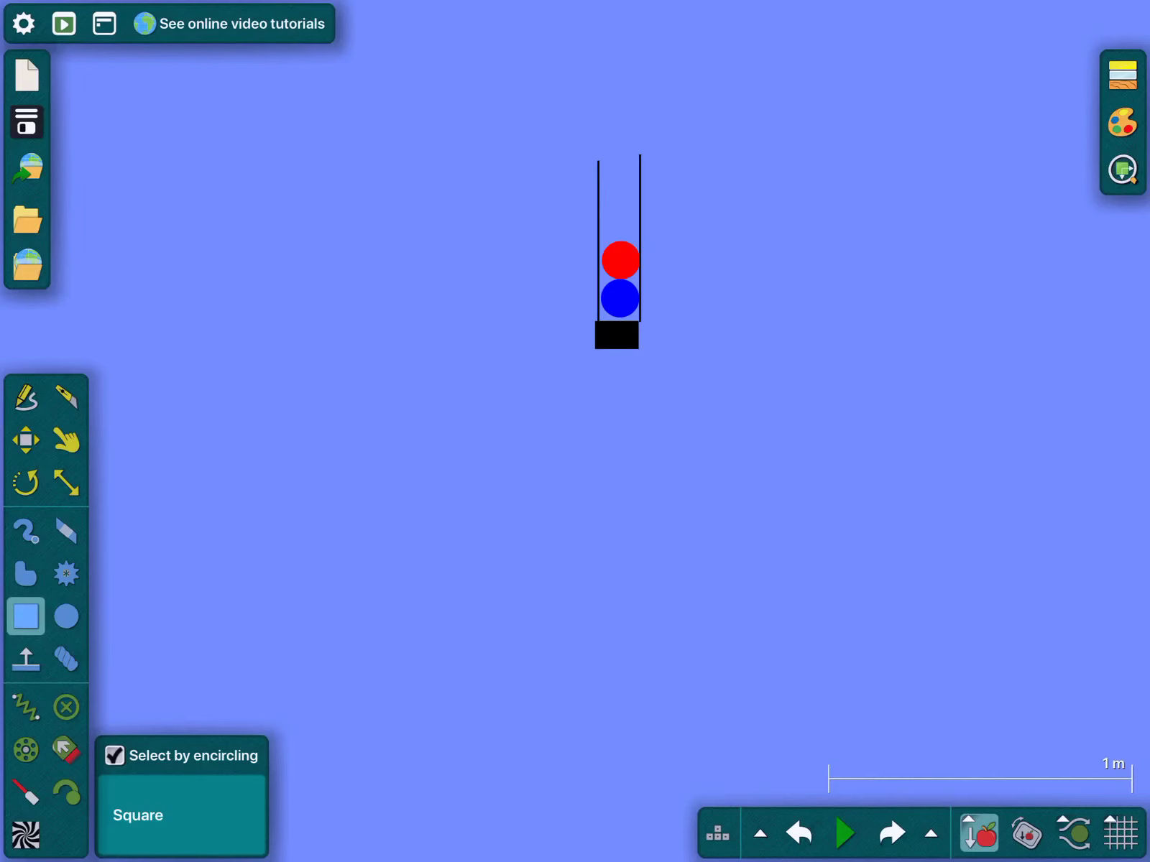
key("space")
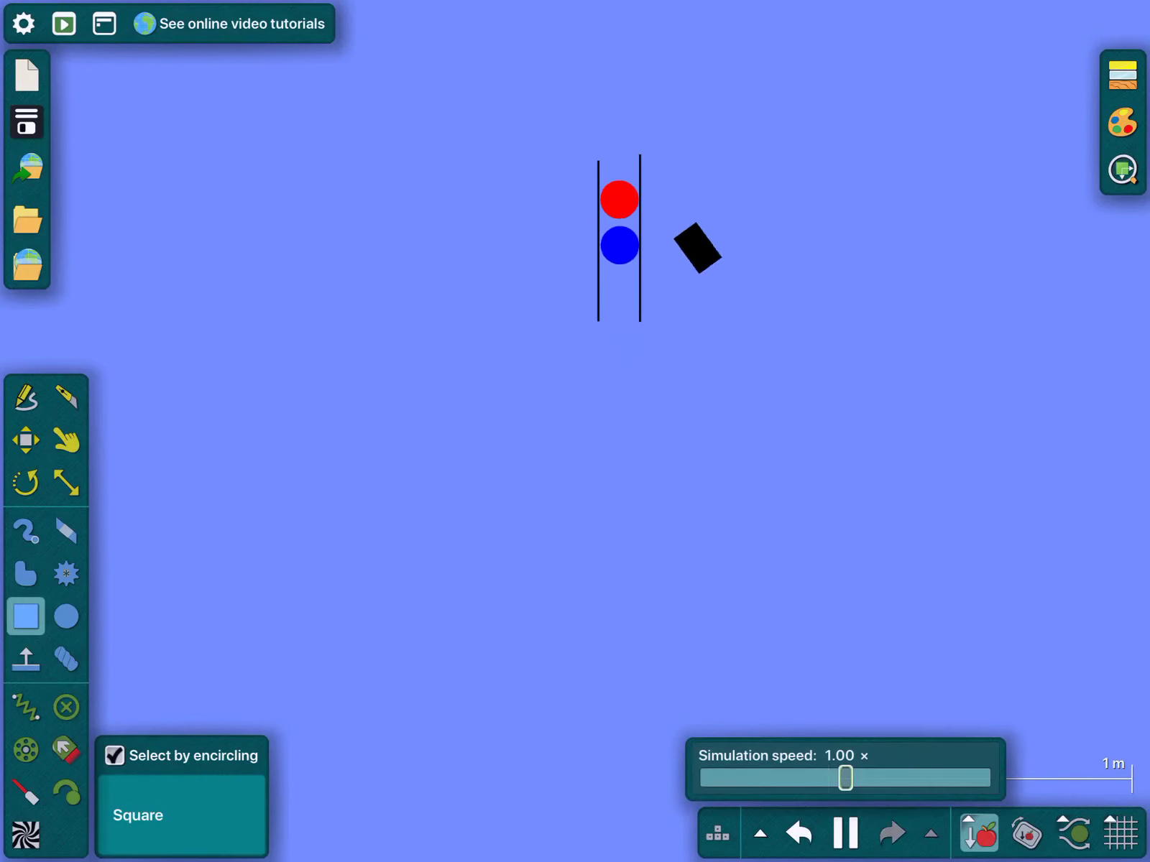
left_click(760, 833)
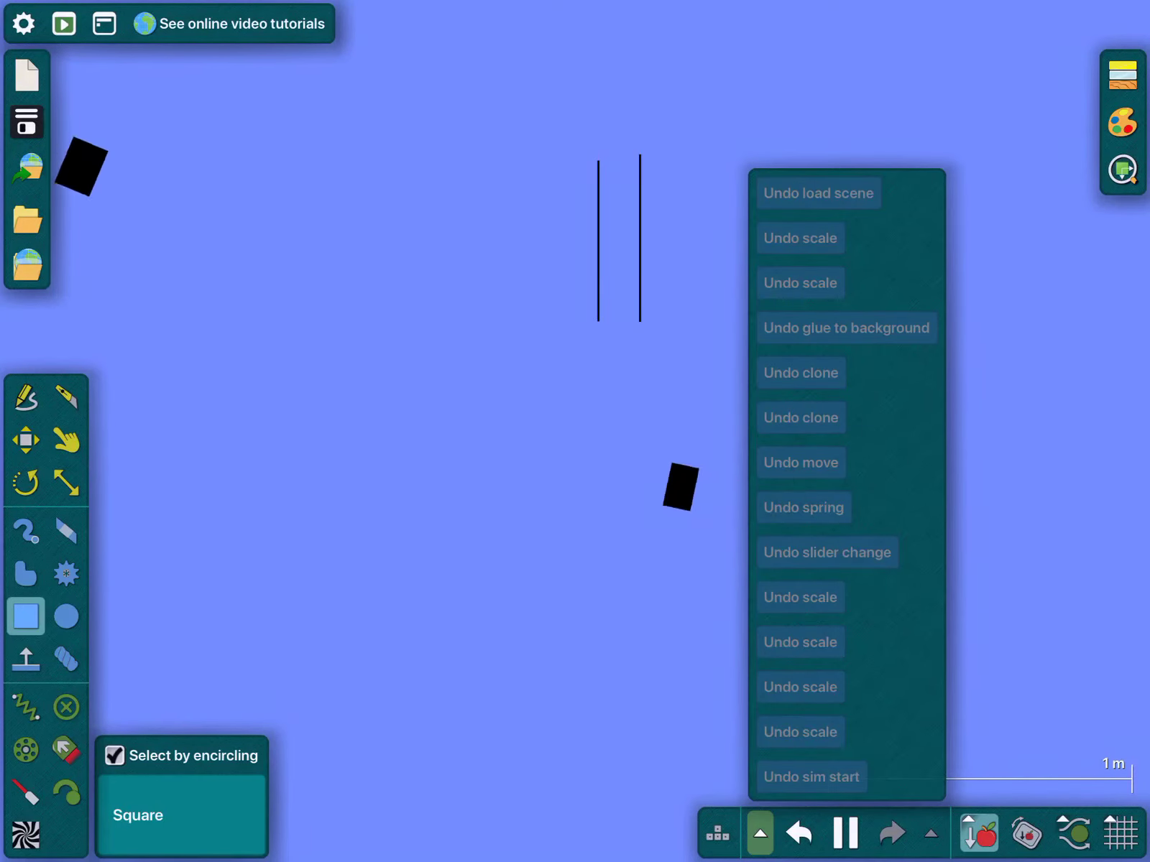
left_click(812, 777)
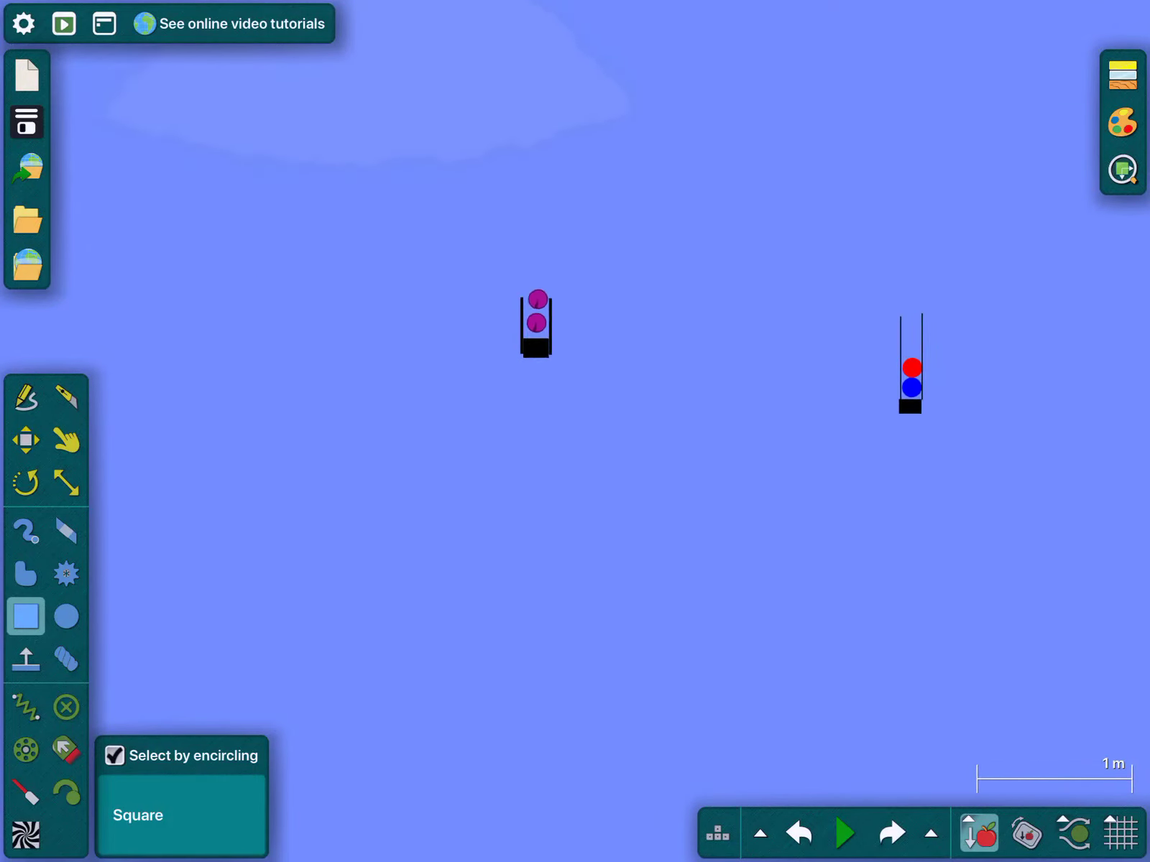
left_click_drag(400, 173, 672, 600)
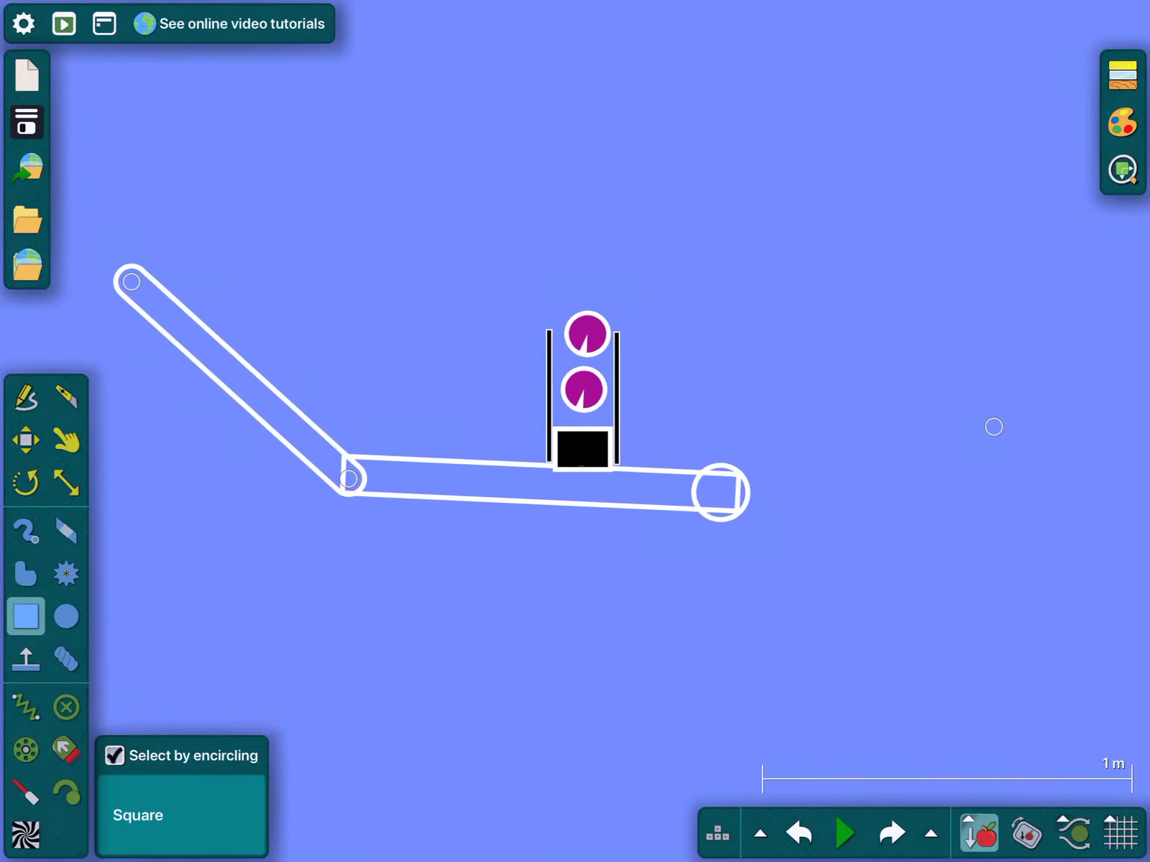
right_click(583, 475)
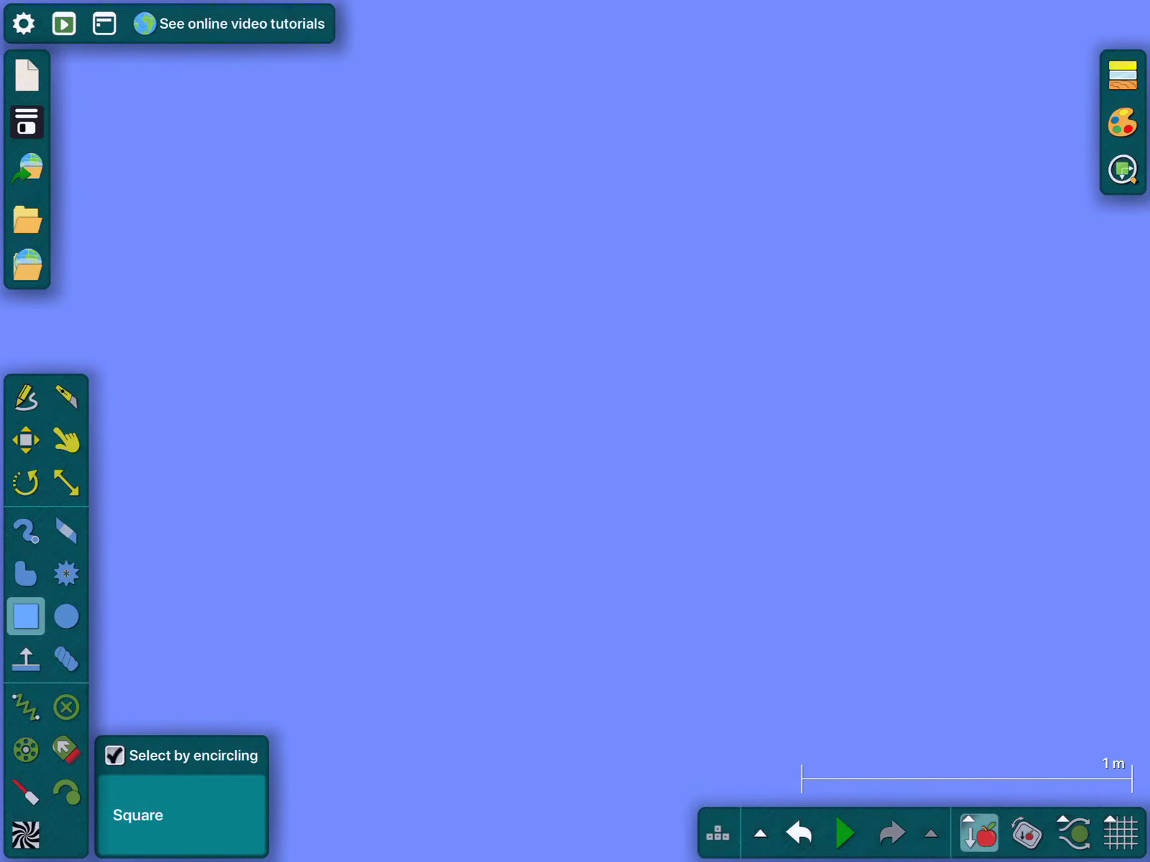